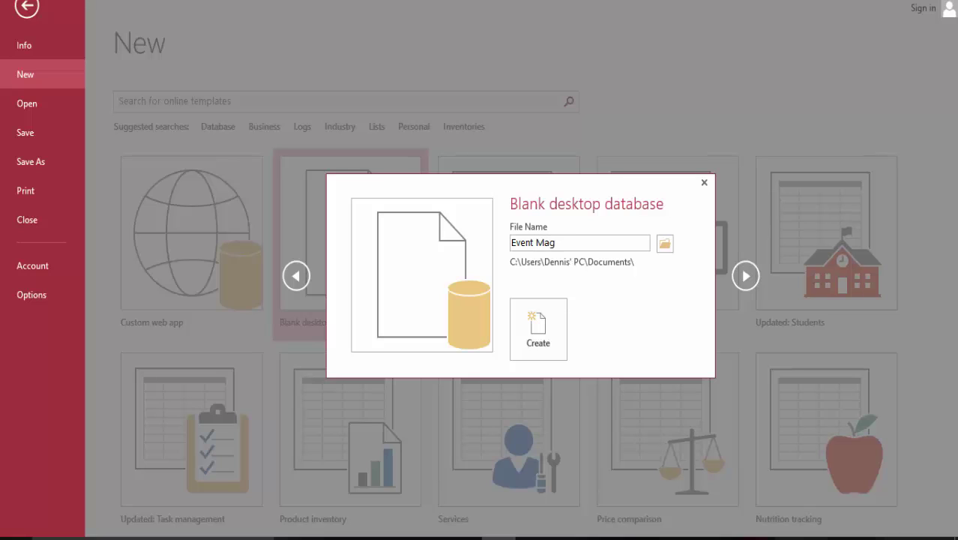
- Name the blank desktop database "Event Management Database" and create it
{"action": "key", "text": "BackSpace"}
{"action": "type", "text": "g"}
{"action": "type", "text": "nagement "}
{"action": "type", "text": "Database"}
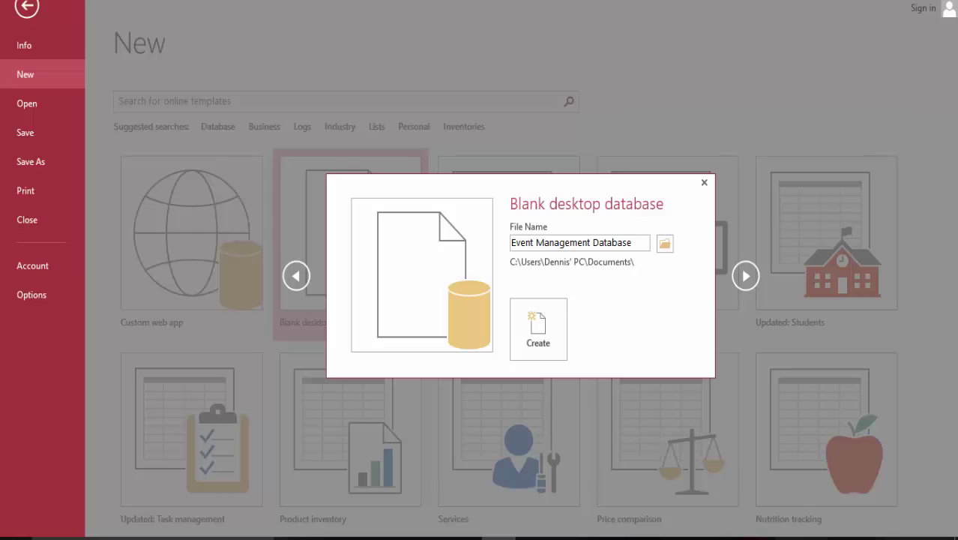
{"action": "left_click", "coordinate": [537, 329]}
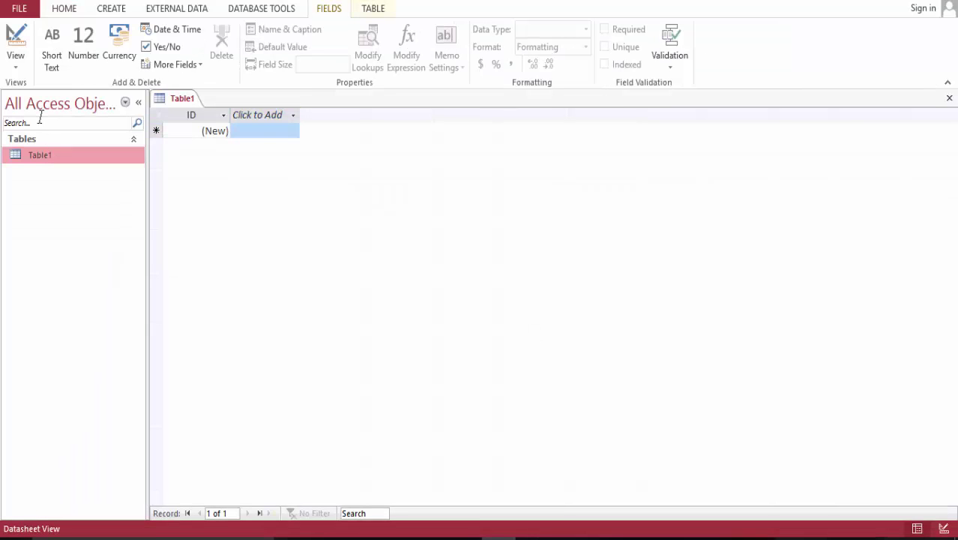
- Switch the new table to Design View, saving it as "Event log tbl"
{"action": "left_click", "coordinate": [6, 35]}
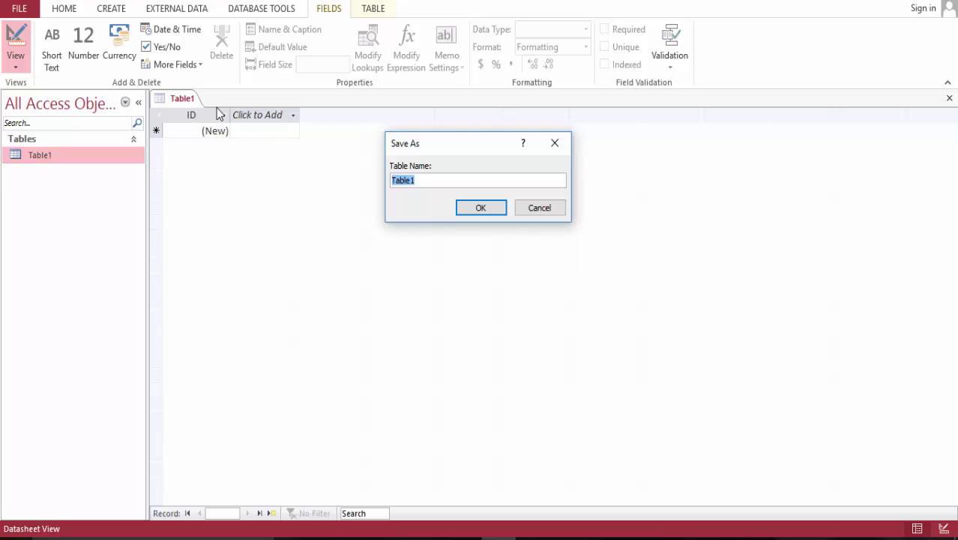
{"action": "type", "text": "Event log tbl"}
{"action": "key", "text": "Return"}
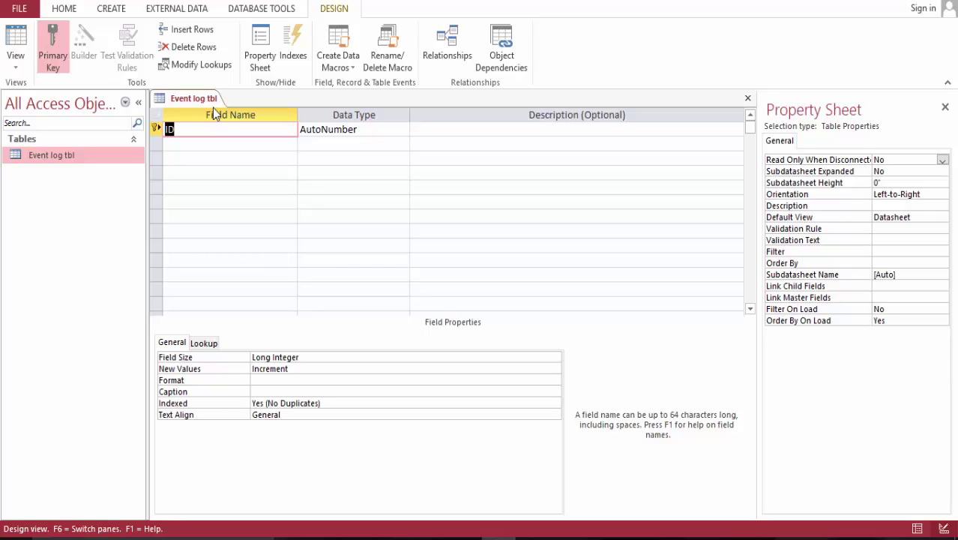
- Rename the primary key field to "Event ID" and add a "Title" field below it
{"action": "left_click", "coordinate": [166, 129]}
{"action": "type", "text": "Event"}
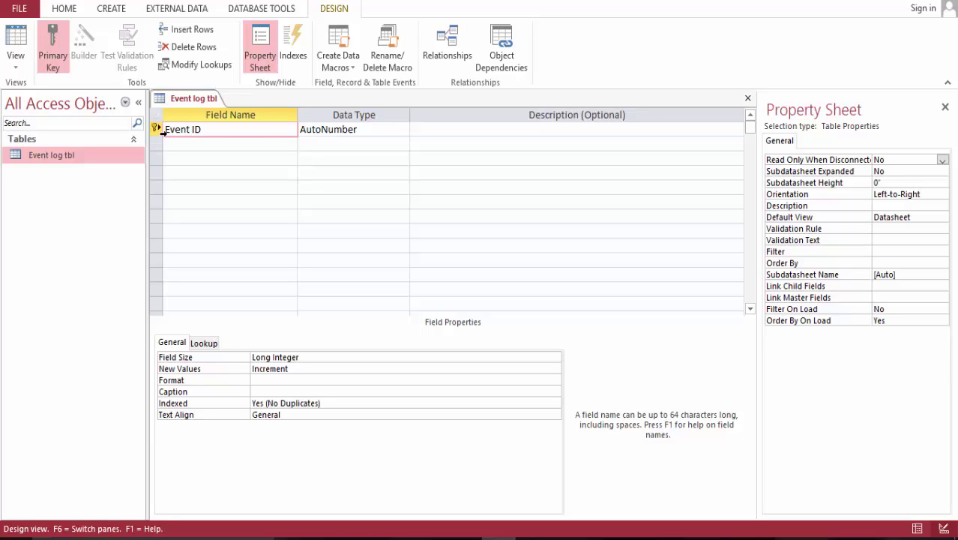
{"action": "left_click", "coordinate": [172, 142]}
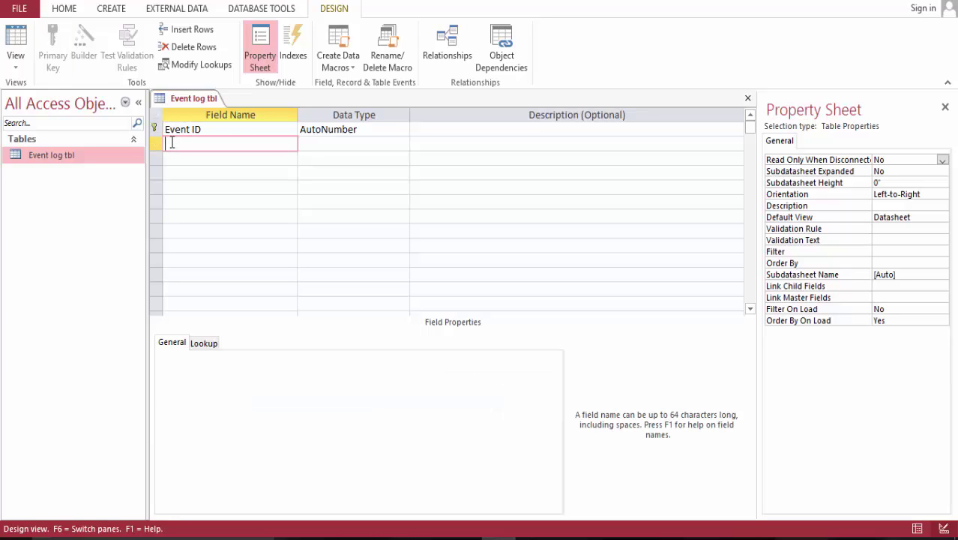
{"action": "type", "text": "Title"}
{"action": "key", "text": "Down"}
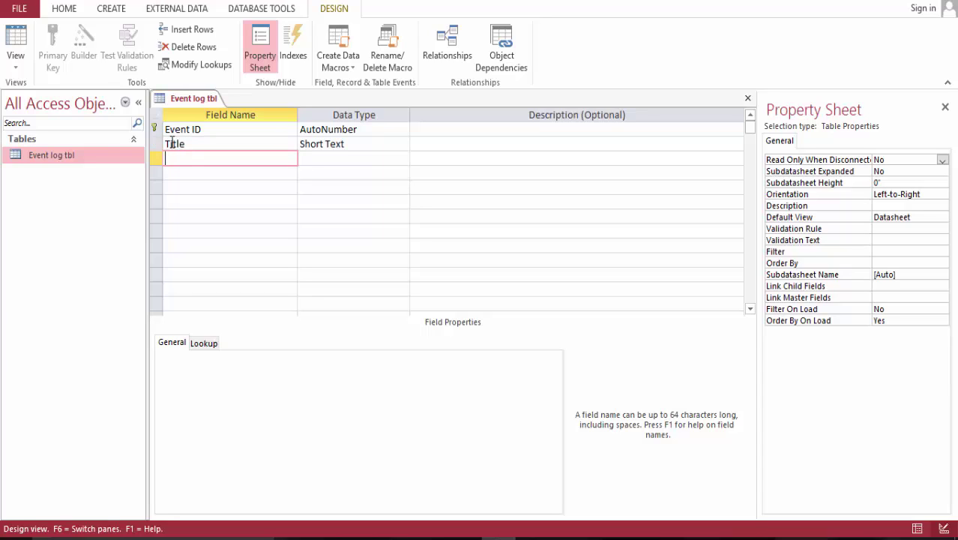
- Add the fields "Start Time" and "End Time" below Title
{"action": "type", "text": "Start Time"}
{"action": "key", "text": "Down"}
{"action": "type", "text": "End"}
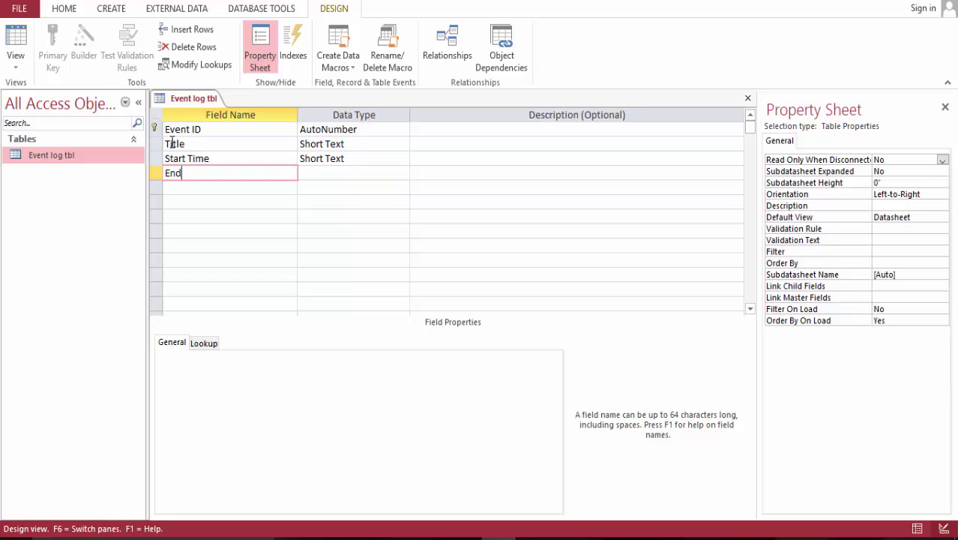
{"action": "type", "text": " Tim"}
{"action": "key", "text": "BackSpace"}
{"action": "key", "text": "BackSpace"}
{"action": "key", "text": "BackSpace"}
{"action": "type", "text": "Time"}
{"action": "key", "text": "Down"}
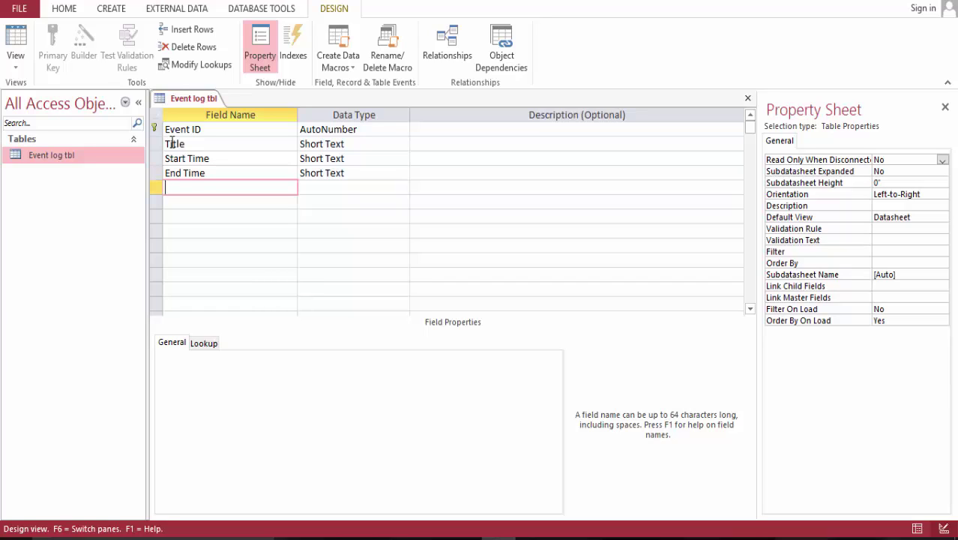
- Add the fields "Description", "Location" and "Contact Info #" below End Time
{"action": "type", "text": "Description"}
{"action": "key", "text": "Down"}
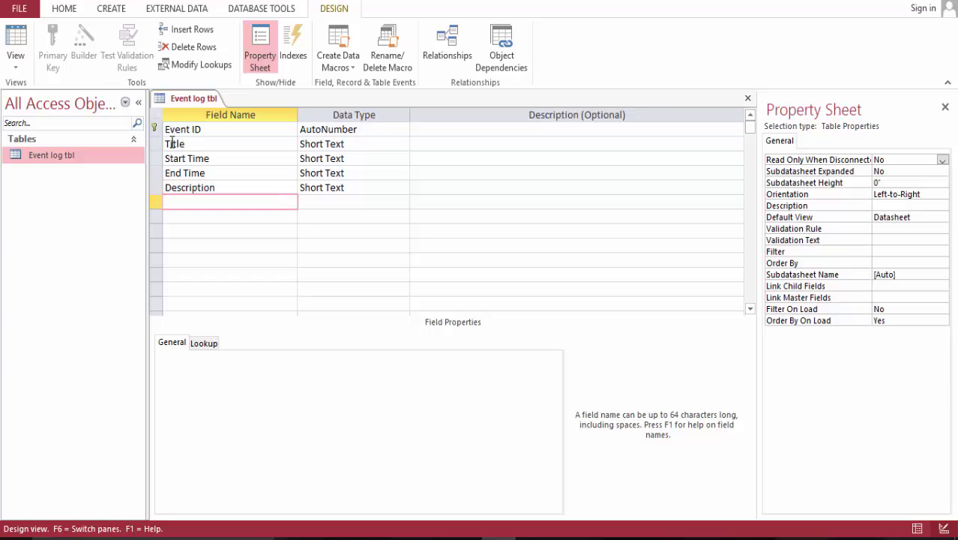
{"action": "type", "text": "Location"}
{"action": "key", "text": "Down"}
{"action": "type", "text": "Con"}
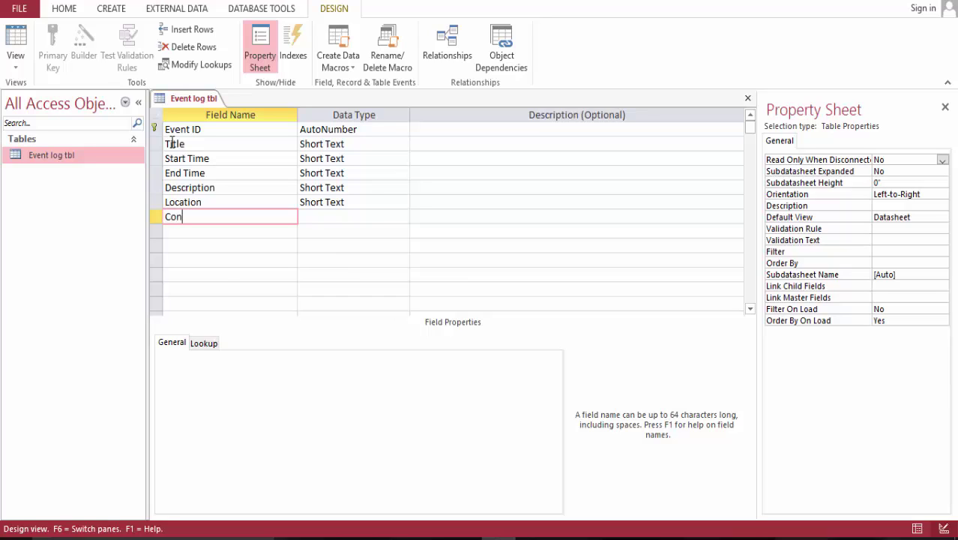
{"action": "type", "text": "tact Info #"}
{"action": "left_click", "coordinate": [397, 133]}
{"action": "left_click", "coordinate": [402, 131]}
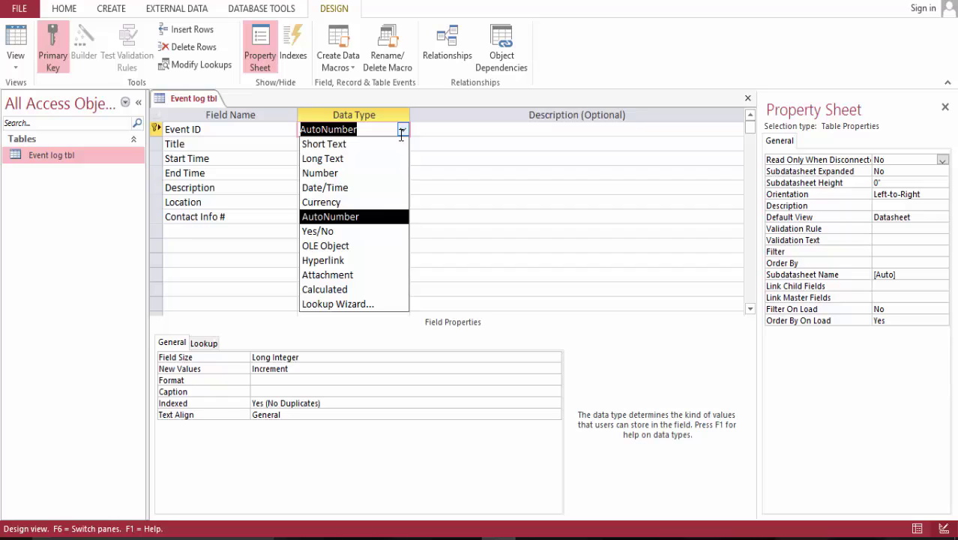
{"action": "left_click", "coordinate": [402, 131]}
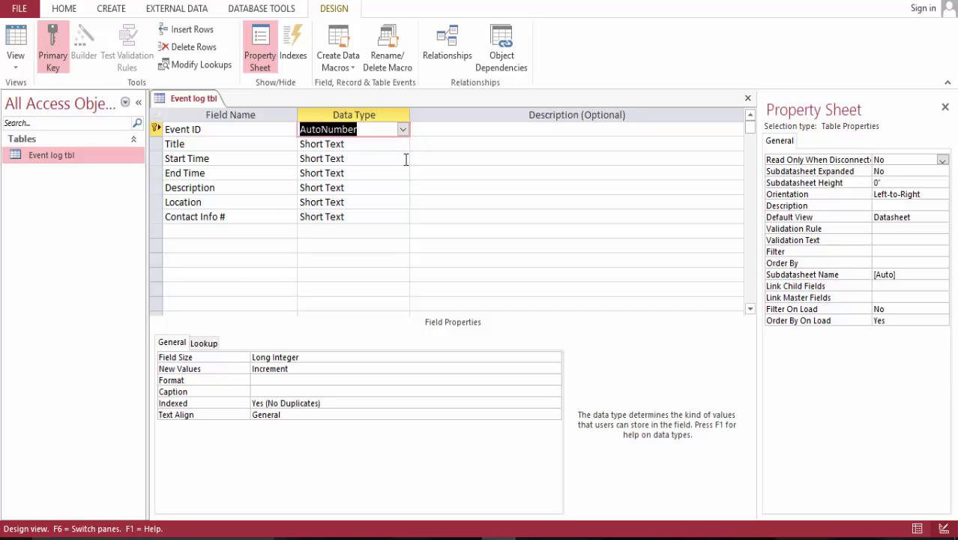
- Set the data type of Start Time and End Time to Date/Time, and of Description to Long Text
{"action": "left_click", "coordinate": [406, 159]}
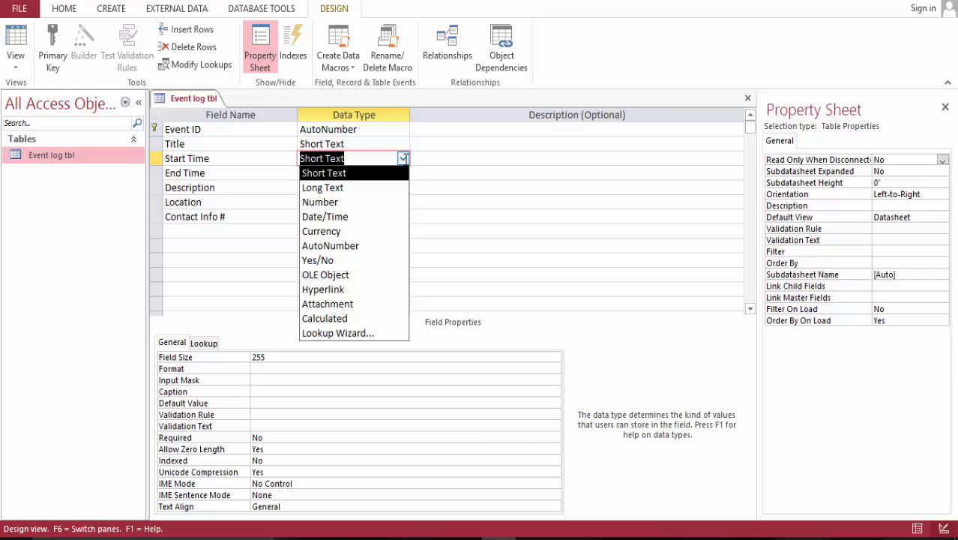
{"action": "left_click", "coordinate": [382, 217]}
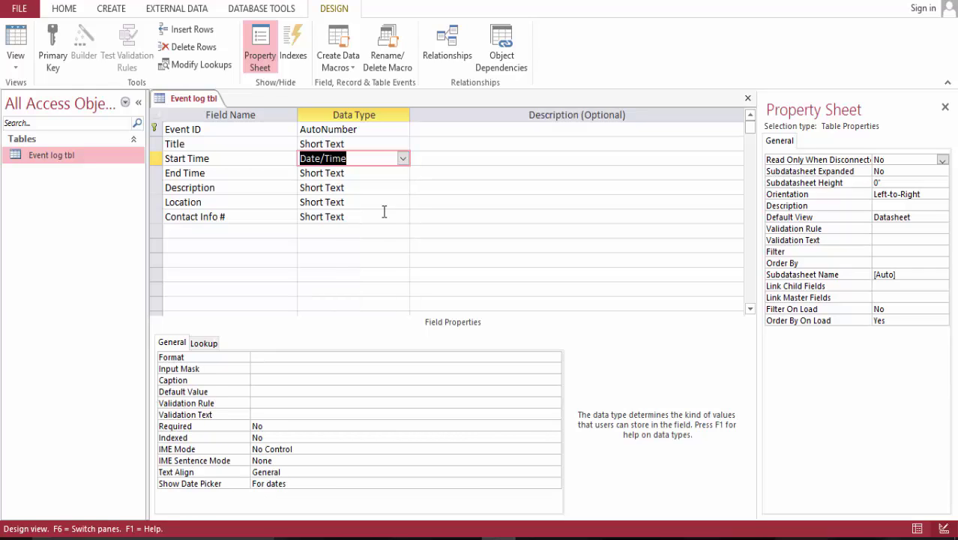
{"action": "left_click", "coordinate": [403, 173]}
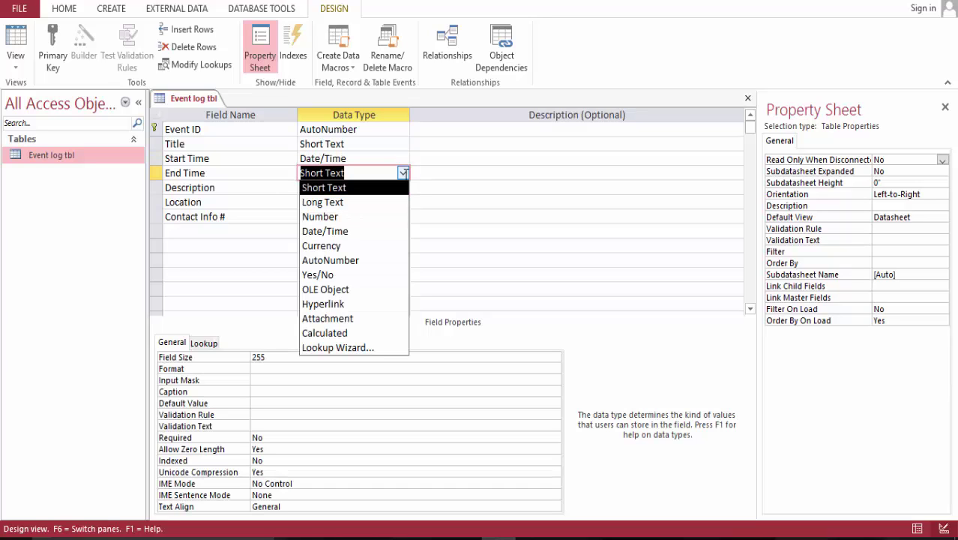
{"action": "left_click", "coordinate": [367, 234]}
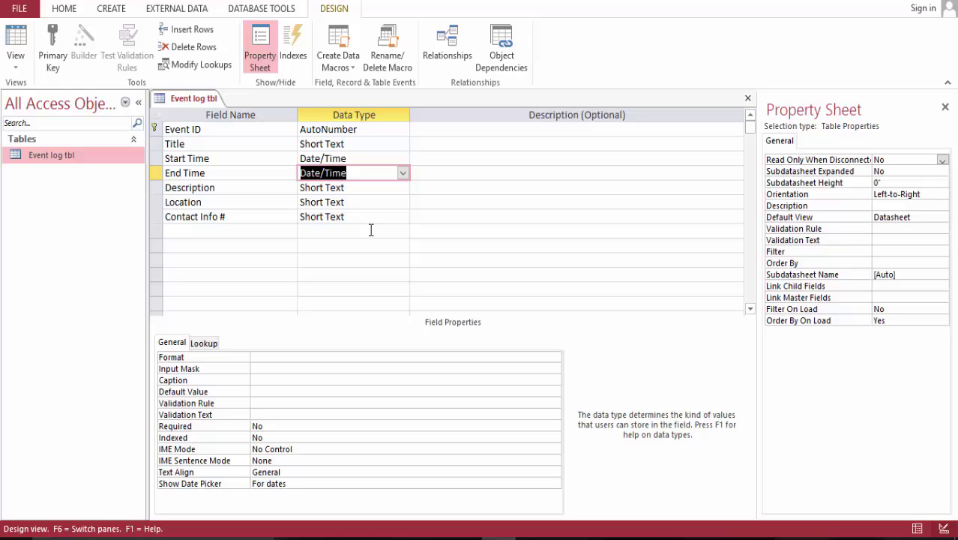
{"action": "left_click", "coordinate": [404, 188]}
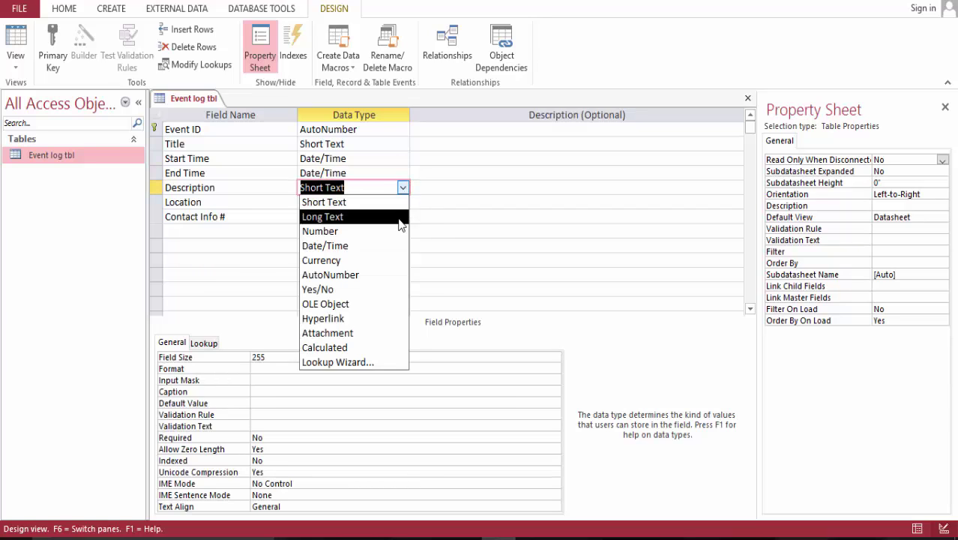
{"action": "left_click", "coordinate": [399, 217]}
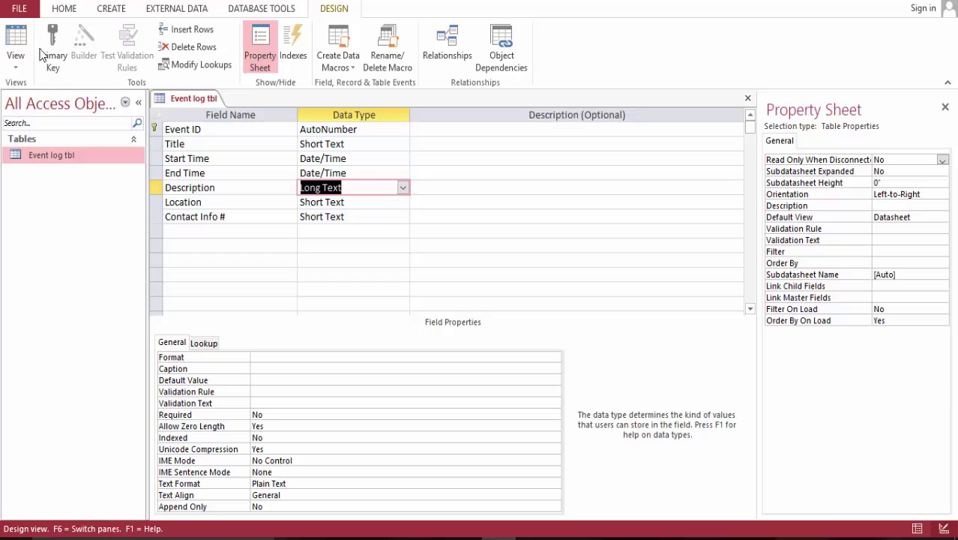
- Save the table design and switch the table to Datasheet View
{"action": "right_click", "coordinate": [188, 102]}
{"action": "left_click", "coordinate": [215, 113]}
{"action": "left_click", "coordinate": [20, 34]}
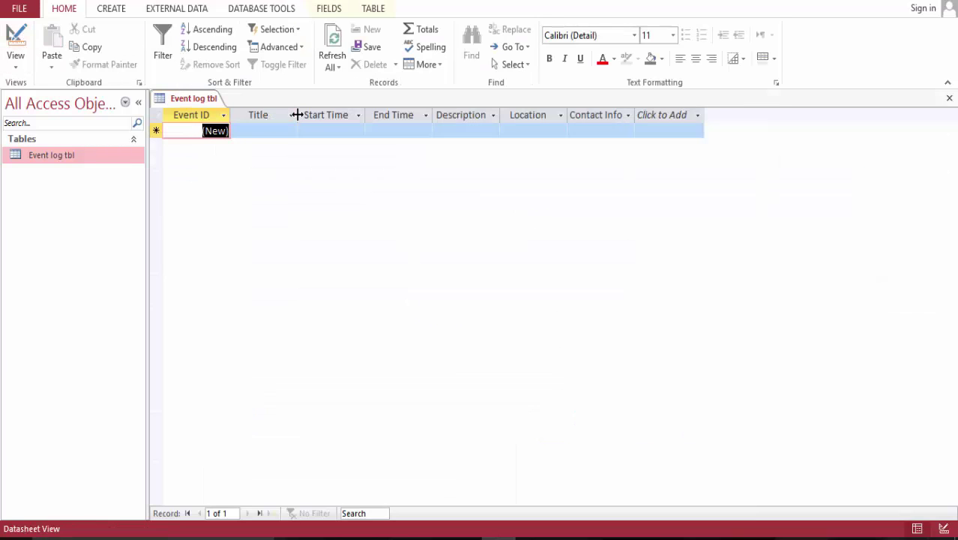
- Auto-fit the widths of the Title, End Time, Location and Contact Info # columns to their headings
{"action": "double_click", "coordinate": [297, 114]}
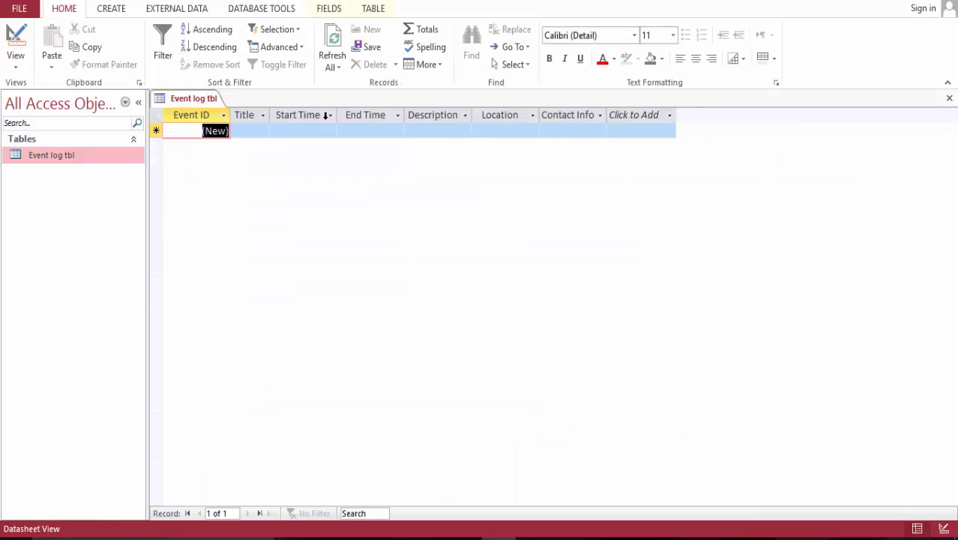
{"action": "double_click", "coordinate": [402, 115]}
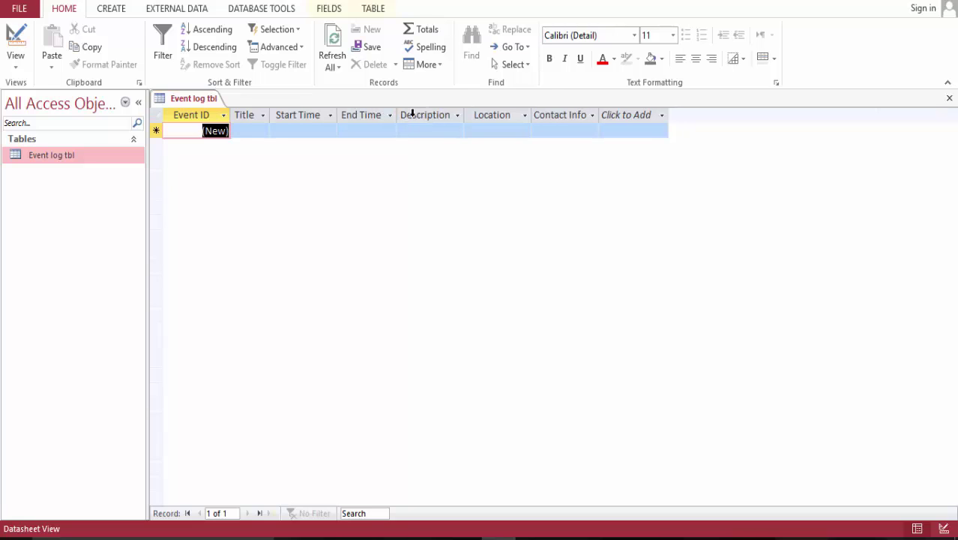
{"action": "double_click", "coordinate": [532, 115]}
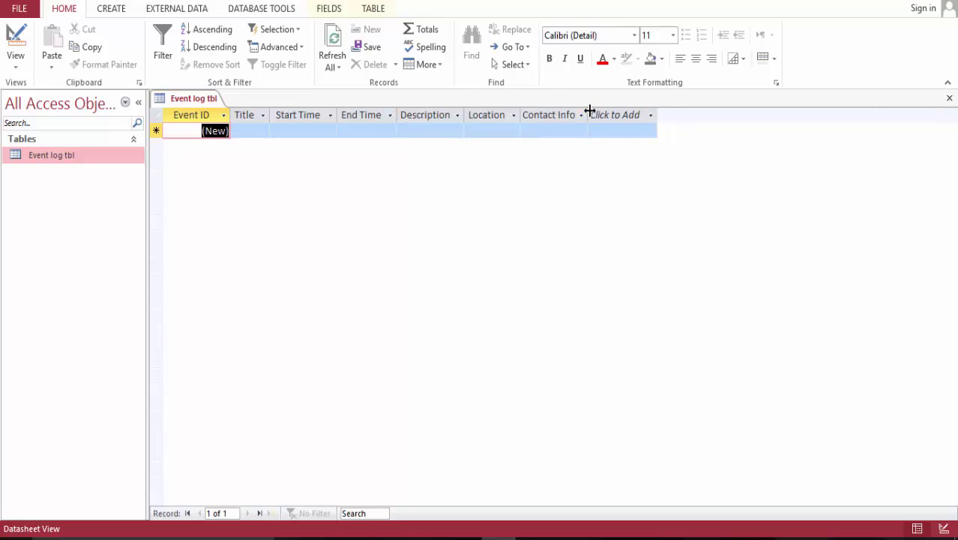
{"action": "double_click", "coordinate": [589, 112]}
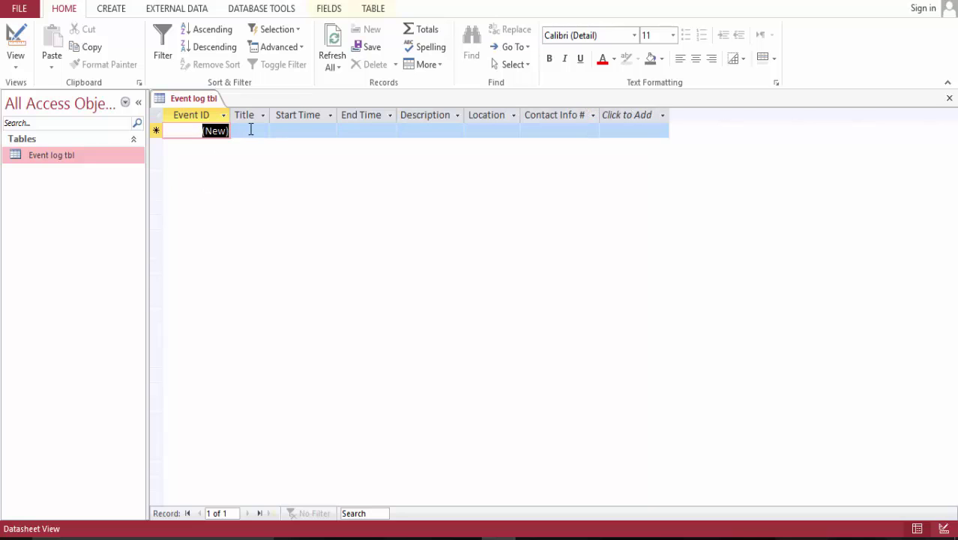
- Create a new form in Design View and widen its Detail area to just over eight grid squares
{"action": "left_click", "coordinate": [110, 9]}
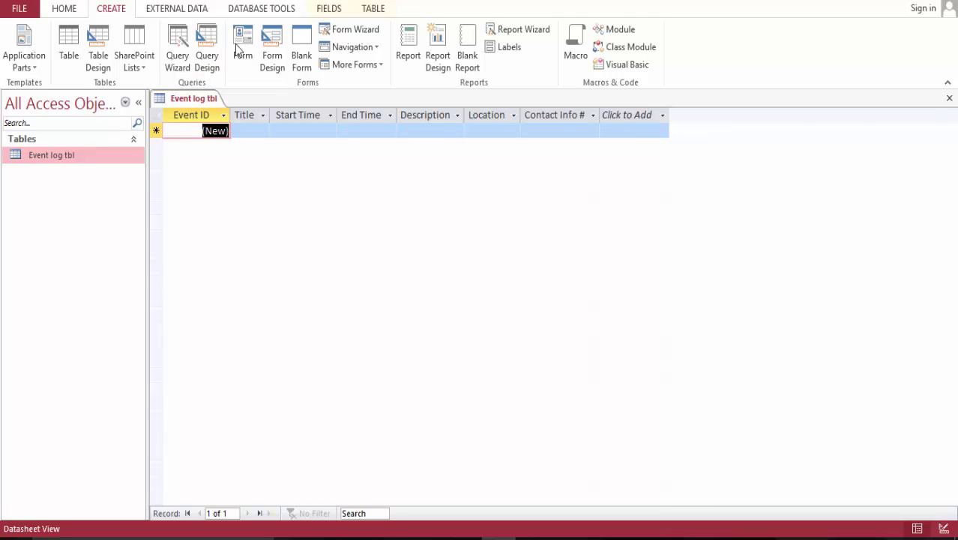
{"action": "left_click", "coordinate": [274, 46]}
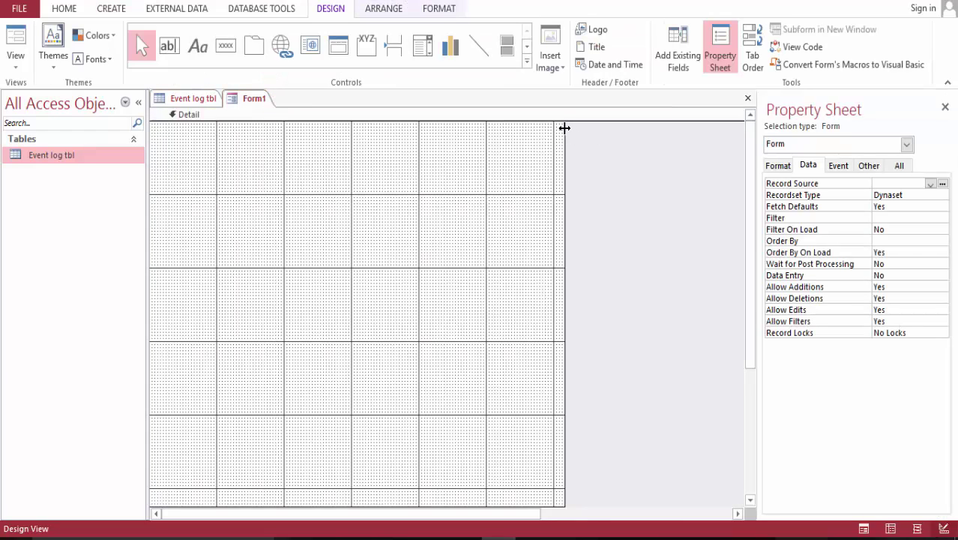
{"action": "left_click_drag", "start_coordinate": [565, 128], "coordinate": [709, 131]}
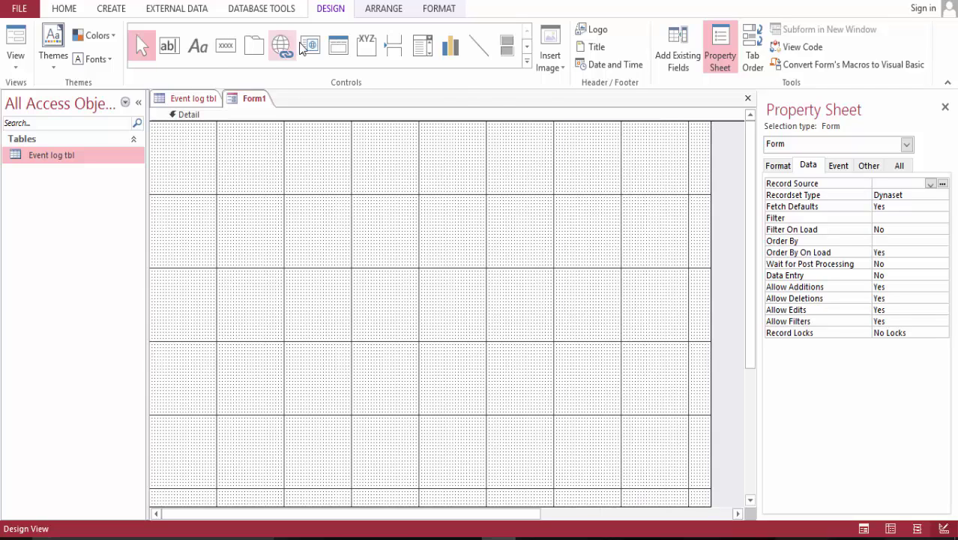
- List the fields of all tables and place the Title field from Event log tbl in the form's Detail section
{"action": "left_click", "coordinate": [681, 48]}
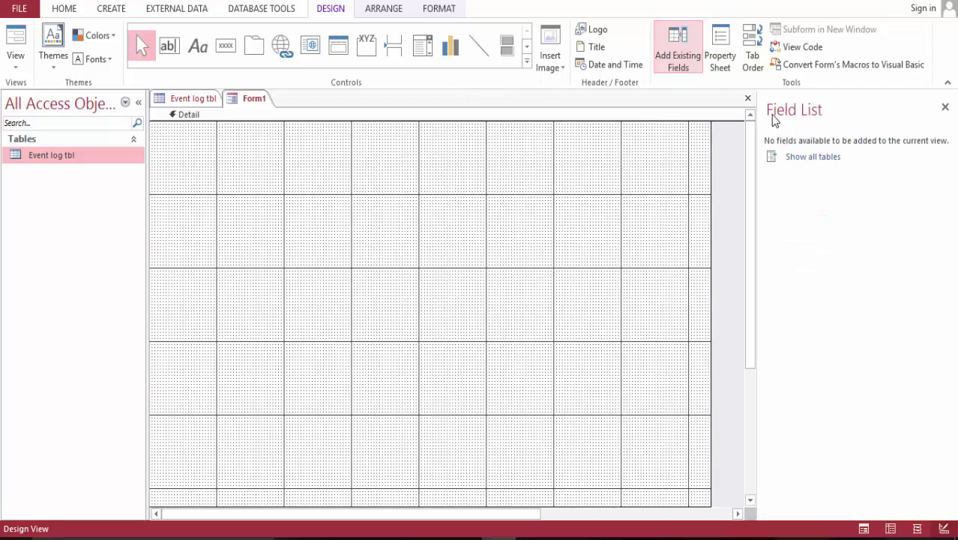
{"action": "left_click", "coordinate": [811, 157]}
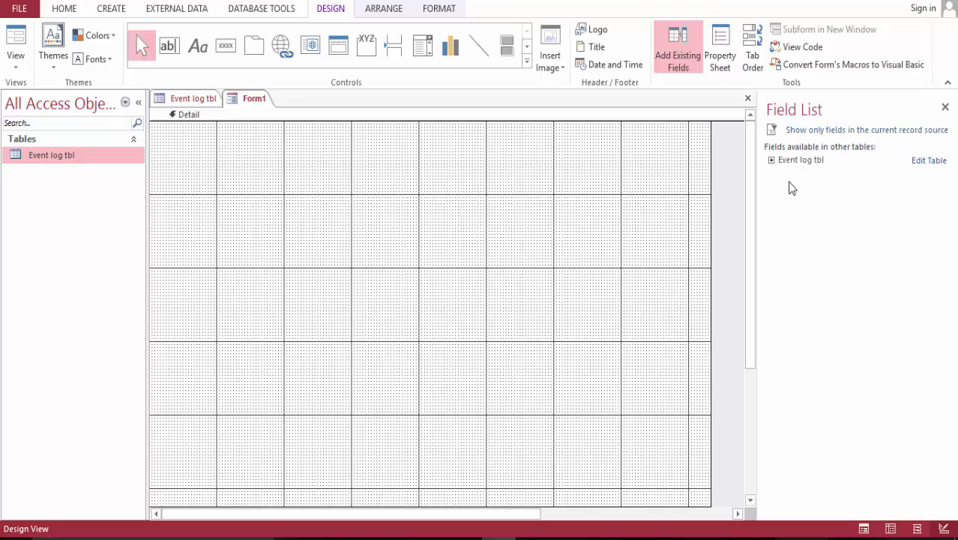
{"action": "left_click", "coordinate": [771, 160]}
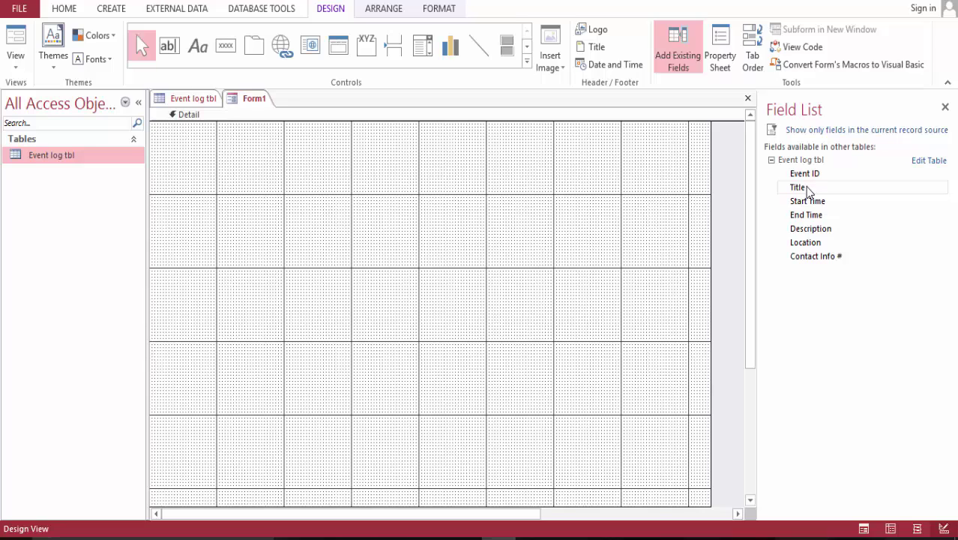
{"action": "left_click_drag", "start_coordinate": [807, 190], "coordinate": [248, 203]}
- Put the Title label and text box into a stacked layout and insert empty columns to their right
{"action": "left_click_drag", "start_coordinate": [149, 188], "coordinate": [256, 230]}
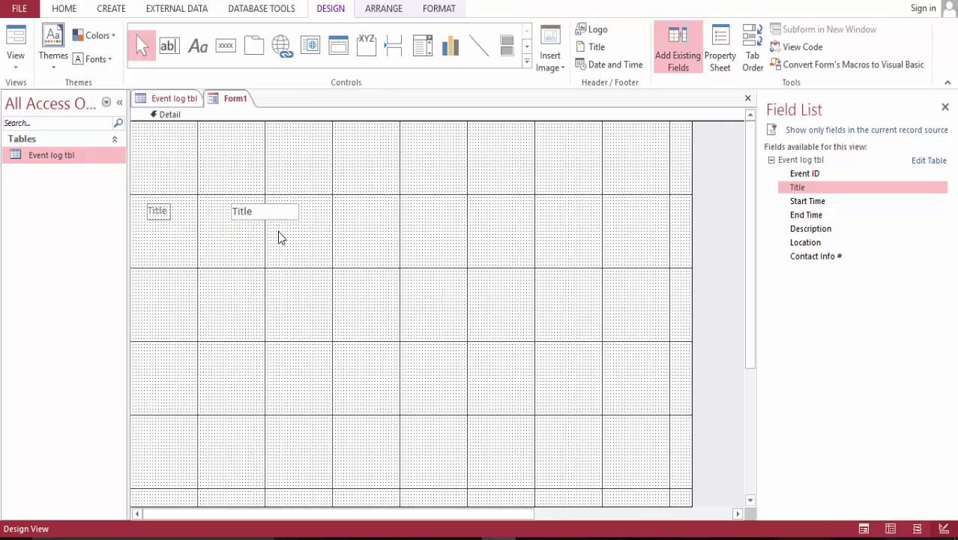
{"action": "left_click", "coordinate": [384, 9]}
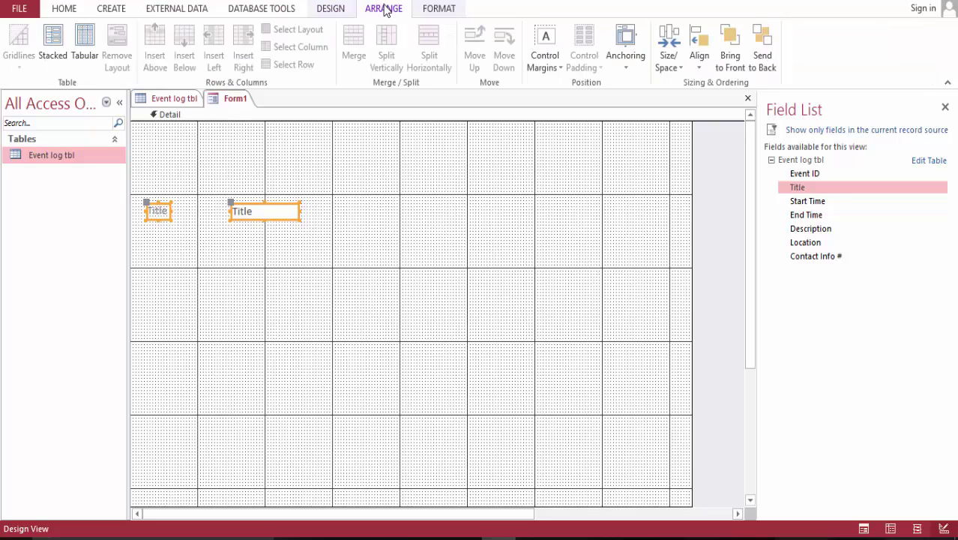
{"action": "left_click", "coordinate": [52, 46]}
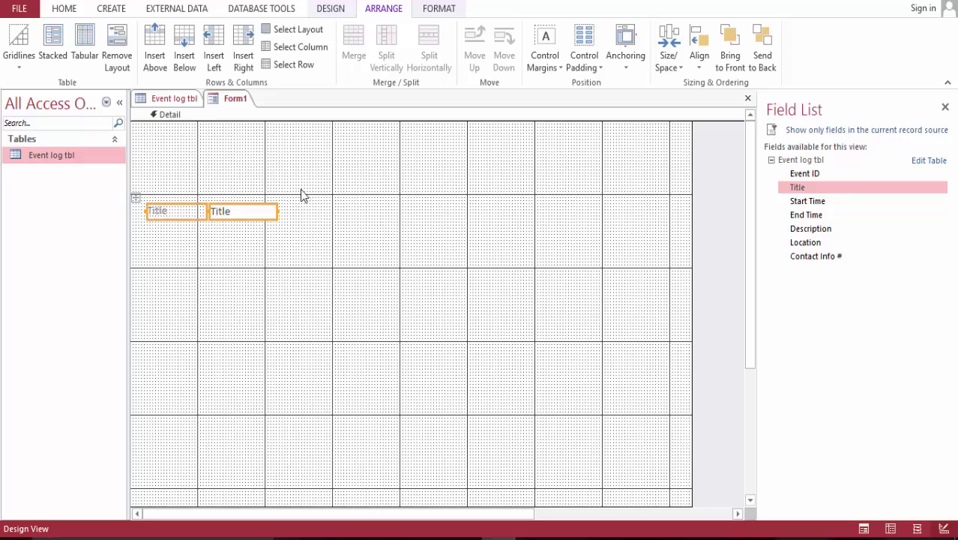
{"action": "left_click", "coordinate": [243, 39]}
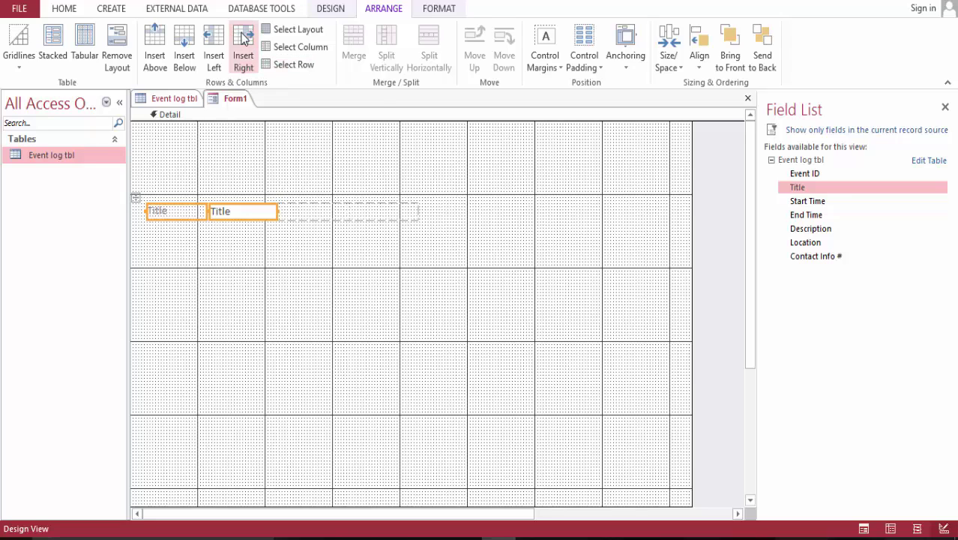
{"action": "left_click", "coordinate": [243, 39]}
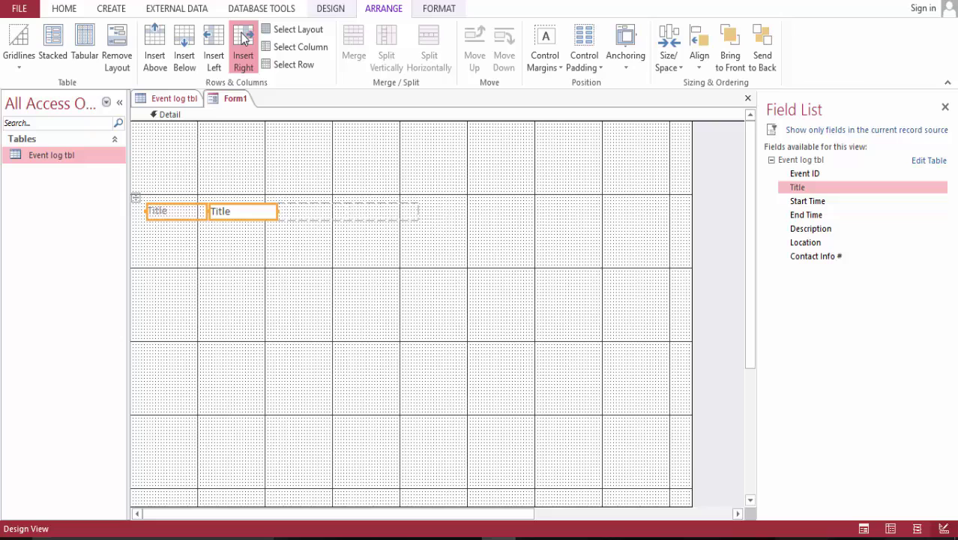
- Insert empty rows below the Title row until the layout extends nearly to the end of the visible Detail area
{"action": "left_click", "coordinate": [191, 46]}
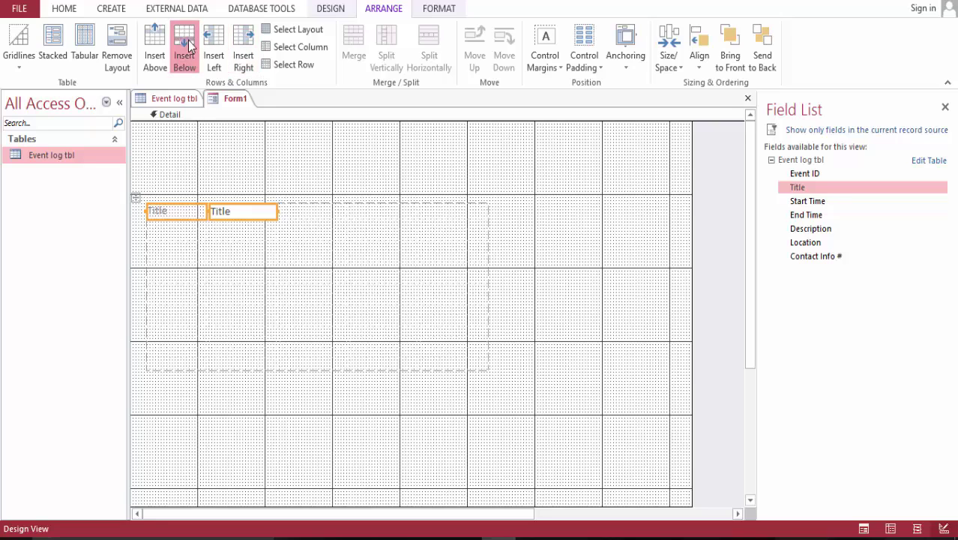
{"action": "left_click", "coordinate": [188, 46]}
{"action": "left_click", "coordinate": [188, 46]}
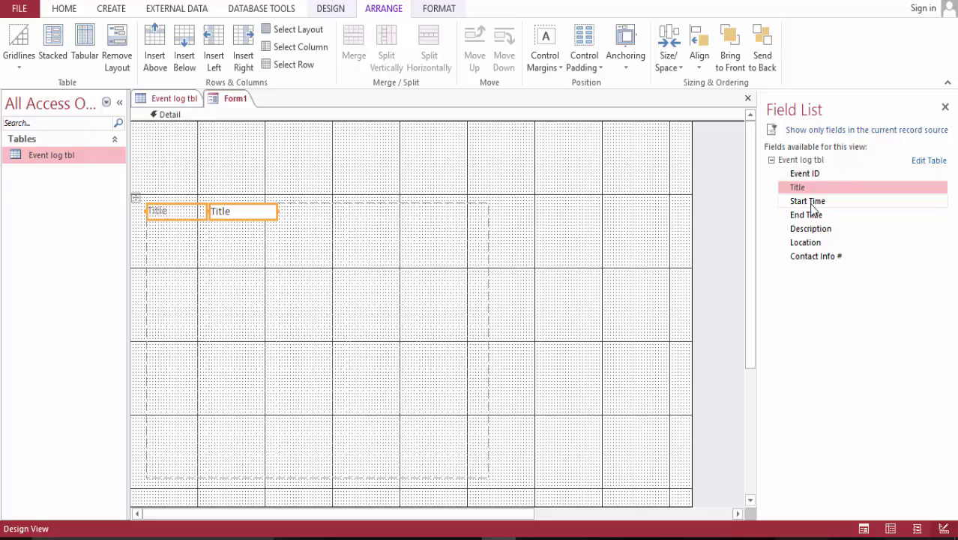
- Place the Start Time, End Time, Description, Location and Contact Info # fields in consecutive layout rows below Title
{"action": "left_click_drag", "start_coordinate": [812, 204], "coordinate": [180, 243]}
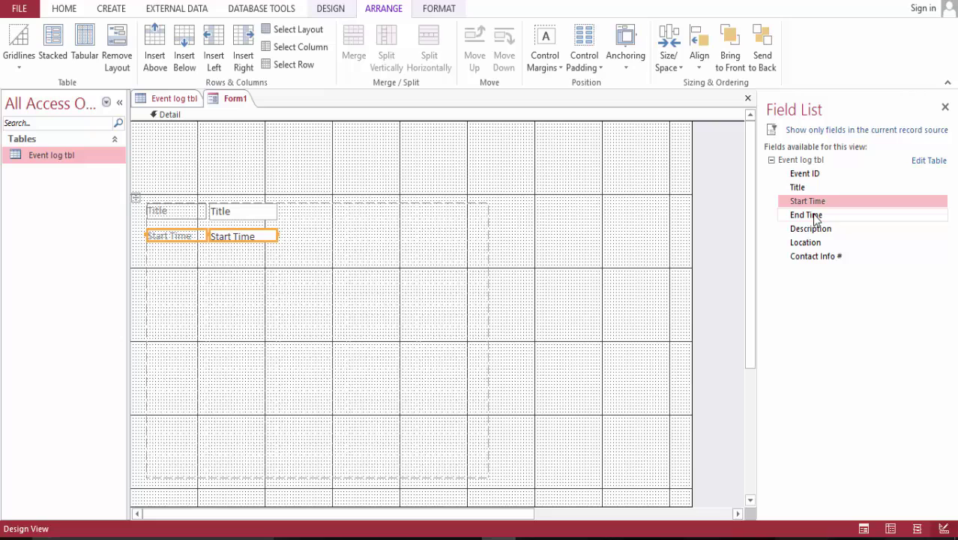
{"action": "left_click_drag", "start_coordinate": [802, 217], "coordinate": [180, 266]}
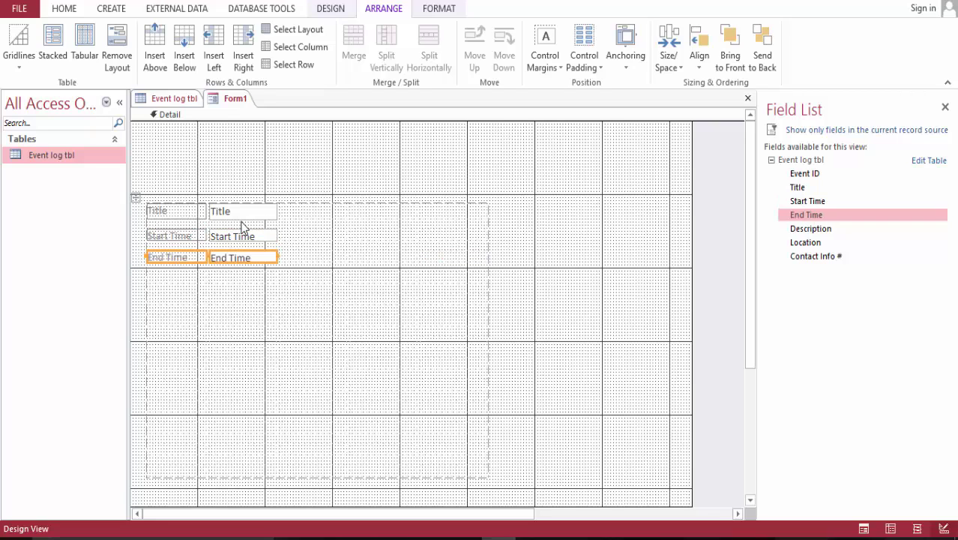
{"action": "left_click_drag", "start_coordinate": [786, 229], "coordinate": [182, 279]}
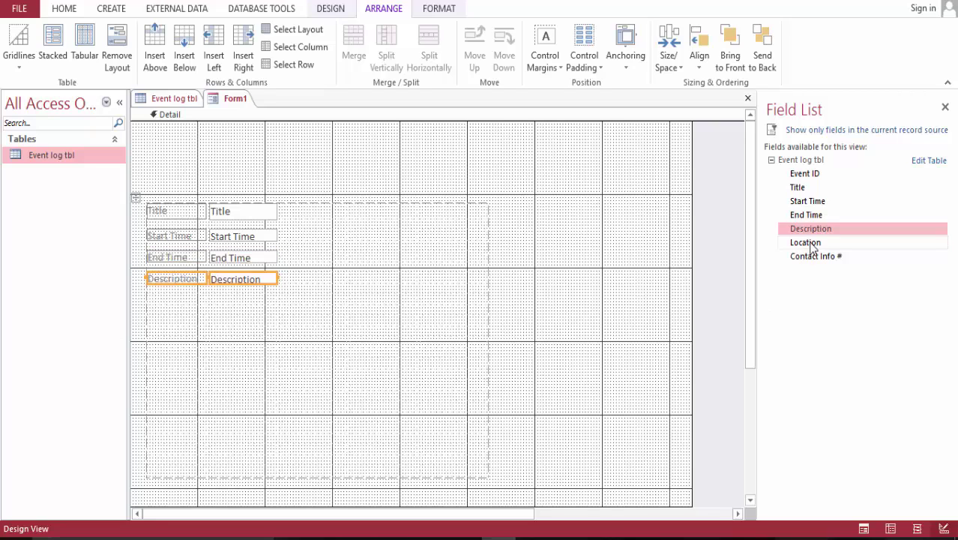
{"action": "left_click_drag", "start_coordinate": [813, 247], "coordinate": [178, 299]}
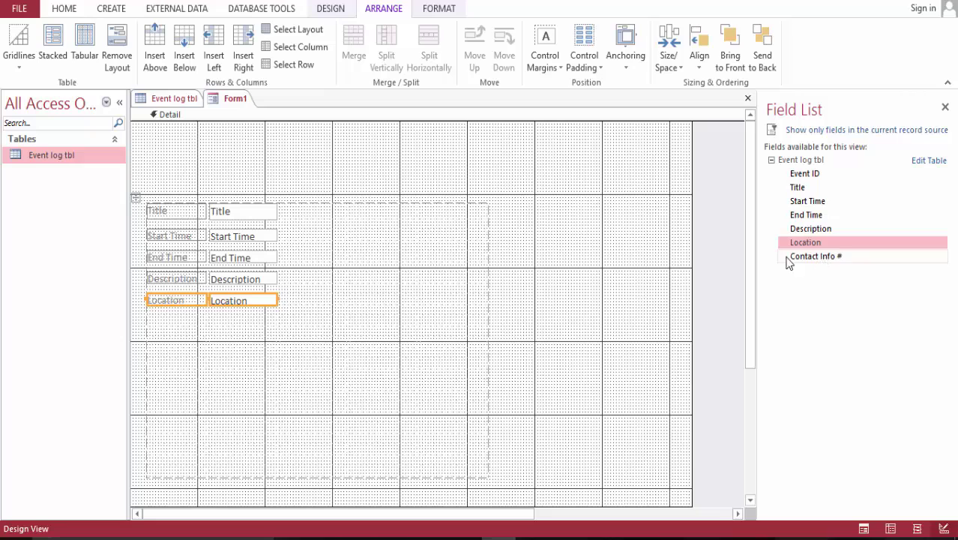
{"action": "left_click_drag", "start_coordinate": [791, 256], "coordinate": [165, 322]}
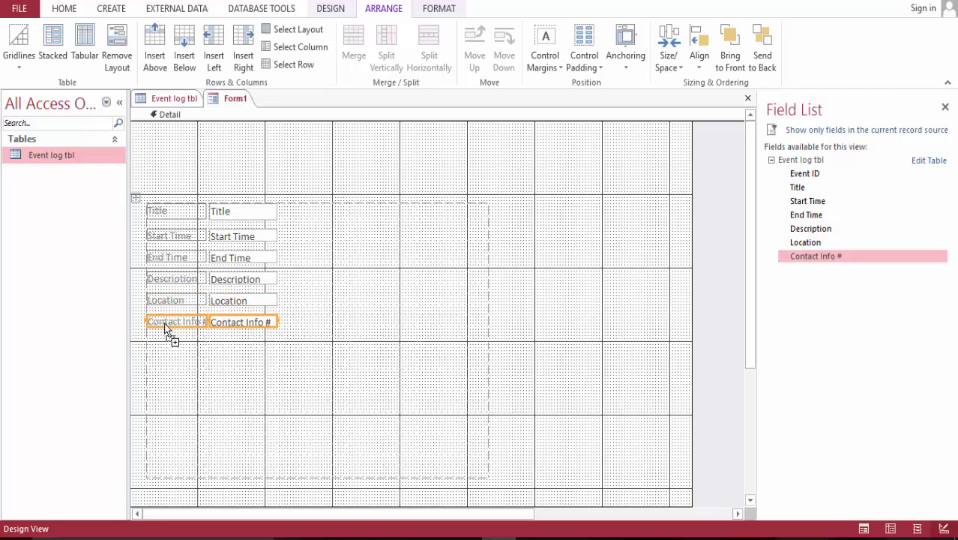
- Merge the Title text box with the three empty cells to its right
{"action": "left_click", "coordinate": [246, 212]}
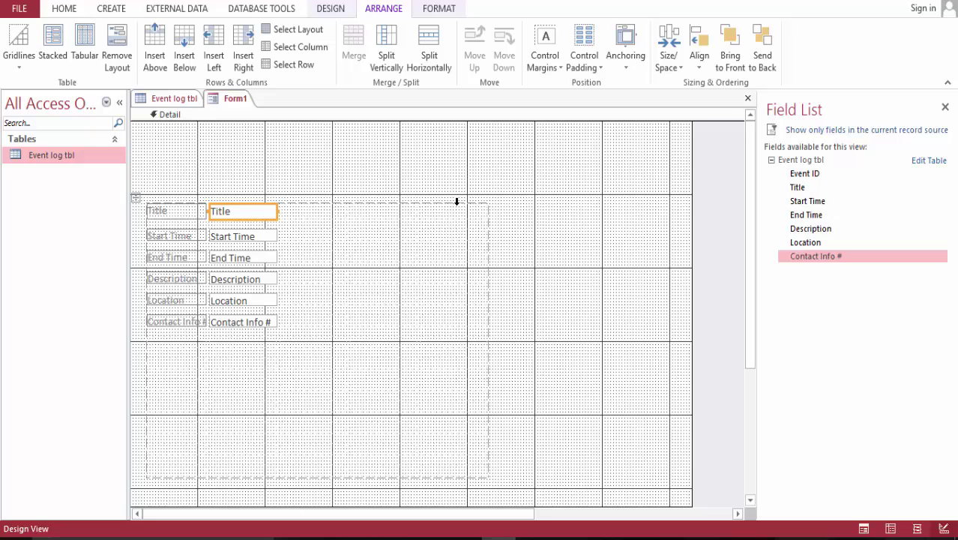
{"action": "left_click", "coordinate": [475, 212], "text": "shift"}
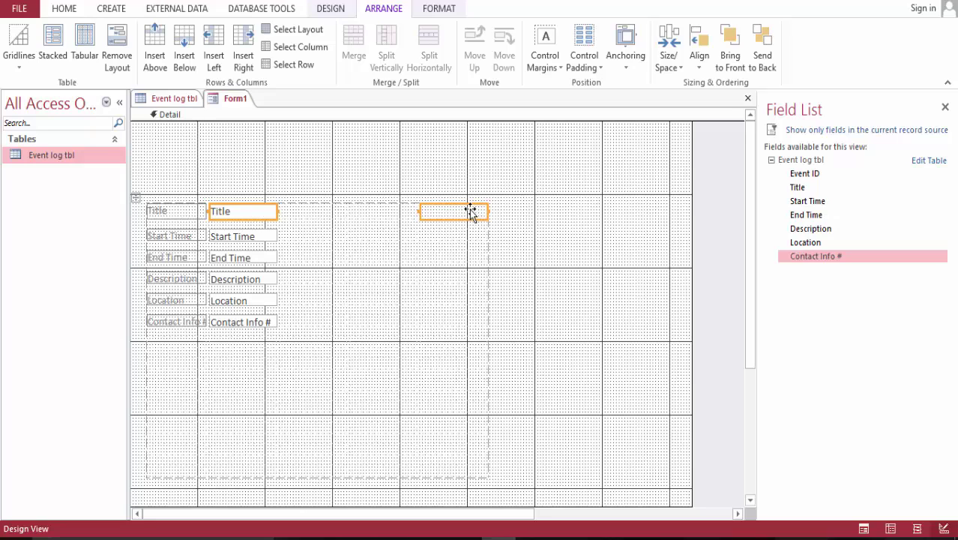
{"action": "left_click", "coordinate": [360, 212], "text": "shift"}
{"action": "left_click", "coordinate": [320, 211], "text": "shift"}
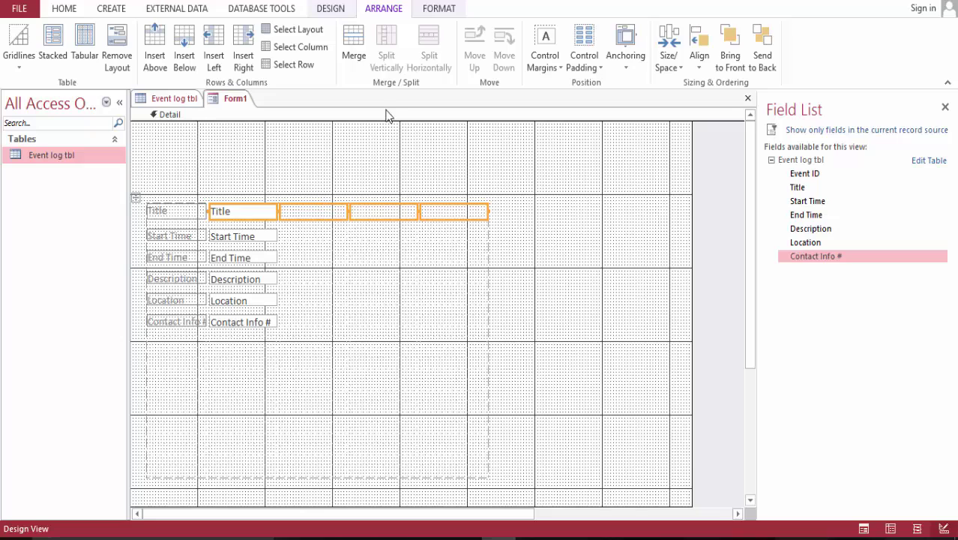
{"action": "left_click", "coordinate": [355, 46]}
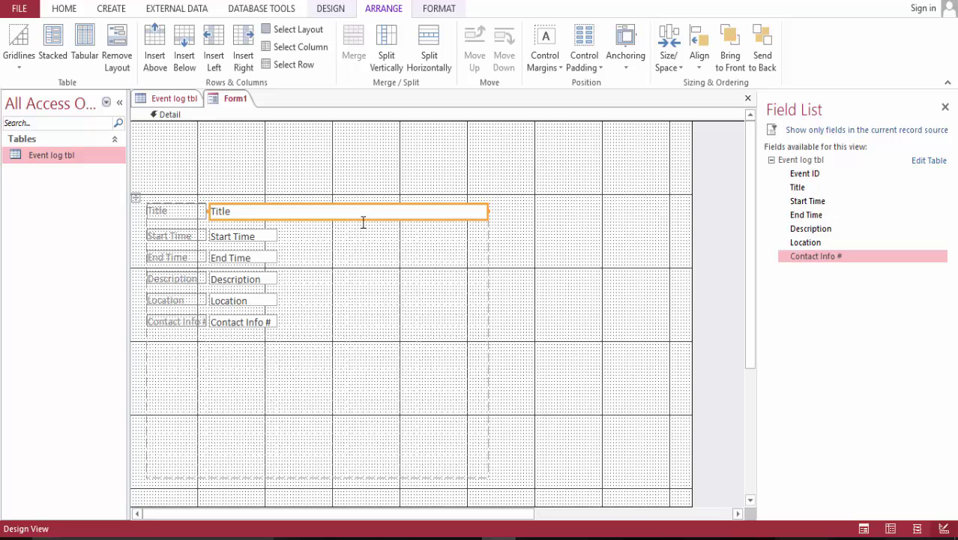
- Insert one more empty column to the right of the Title box and undo the extra row inserted below it
{"action": "left_click", "coordinate": [246, 44]}
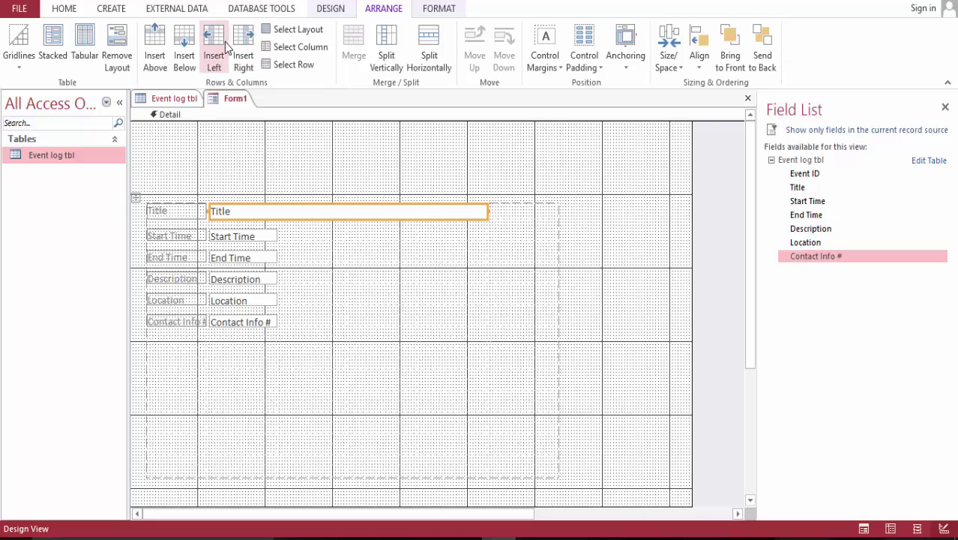
{"action": "left_click", "coordinate": [188, 43]}
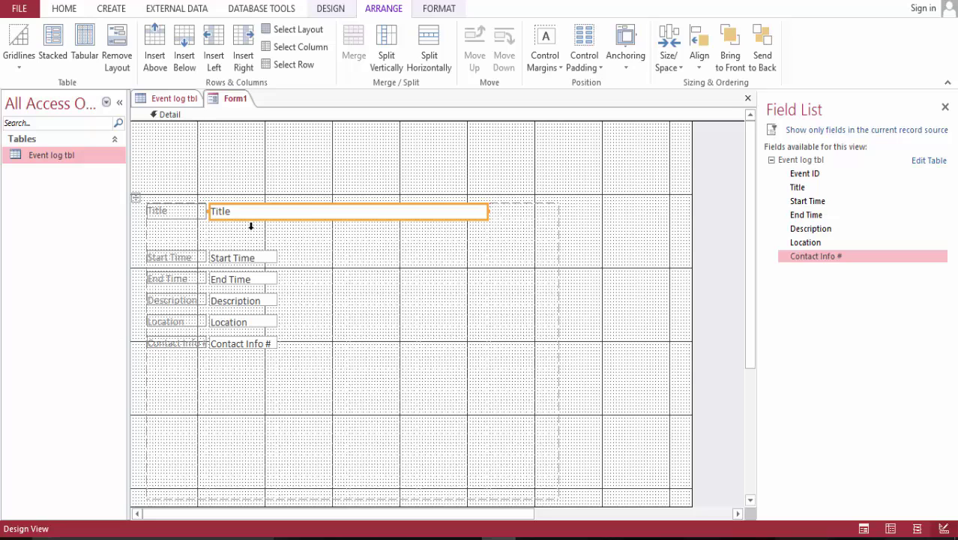
{"action": "key", "text": "ctrl+z"}
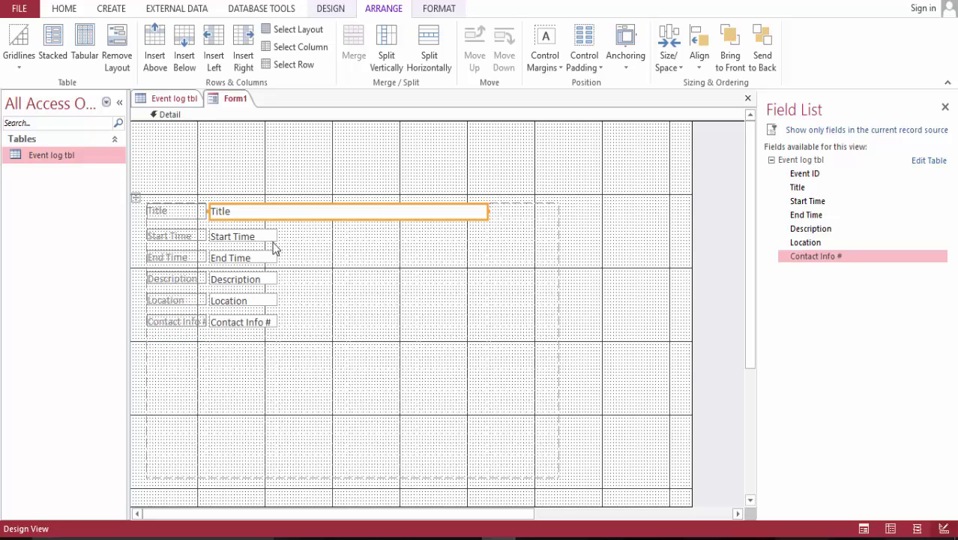
- Merge the Description text box with the three empty cells to its right
{"action": "left_click", "coordinate": [264, 283]}
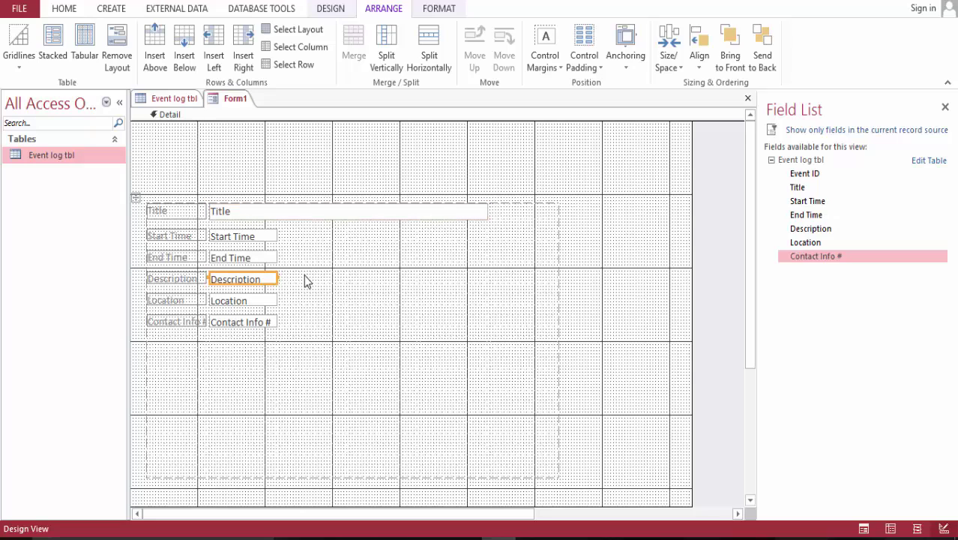
{"action": "left_click", "coordinate": [304, 278], "text": "shift"}
{"action": "left_click", "coordinate": [357, 279], "text": "shift"}
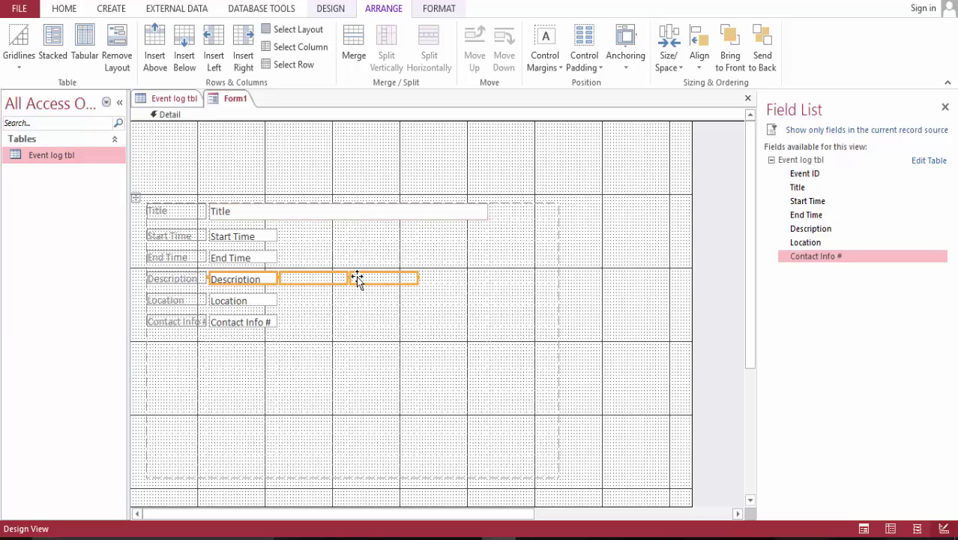
{"action": "left_click", "coordinate": [438, 278], "text": "shift"}
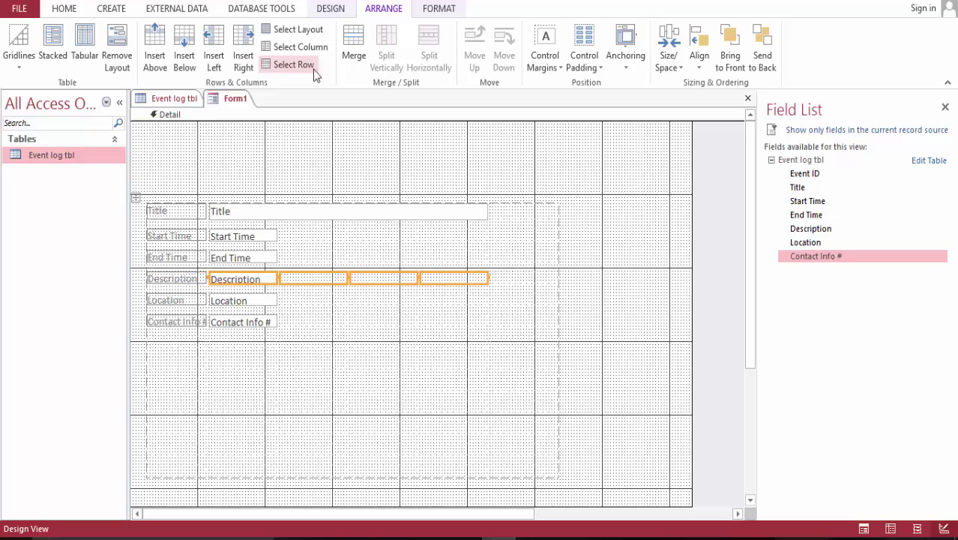
{"action": "left_click", "coordinate": [353, 45]}
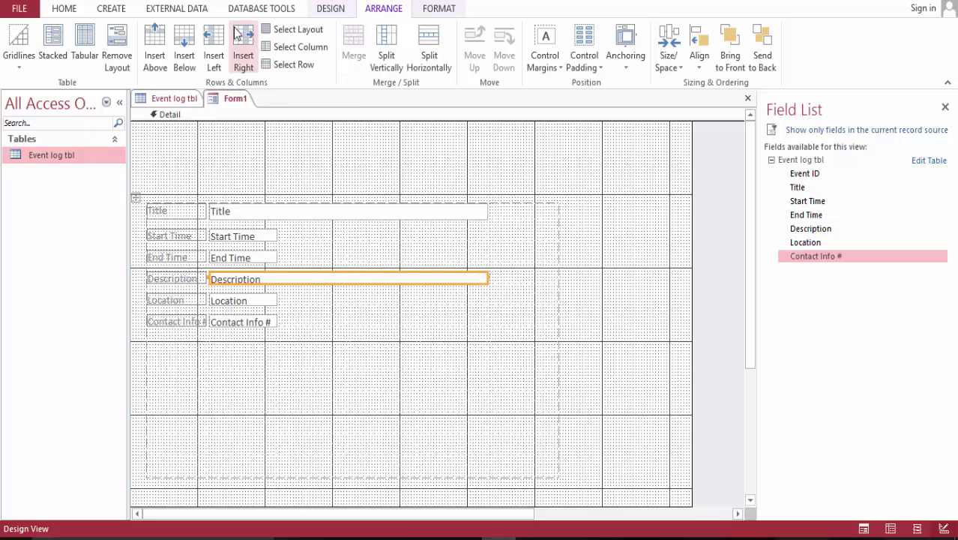
- Insert an empty row below Description and merge its wide cell into the Description text box to make it two rows high
{"action": "left_click", "coordinate": [185, 37]}
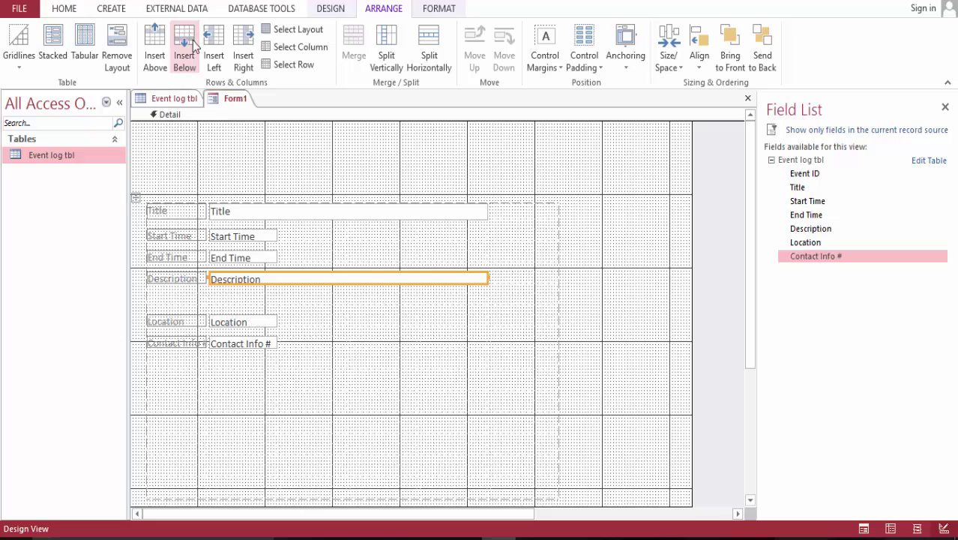
{"action": "left_click", "coordinate": [249, 301], "text": "ctrl"}
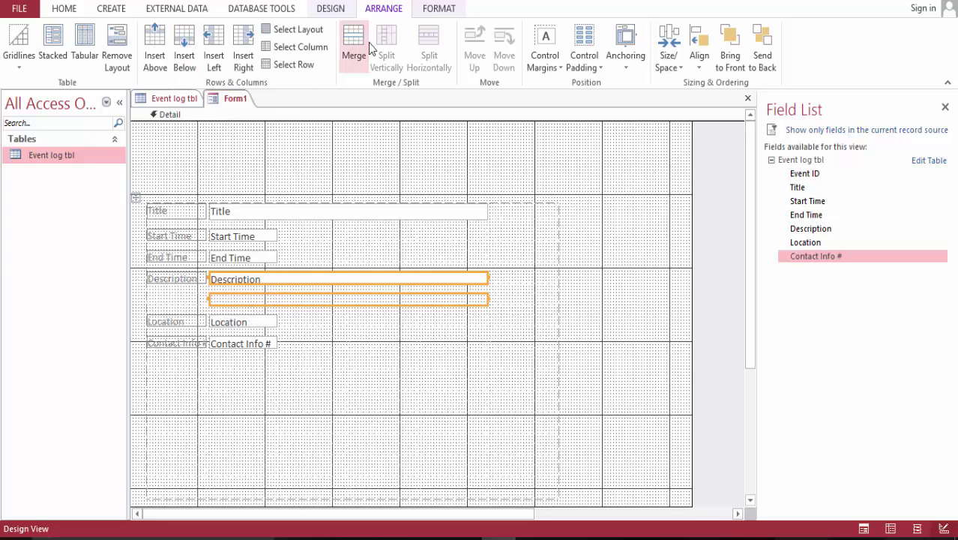
{"action": "left_click", "coordinate": [354, 47]}
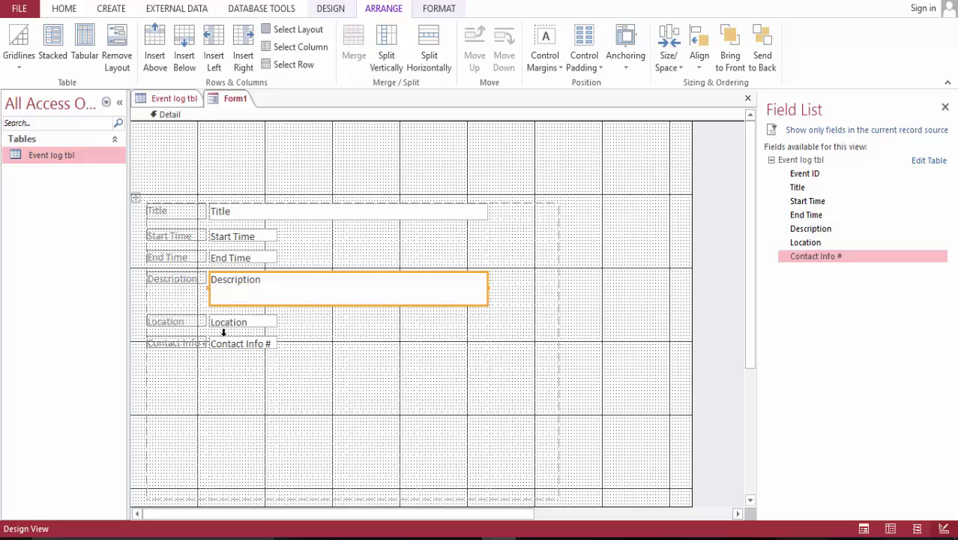
- Insert an empty row below Location and merge the Location text box with neighbouring cells into a block two columns wide and two rows high
{"action": "left_click", "coordinate": [269, 323]}
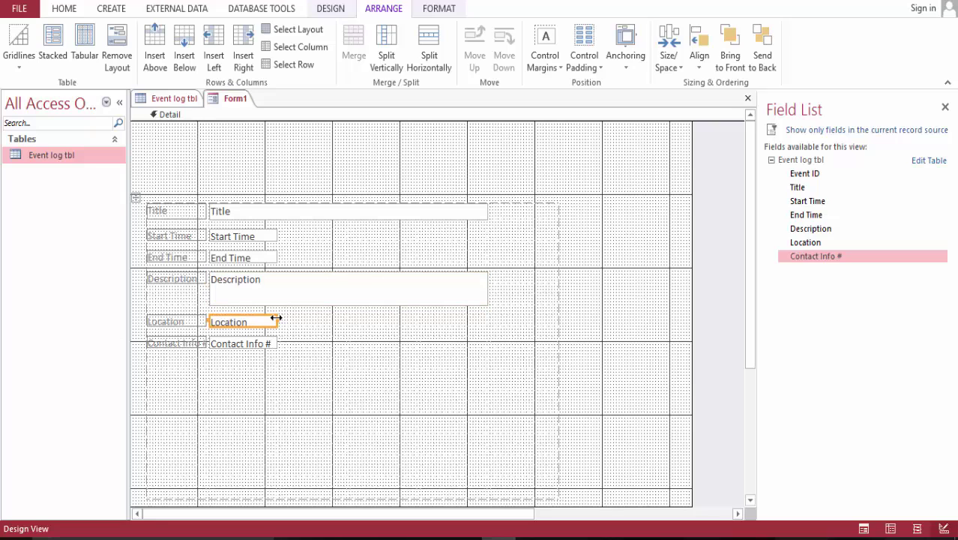
{"action": "left_click", "coordinate": [187, 45]}
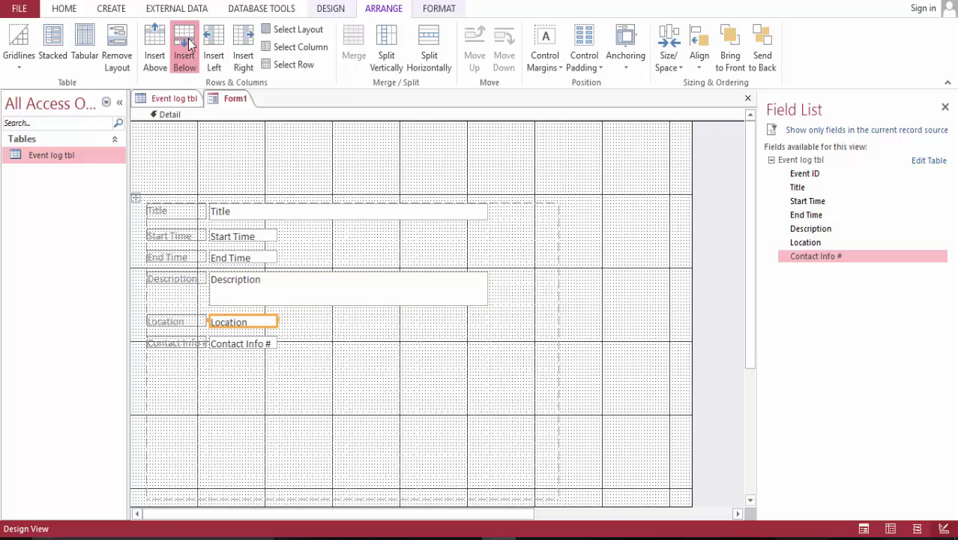
{"action": "left_click", "coordinate": [301, 322], "text": "ctrl"}
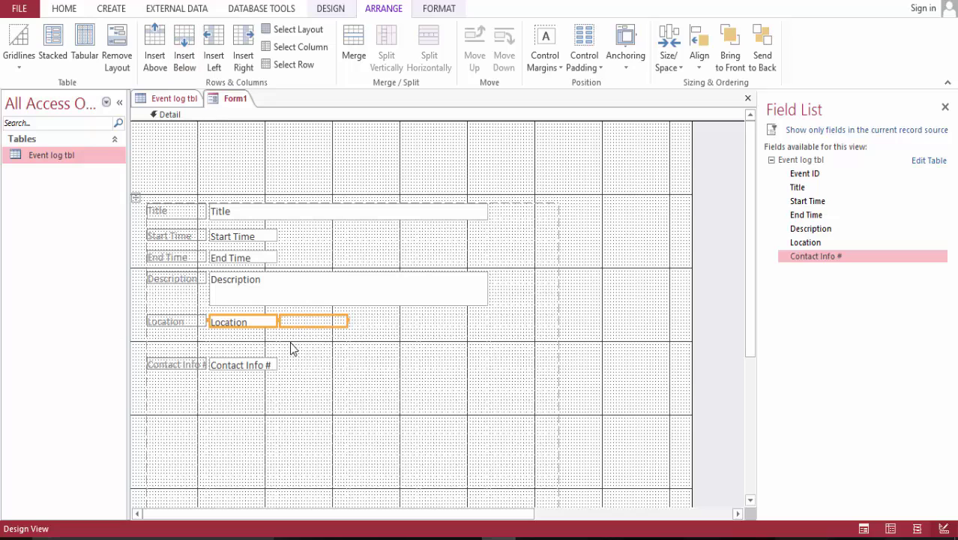
{"action": "left_click", "coordinate": [292, 345], "text": "ctrl"}
{"action": "left_click", "coordinate": [247, 341], "text": "ctrl"}
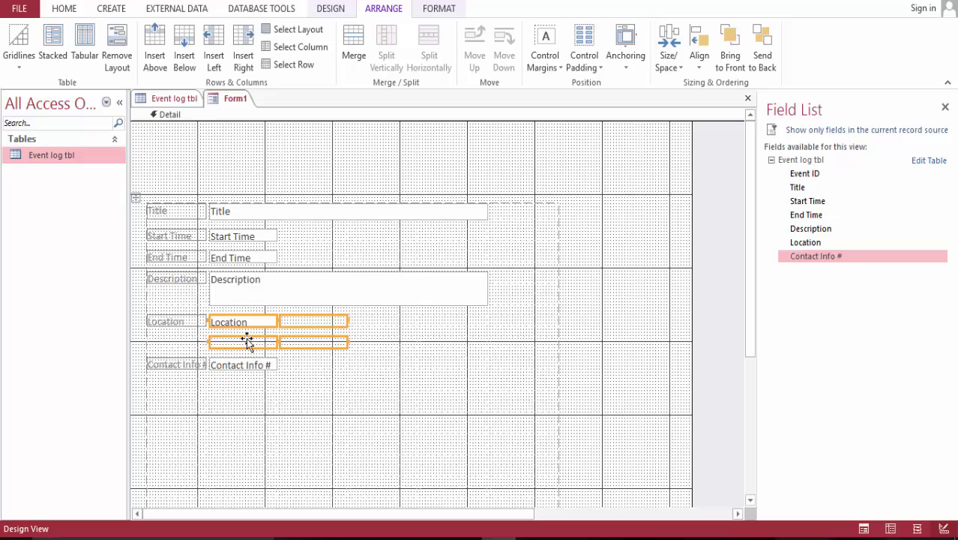
{"action": "left_click", "coordinate": [363, 321], "text": "ctrl"}
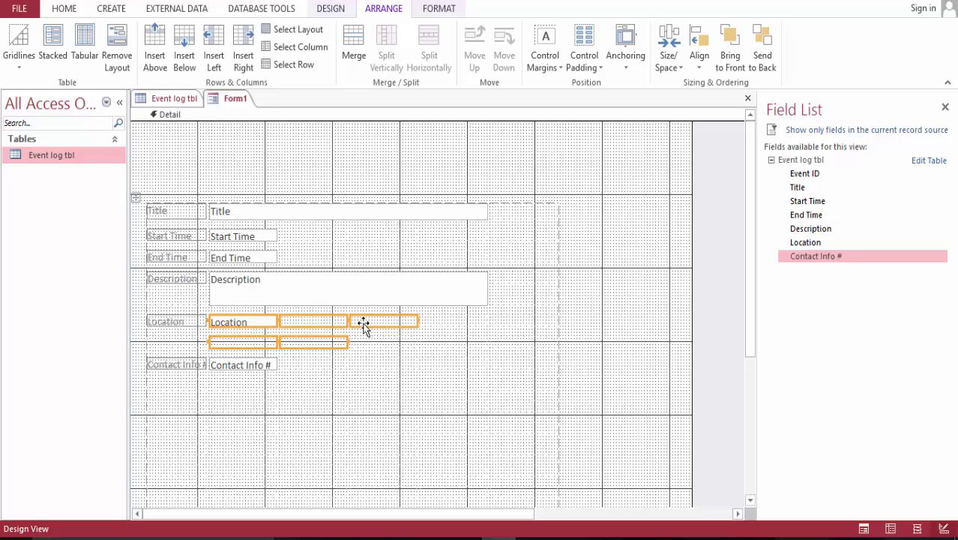
{"action": "left_click", "coordinate": [359, 343], "text": "ctrl"}
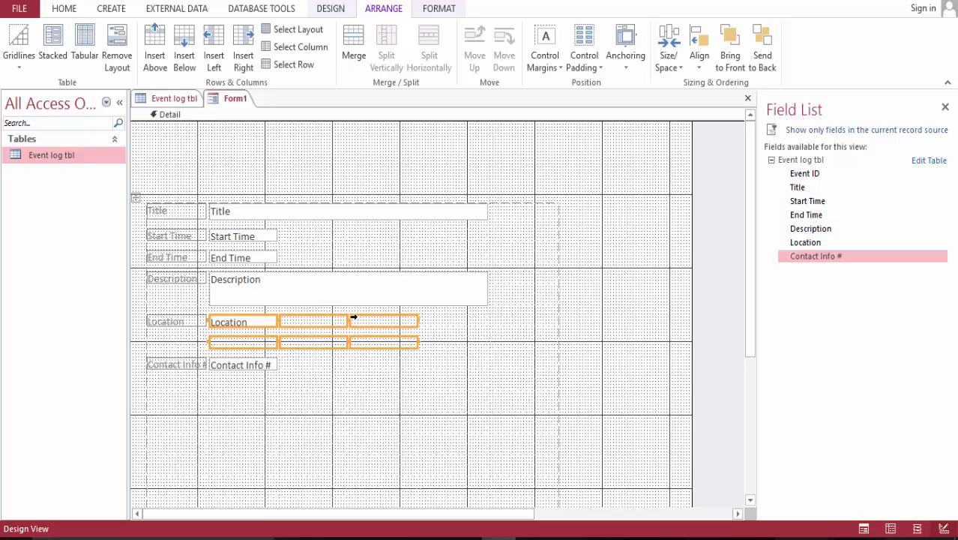
{"action": "left_click", "coordinate": [353, 320], "text": "ctrl"}
{"action": "left_click", "coordinate": [373, 341], "text": "ctrl"}
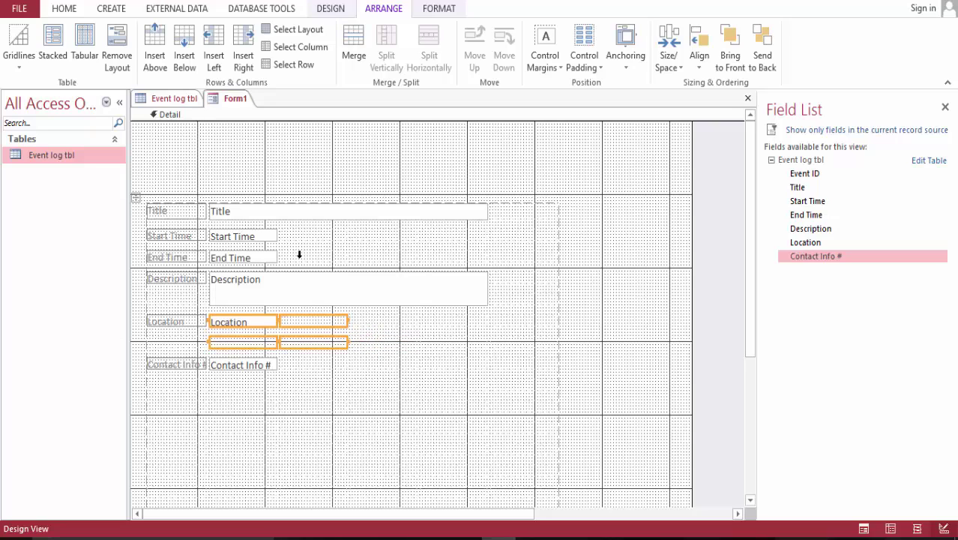
{"action": "left_click", "coordinate": [341, 48]}
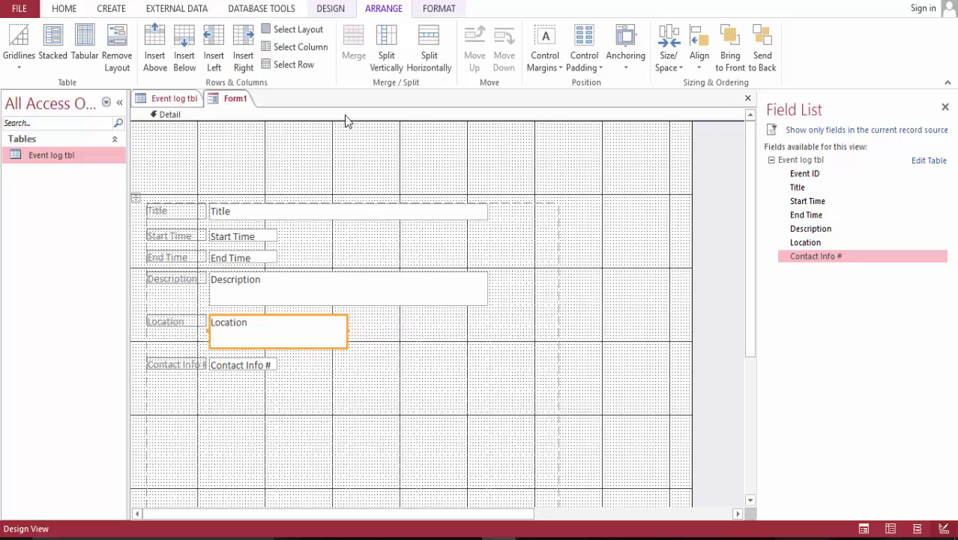
- Split each of the two empty cells directly right of the Location box horizontally into two half-width cells
{"action": "left_click", "coordinate": [367, 323]}
{"action": "left_click", "coordinate": [395, 36]}
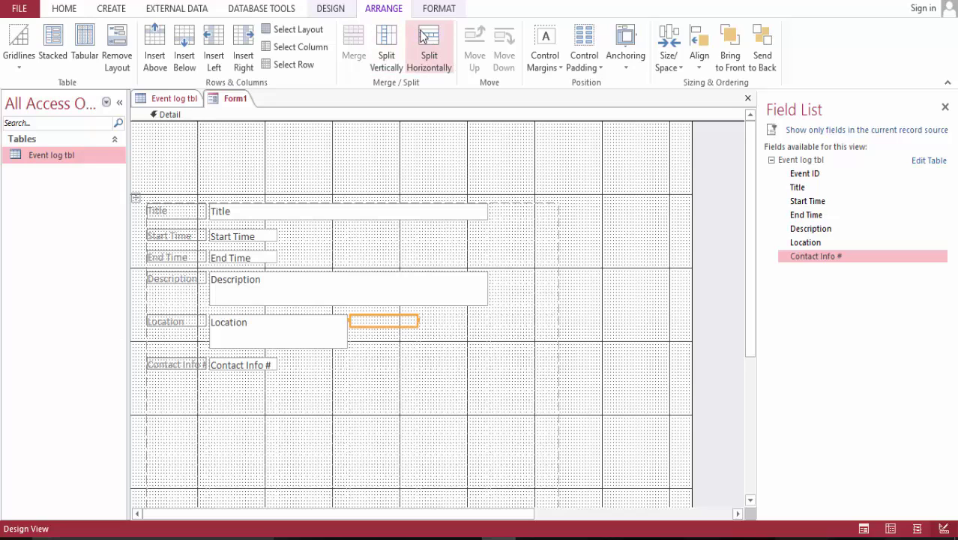
{"action": "left_click", "coordinate": [428, 45]}
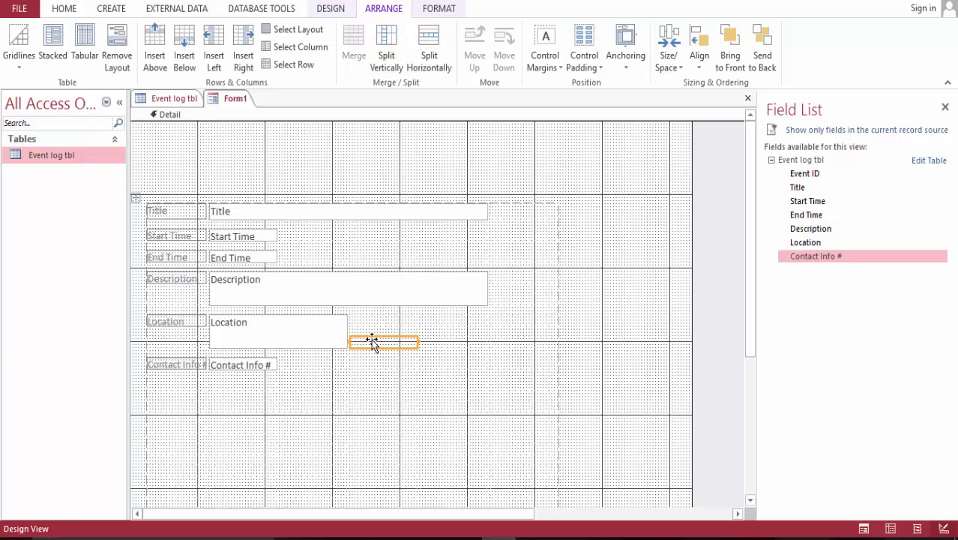
{"action": "left_click", "coordinate": [435, 49]}
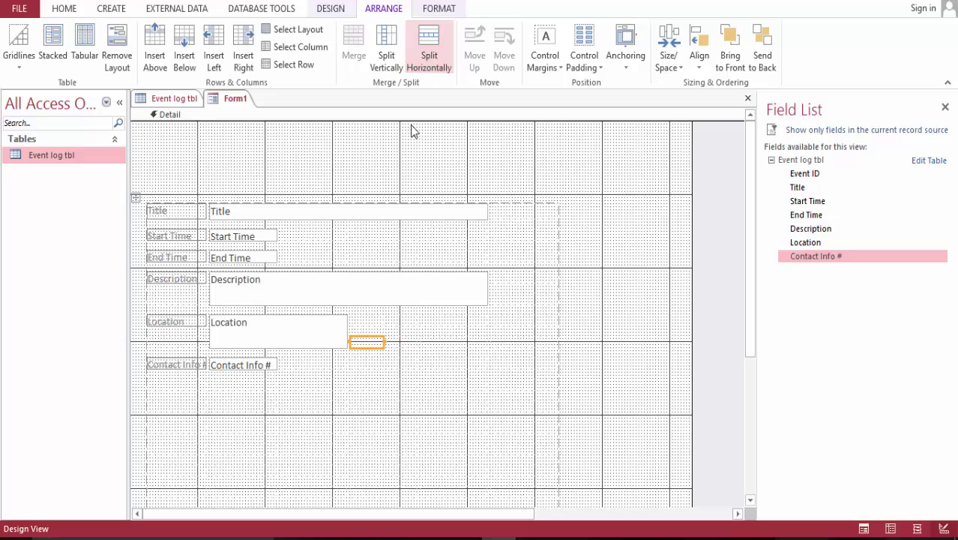
- Merge the two half-width cells beside the Location box together and combine them with the Location text box
{"action": "left_click", "coordinate": [367, 321], "text": "shift"}
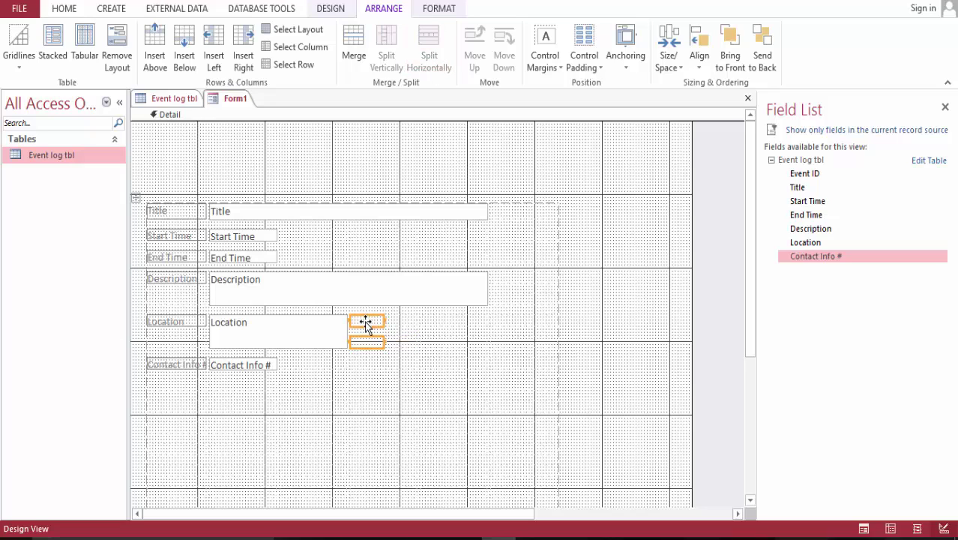
{"action": "left_click", "coordinate": [354, 48]}
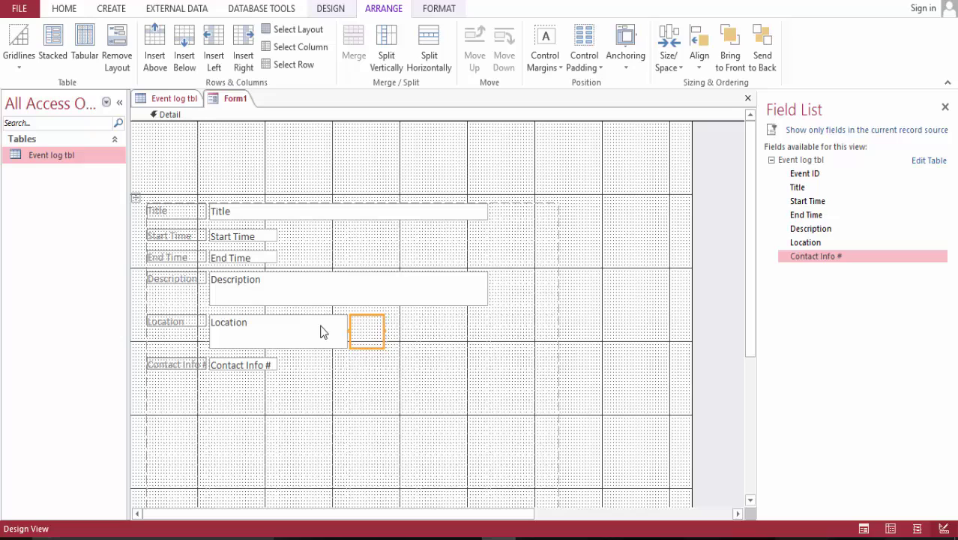
{"action": "left_click", "coordinate": [322, 333], "text": "shift"}
{"action": "left_click", "coordinate": [353, 38]}
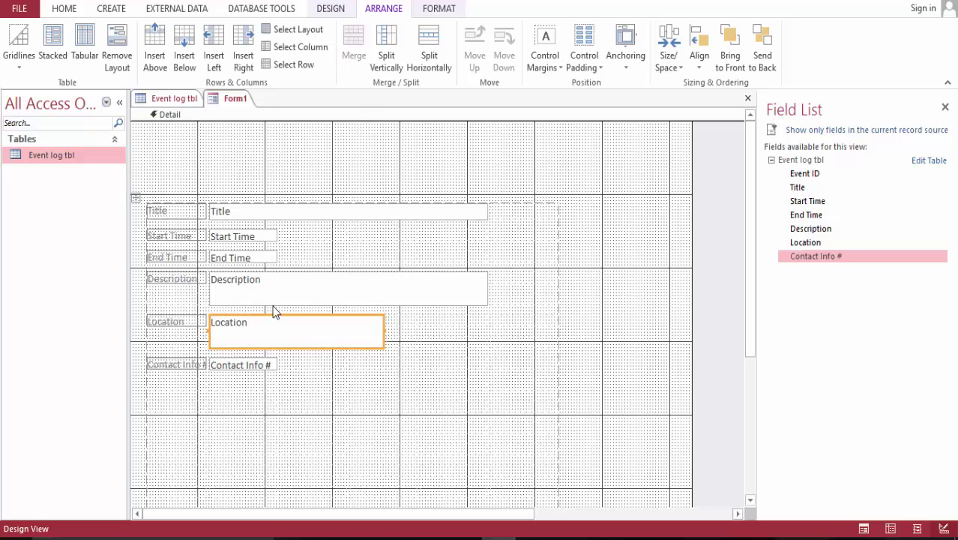
- Split the empty cell beside the Contact Info # text box horizontally and merge its adjacent half into that text box
{"action": "left_click", "coordinate": [265, 369]}
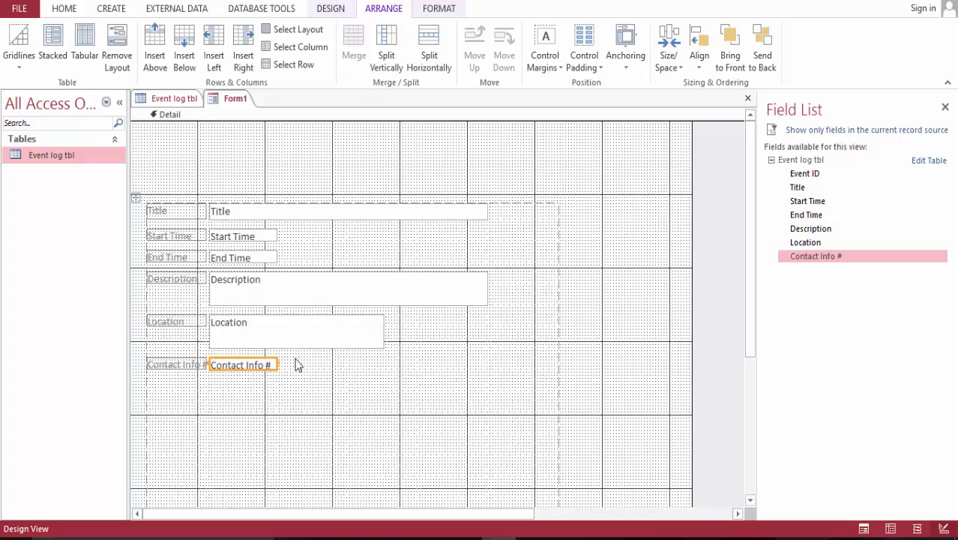
{"action": "left_click", "coordinate": [296, 366]}
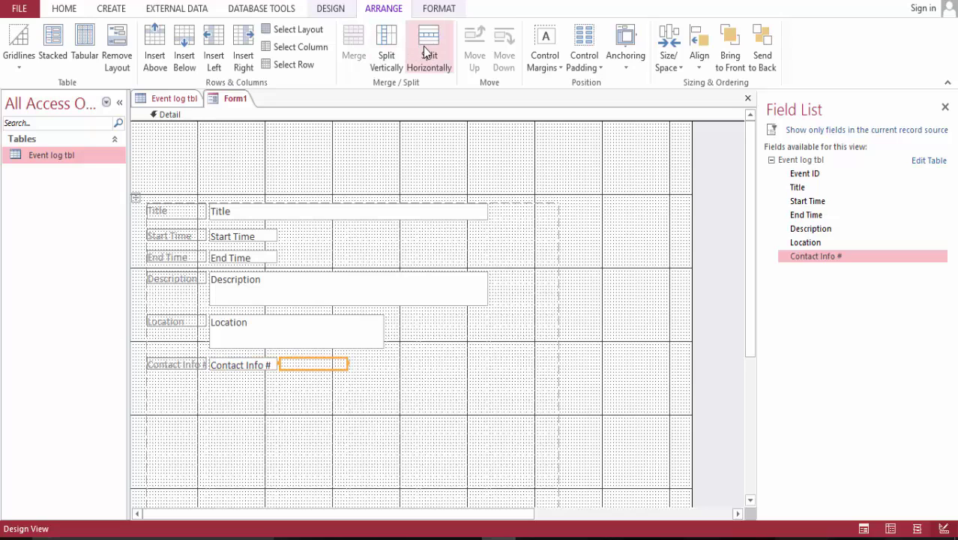
{"action": "left_click", "coordinate": [251, 368], "text": "shift"}
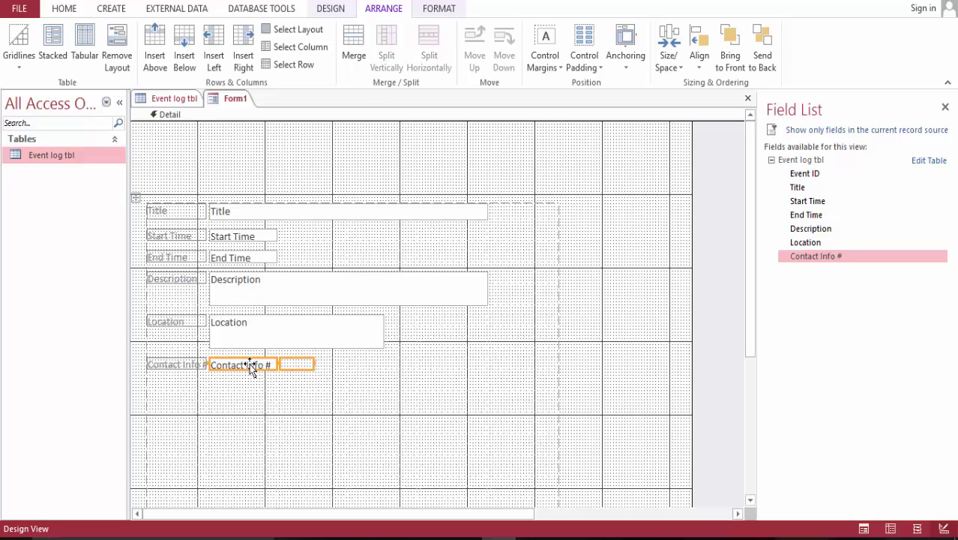
{"action": "left_click", "coordinate": [354, 42]}
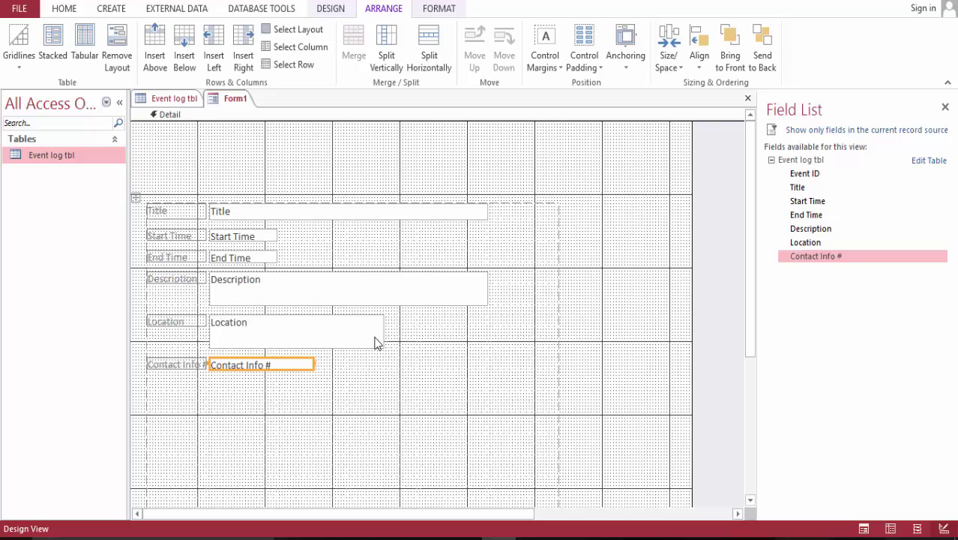
- Set the font of the entire form layout to Times New Roman, size 12
{"action": "left_click", "coordinate": [194, 211]}
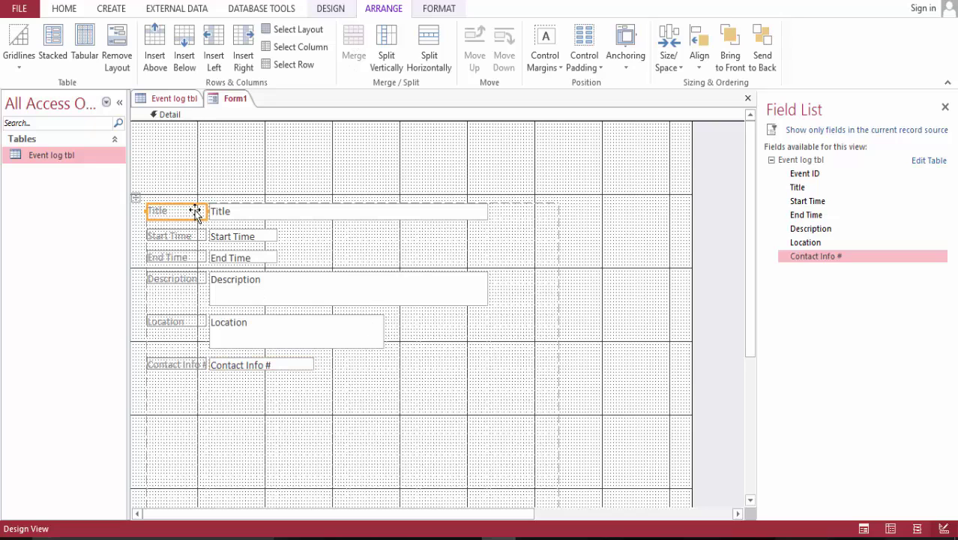
{"action": "key", "text": "ctrl+a"}
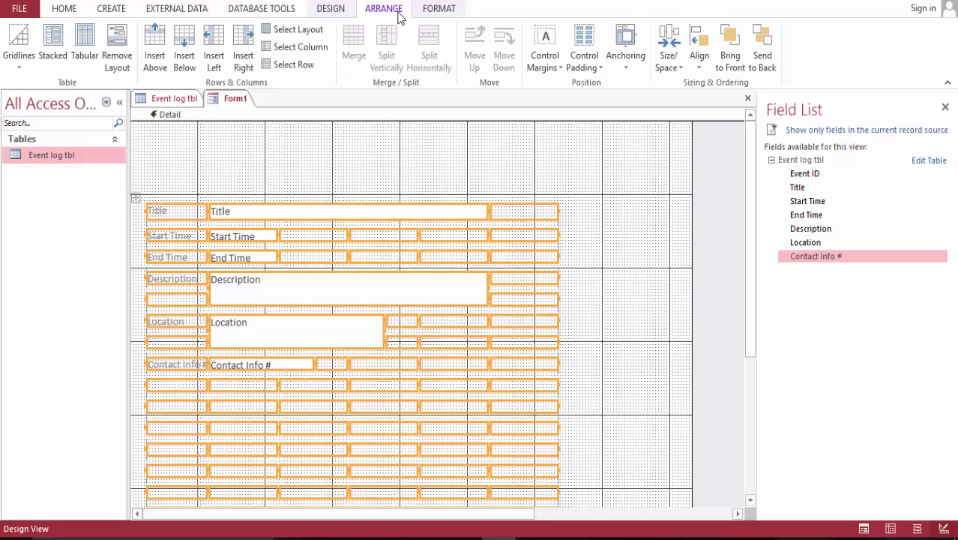
{"action": "left_click", "coordinate": [68, 9]}
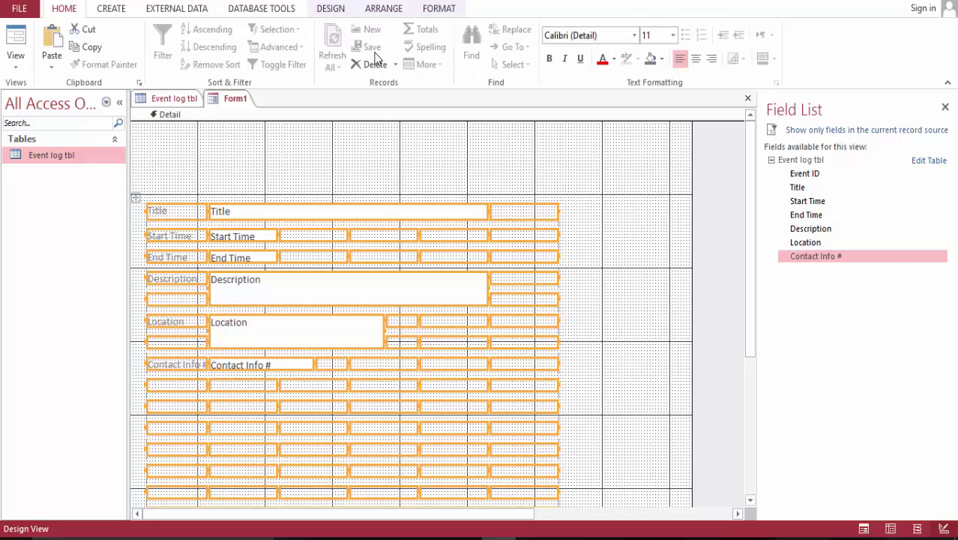
{"action": "left_click", "coordinate": [635, 36]}
{"action": "type", "text": "ti"}
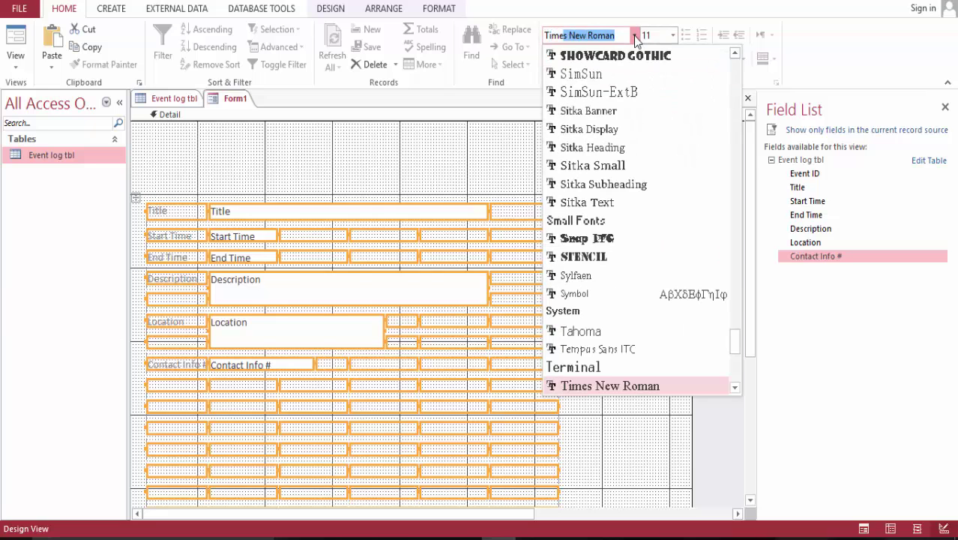
{"action": "key", "text": "Return"}
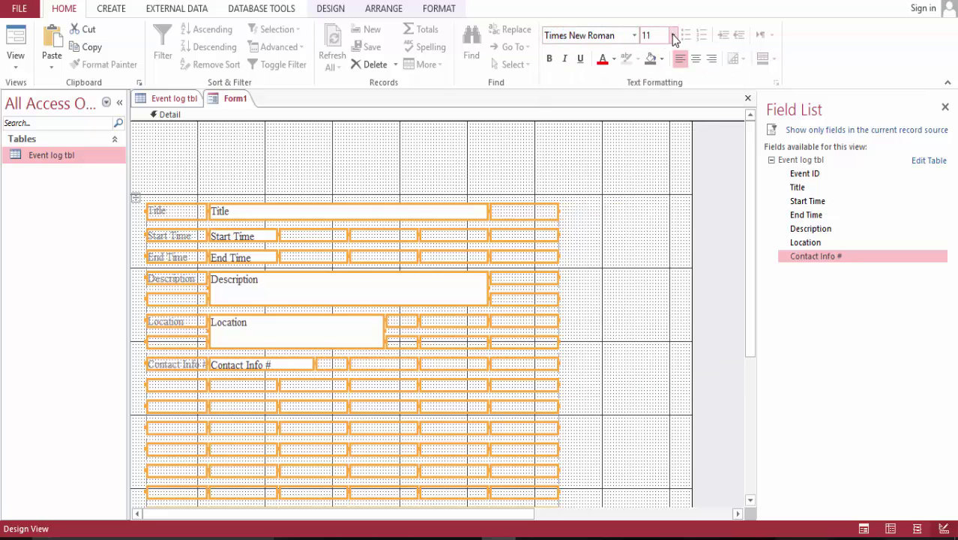
{"action": "left_click", "coordinate": [674, 38]}
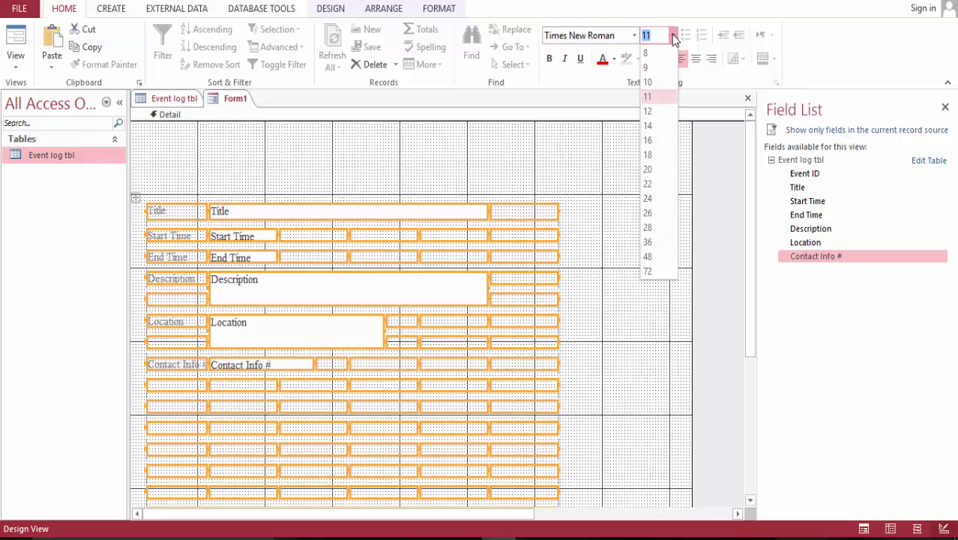
{"action": "left_click", "coordinate": [649, 111]}
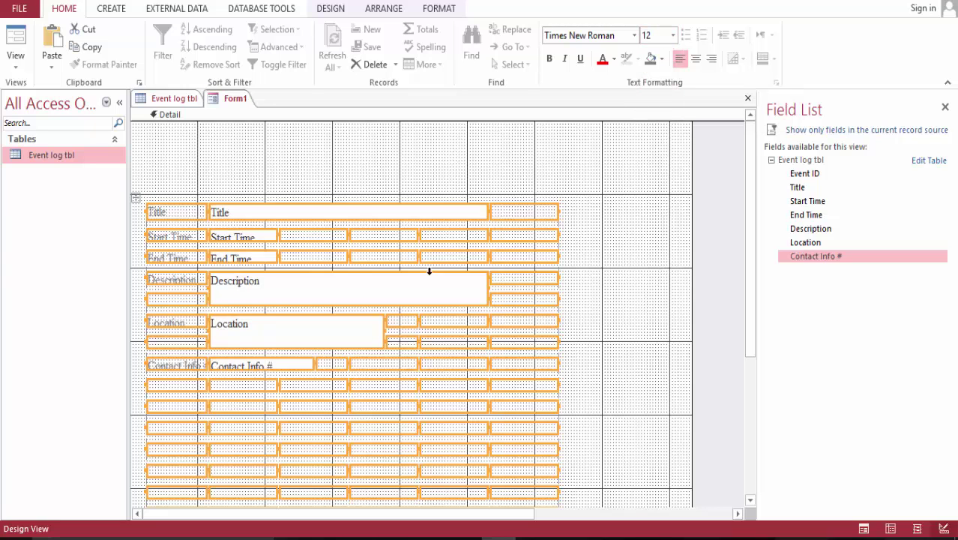
{"action": "left_click", "coordinate": [389, 180]}
- Make the Title, Start Time, End Time, Description, Location and Contact Info # labels bold
{"action": "left_click", "coordinate": [174, 213]}
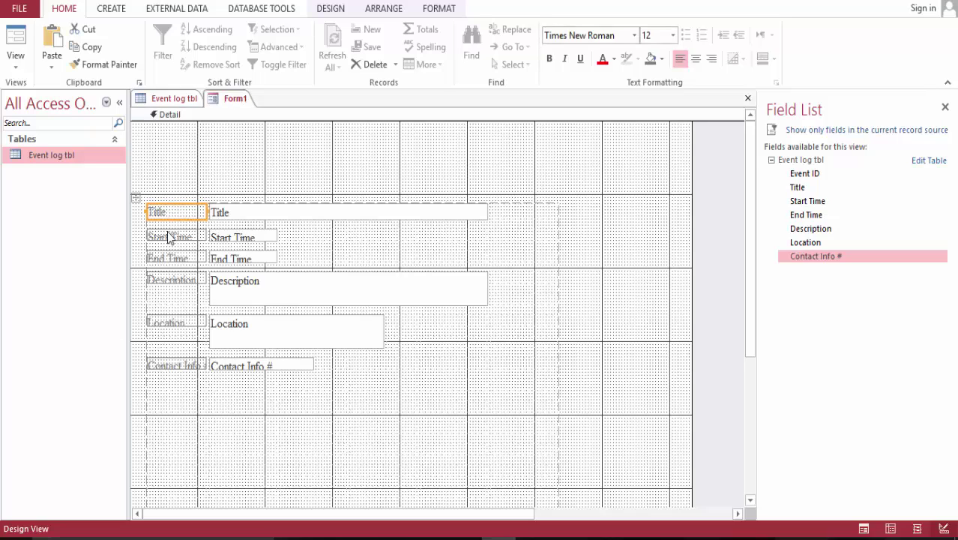
{"action": "left_click", "coordinate": [167, 237], "text": "shift"}
{"action": "left_click", "coordinate": [170, 260], "text": "shift"}
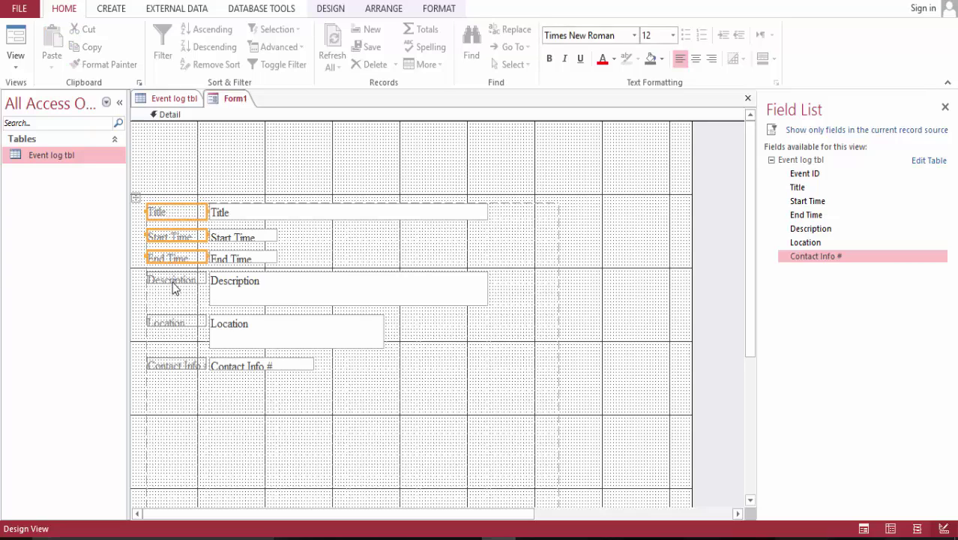
{"action": "left_click", "coordinate": [172, 281], "text": "shift"}
{"action": "left_click", "coordinate": [171, 324], "text": "shift"}
{"action": "left_click", "coordinate": [168, 366], "text": "shift"}
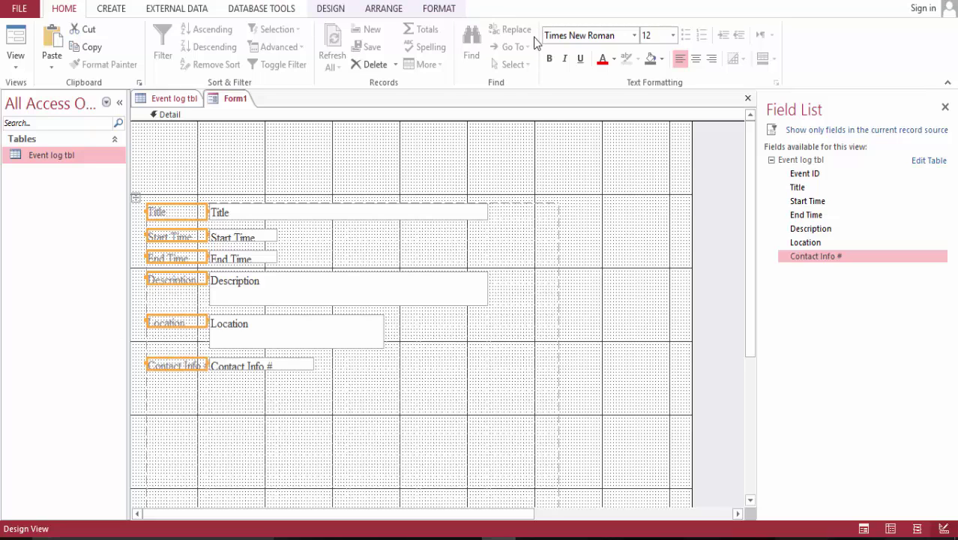
{"action": "key", "text": "Delete"}
{"action": "left_click", "coordinate": [551, 59]}
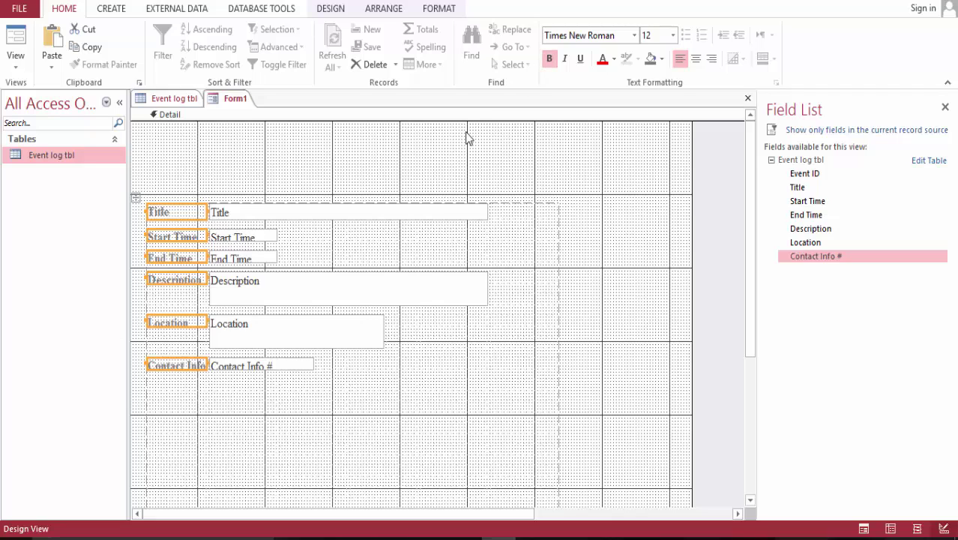
- Switch the form to Layout View and delete the empty column beyond the Title and Description text boxes
{"action": "left_click", "coordinate": [16, 37]}
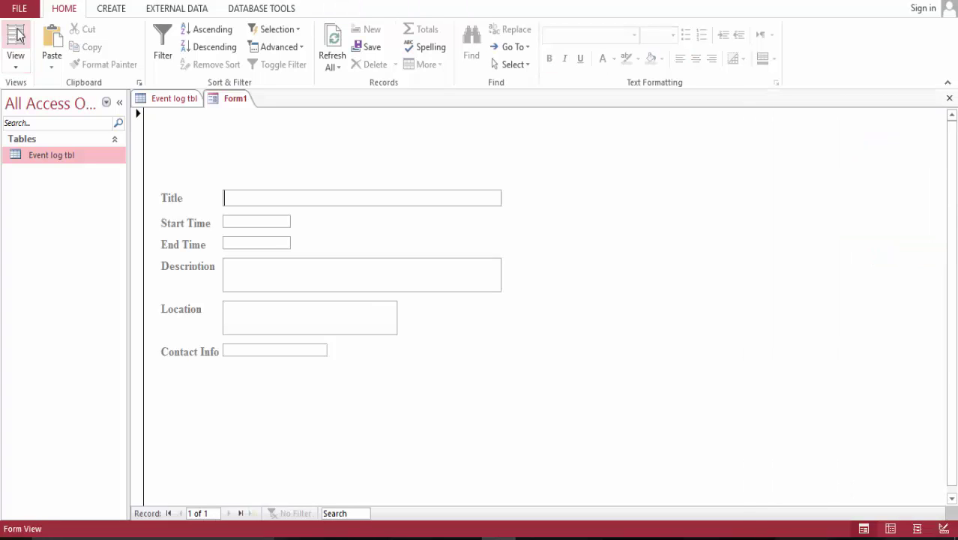
{"action": "left_click", "coordinate": [16, 38]}
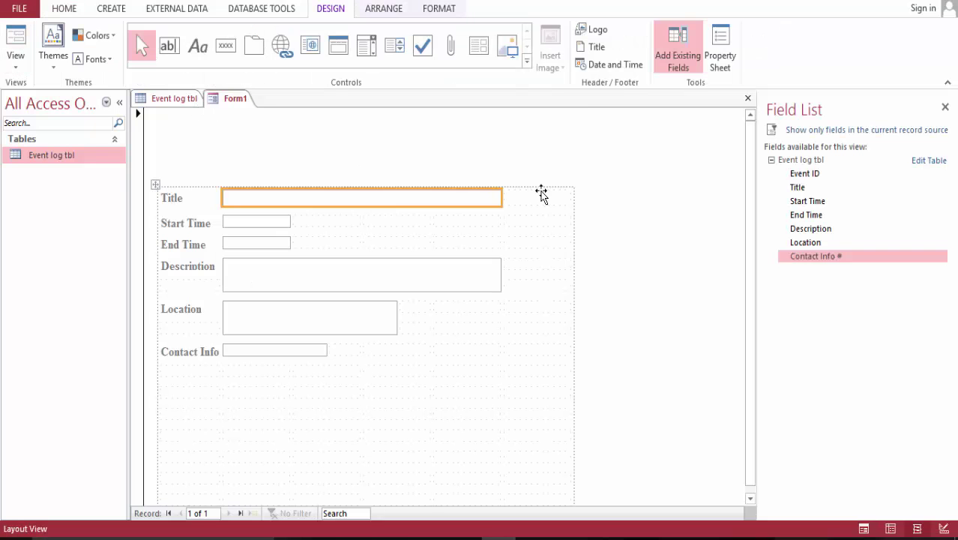
{"action": "left_click", "coordinate": [571, 202]}
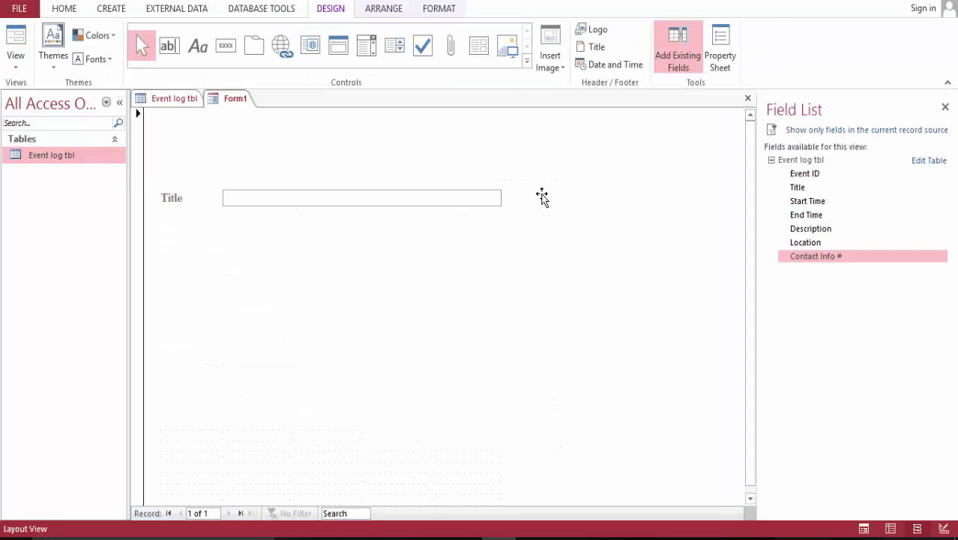
{"action": "left_click", "coordinate": [537, 184]}
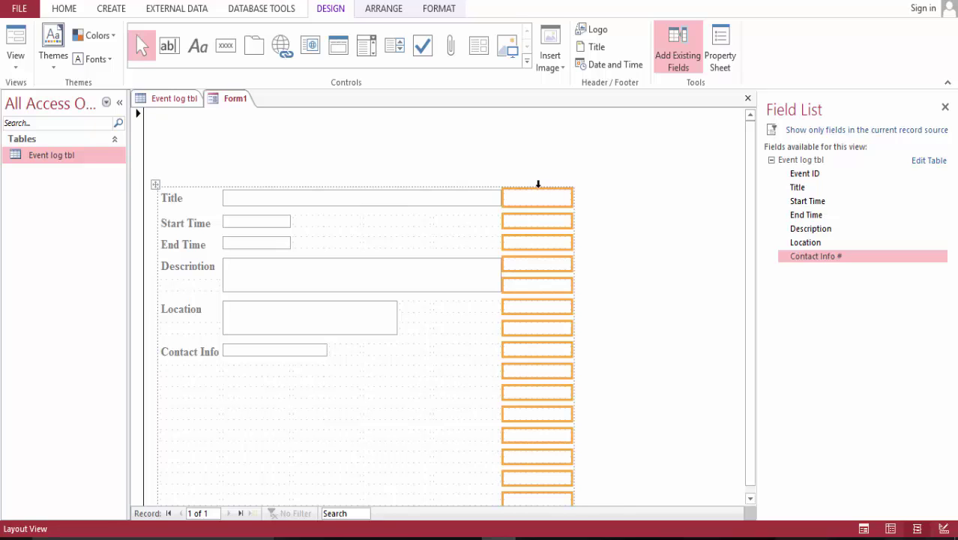
{"action": "key", "text": "Delete"}
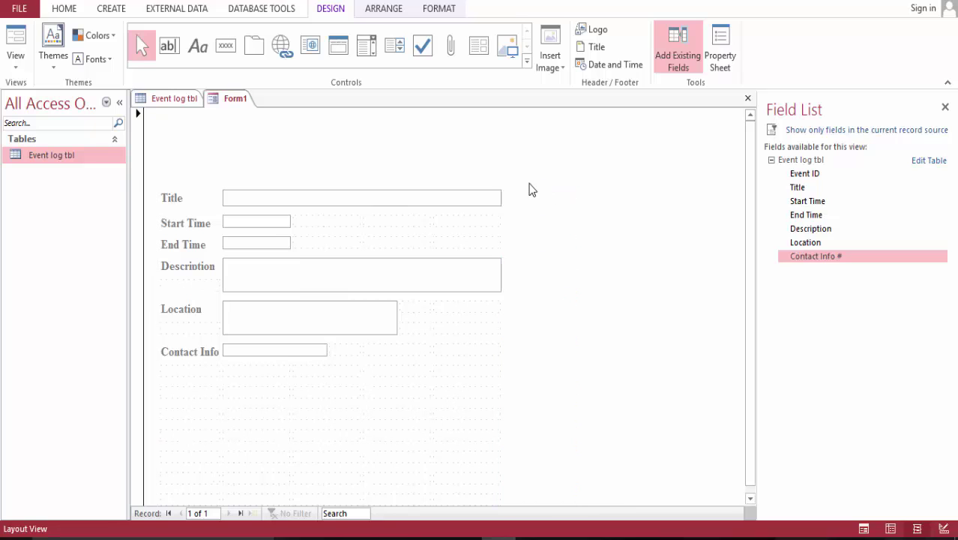
- Delete all the empty layout rows below the Contact Info row
{"action": "left_click", "coordinate": [173, 202]}
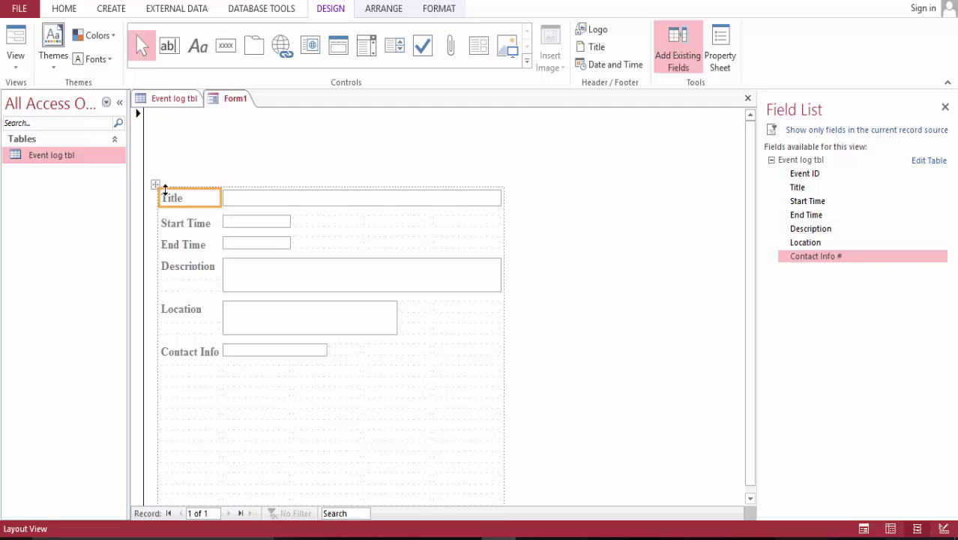
{"action": "left_click", "coordinate": [155, 184]}
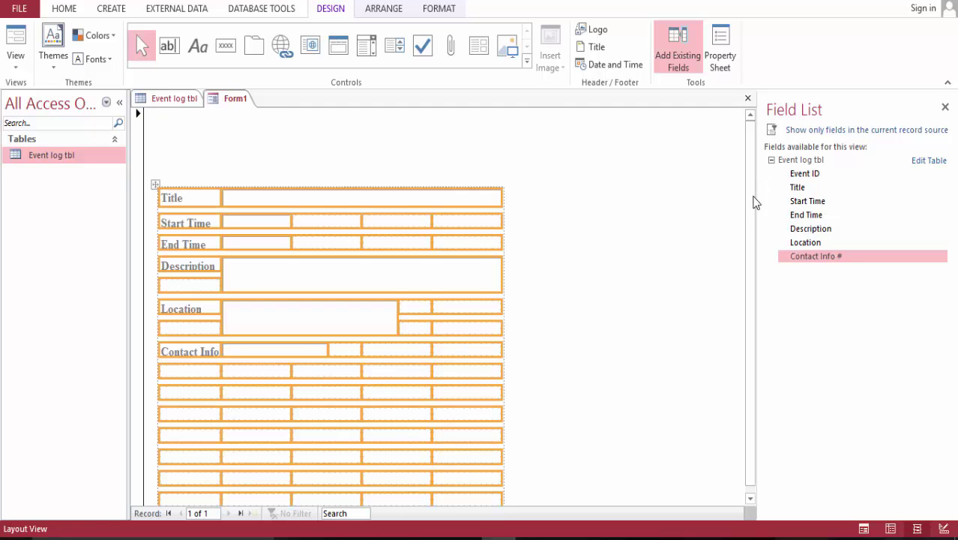
{"action": "left_click_drag", "start_coordinate": [750, 207], "coordinate": [770, 270]}
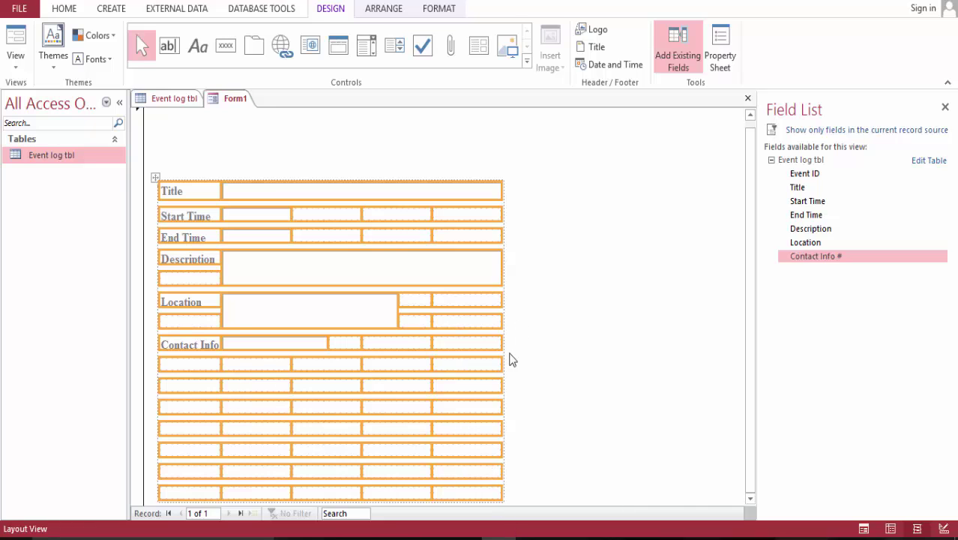
{"action": "left_click", "coordinate": [534, 387]}
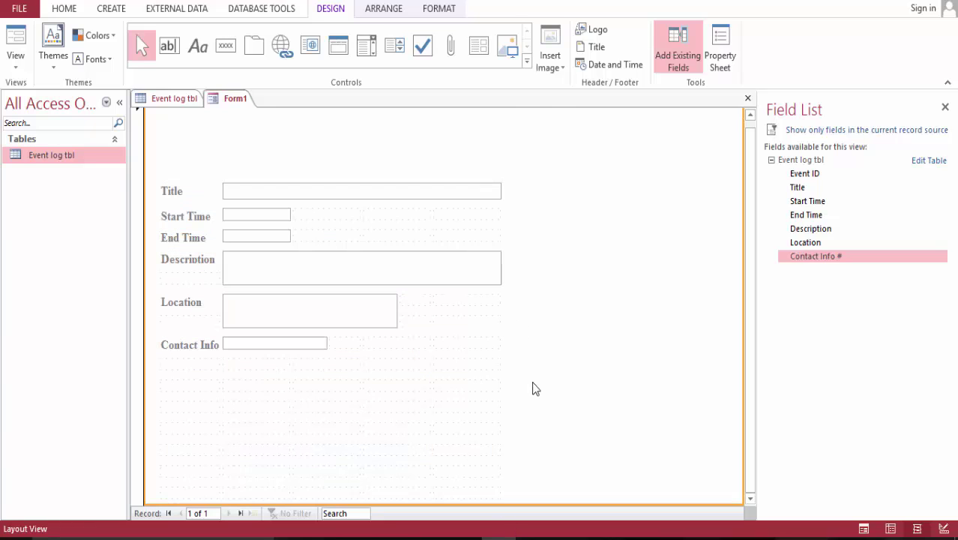
{"action": "left_click", "coordinate": [479, 364]}
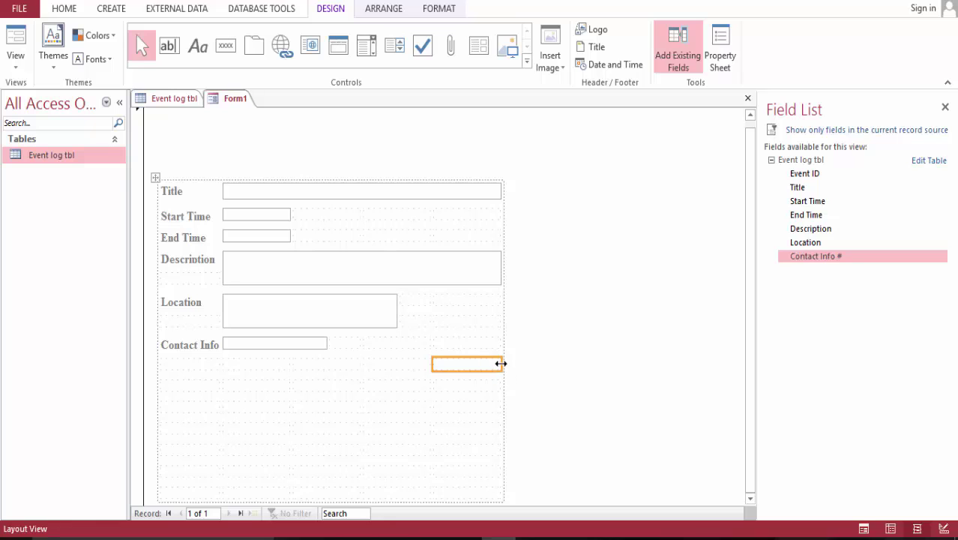
{"action": "left_click", "coordinate": [161, 364]}
{"action": "left_click", "coordinate": [158, 363]}
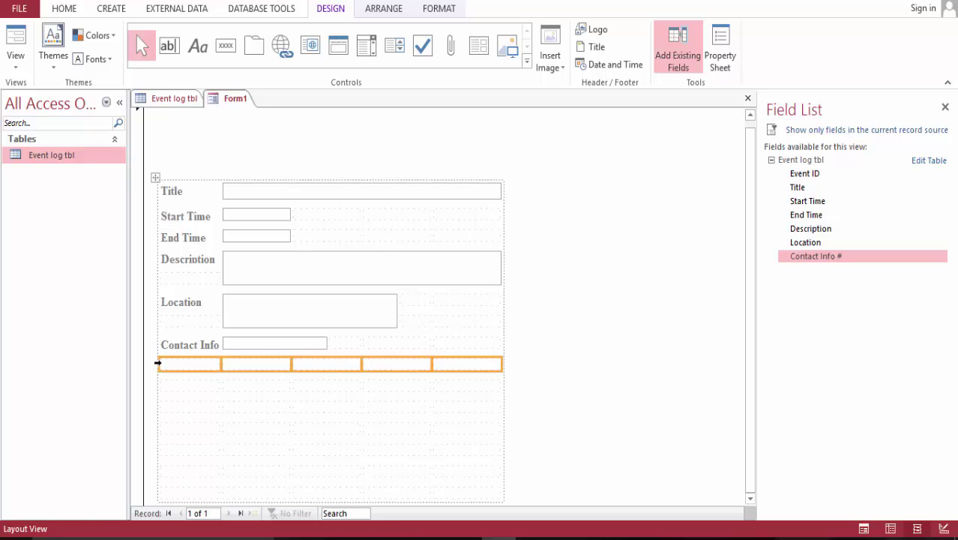
{"action": "left_click", "coordinate": [171, 495], "text": "shift"}
{"action": "left_click", "coordinate": [488, 494], "text": "shift"}
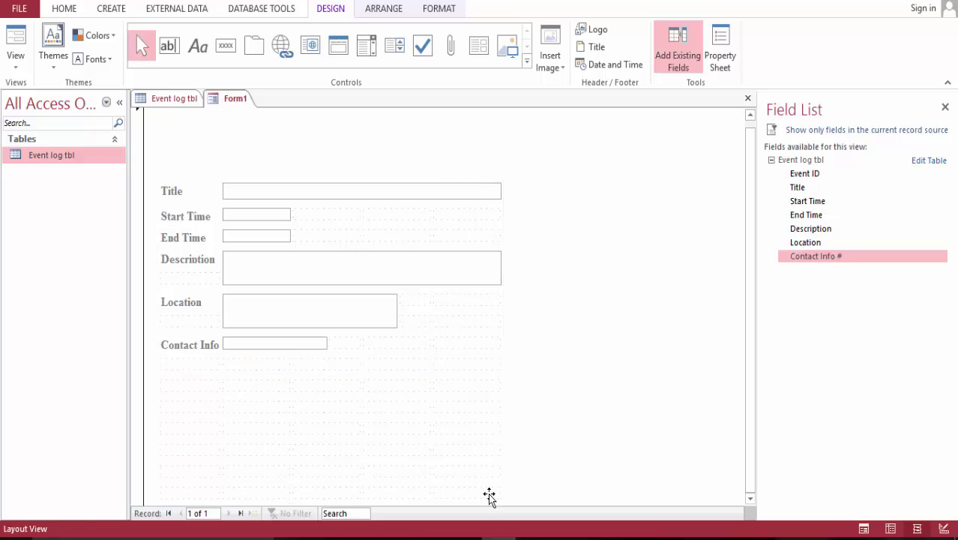
{"action": "key", "text": "Delete"}
- Apply both horizontal and vertical gridlines to the entire form layout
{"action": "left_click", "coordinate": [183, 187]}
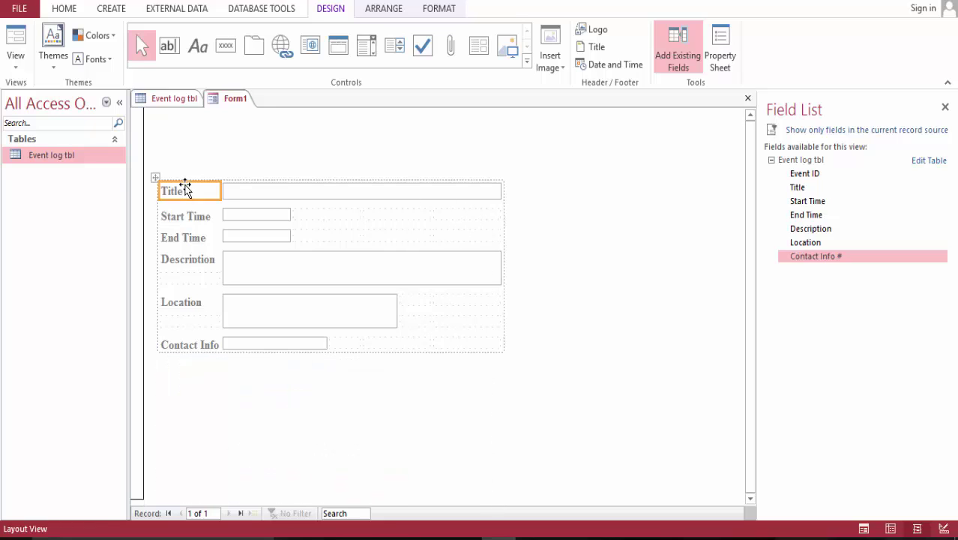
{"action": "left_click", "coordinate": [154, 178]}
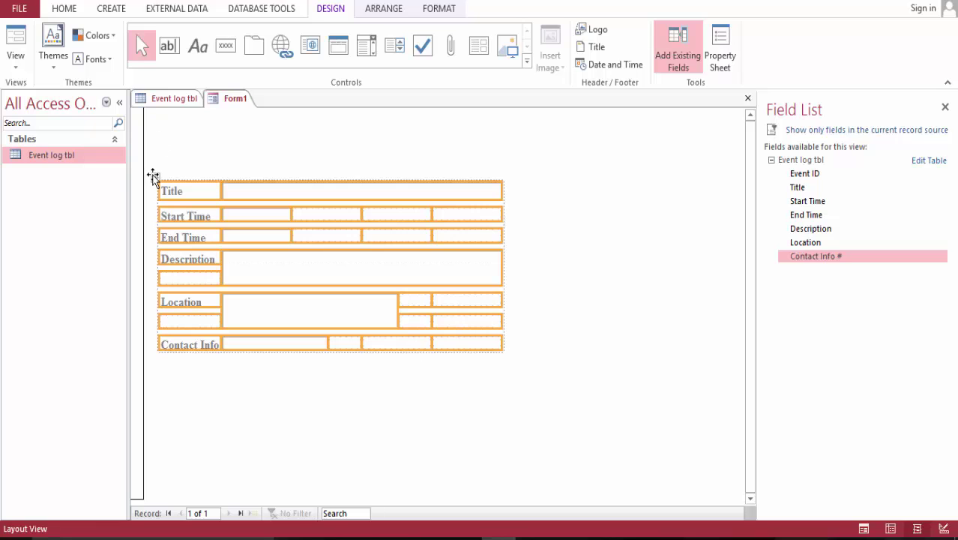
{"action": "left_click", "coordinate": [440, 10]}
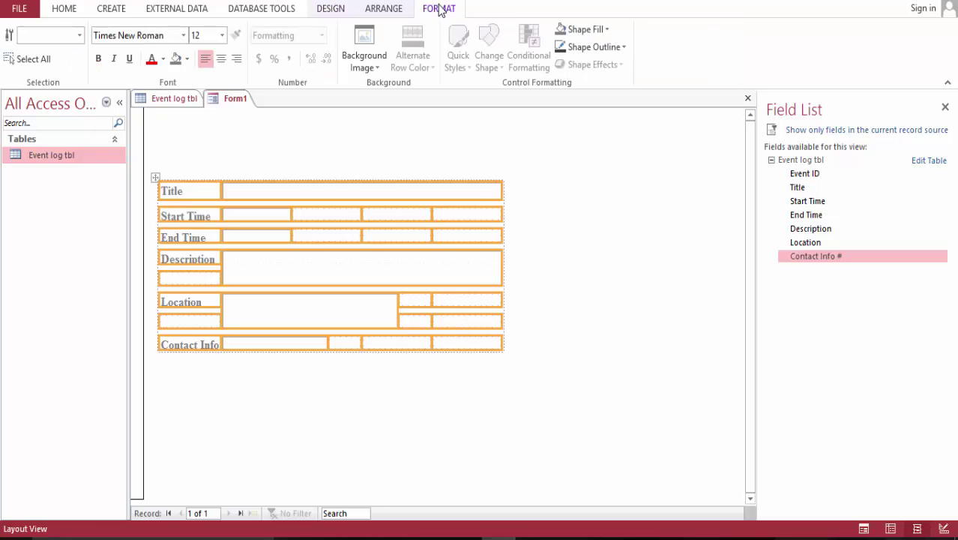
{"action": "left_click", "coordinate": [399, 8]}
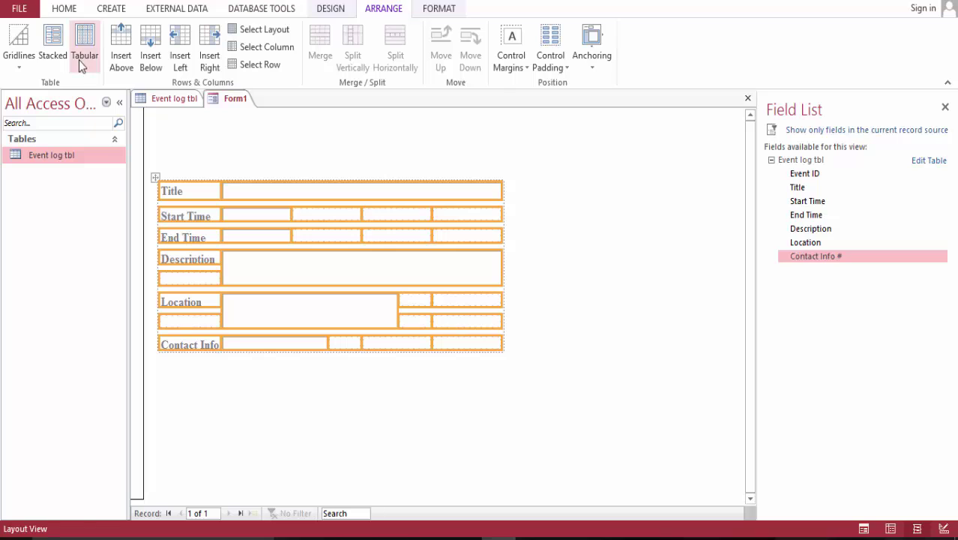
{"action": "left_click", "coordinate": [21, 66]}
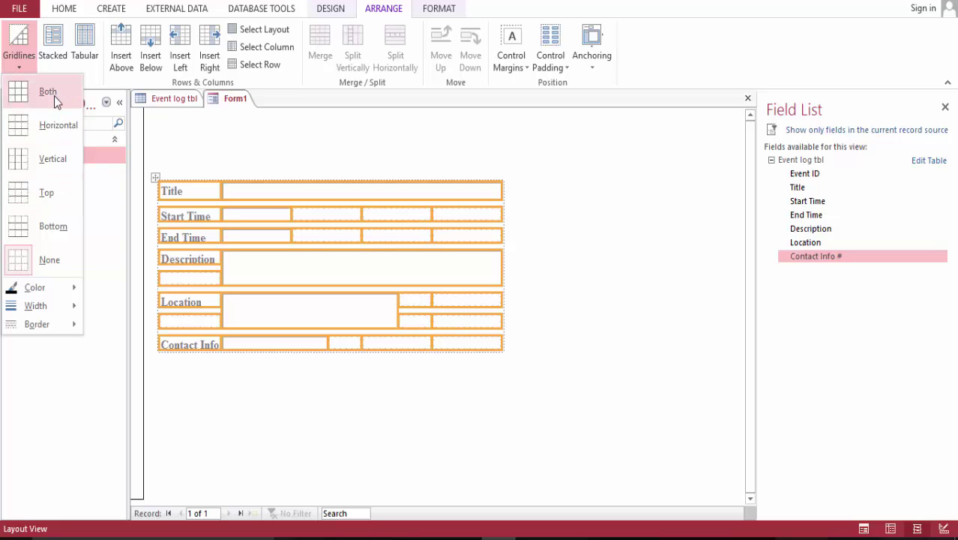
{"action": "left_click", "coordinate": [54, 102]}
{"action": "left_click", "coordinate": [54, 102]}
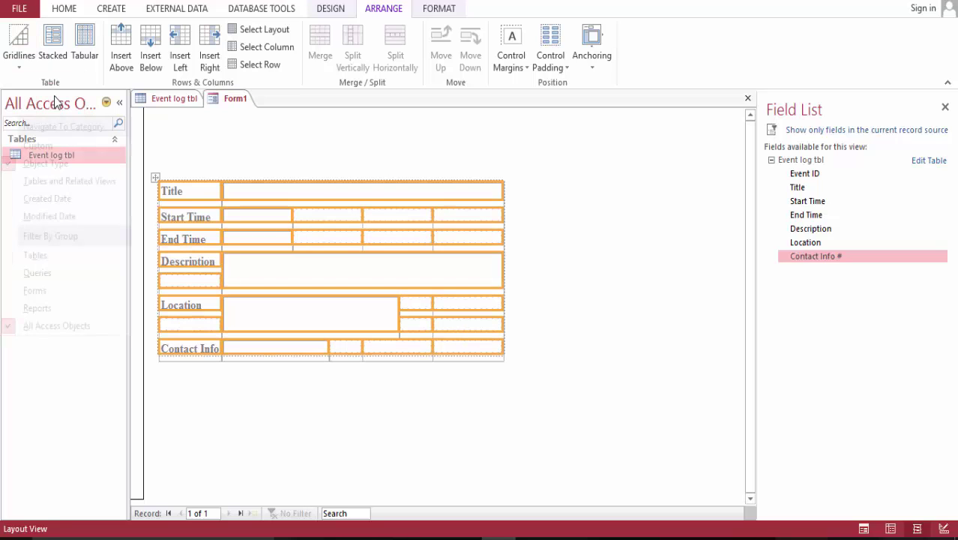
{"action": "left_click", "coordinate": [348, 158]}
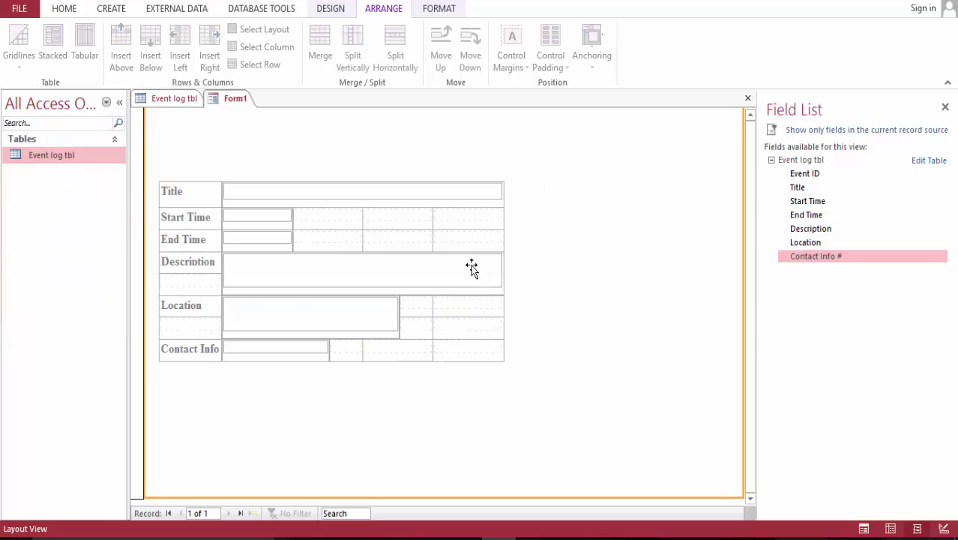
- Preview the gridlined form in Form View, then return to Layout View
{"action": "left_click", "coordinate": [341, 217]}
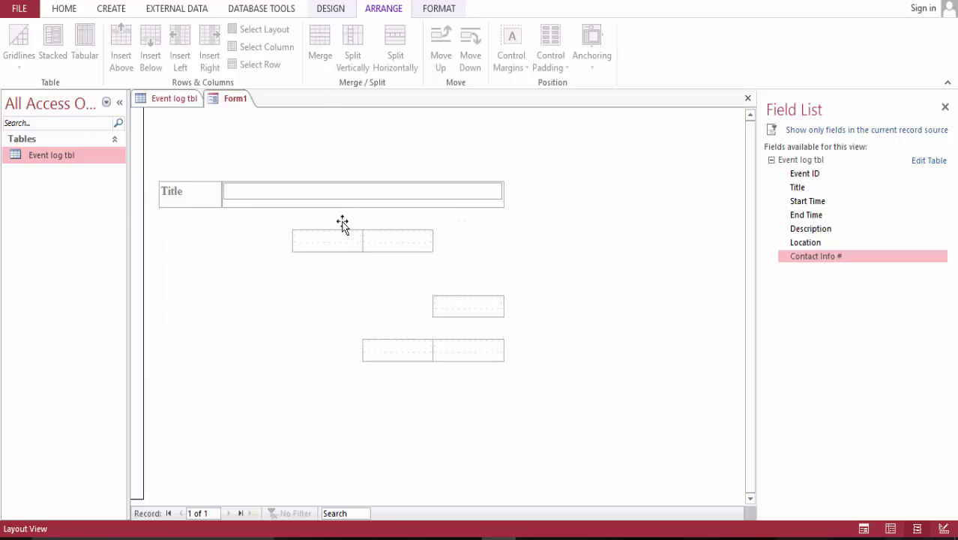
{"action": "left_click", "coordinate": [64, 9]}
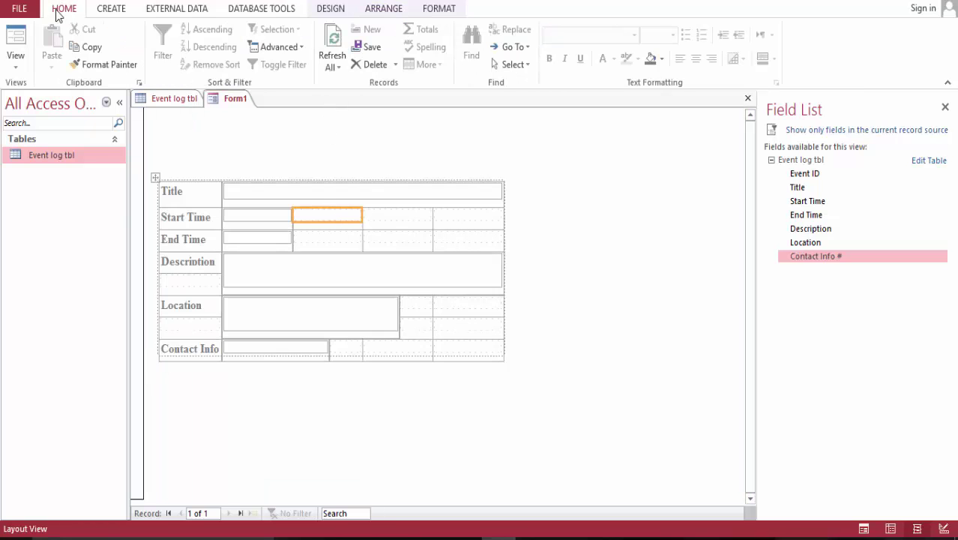
{"action": "left_click", "coordinate": [16, 37]}
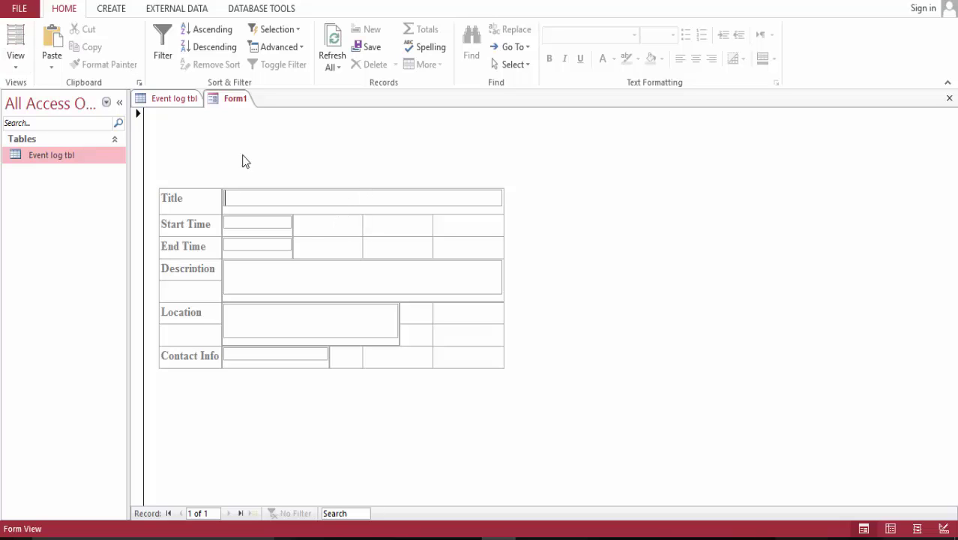
{"action": "left_click", "coordinate": [17, 39]}
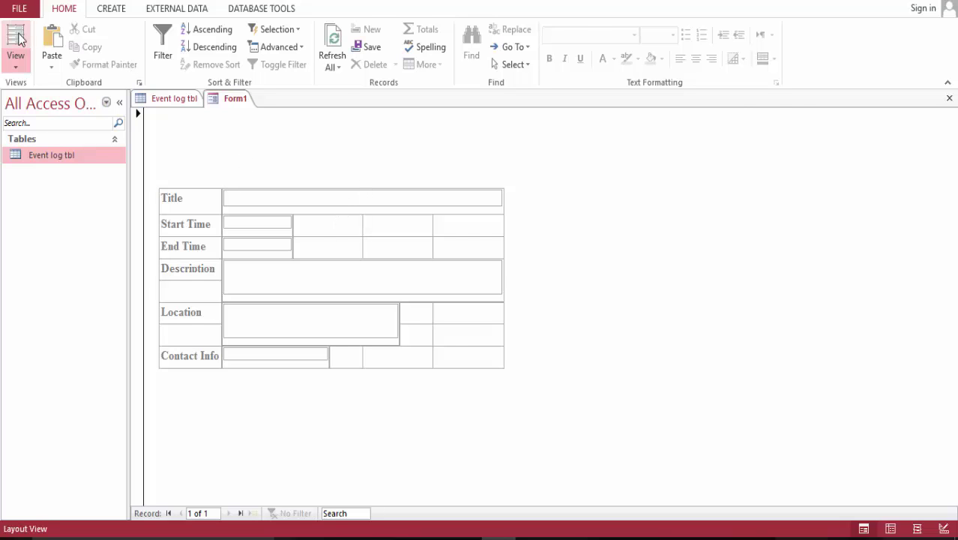
- Remove the gridlines from the six empty cells beside the Start Time and End Time text boxes
{"action": "left_click", "coordinate": [316, 226]}
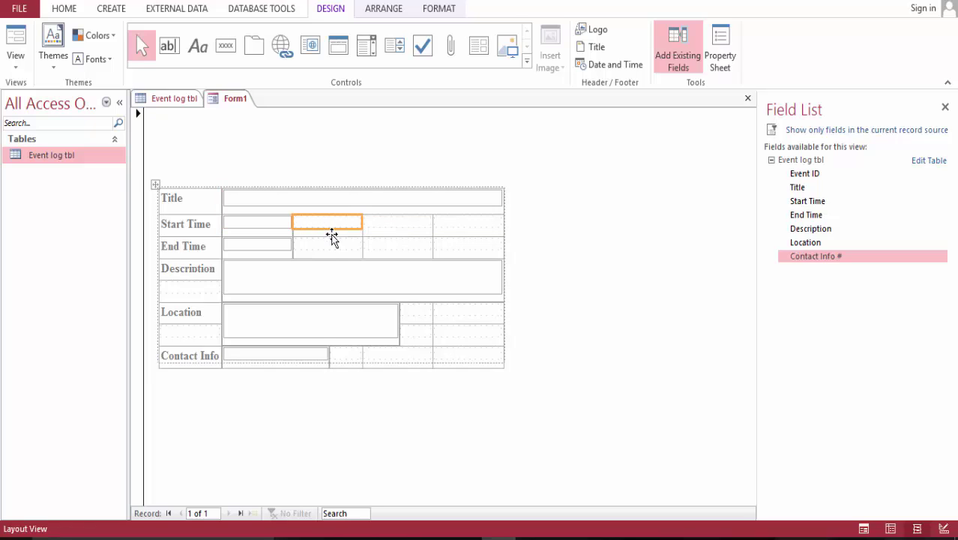
{"action": "left_click", "coordinate": [335, 247], "text": "ctrl"}
{"action": "left_click", "coordinate": [406, 222], "text": "ctrl"}
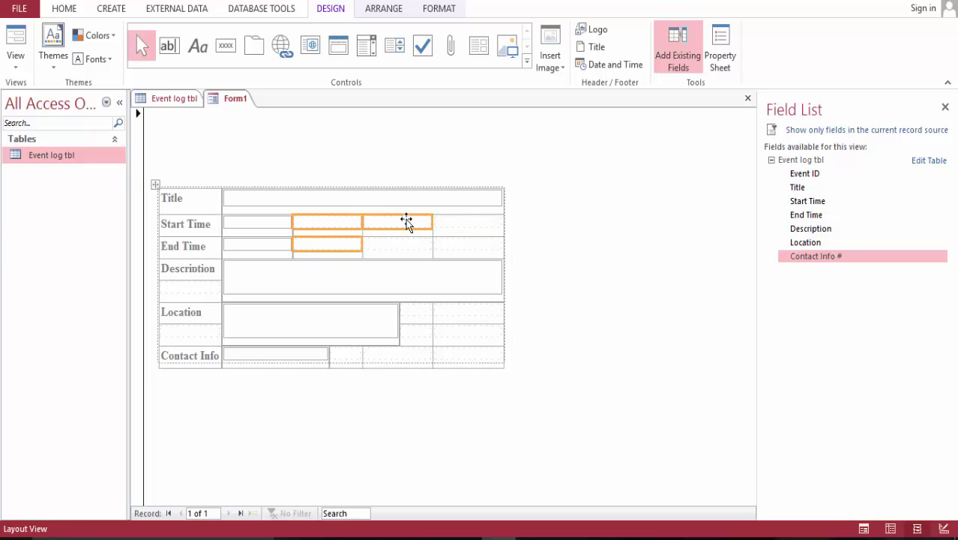
{"action": "left_click", "coordinate": [417, 246], "text": "ctrl"}
{"action": "left_click", "coordinate": [462, 225], "text": "ctrl"}
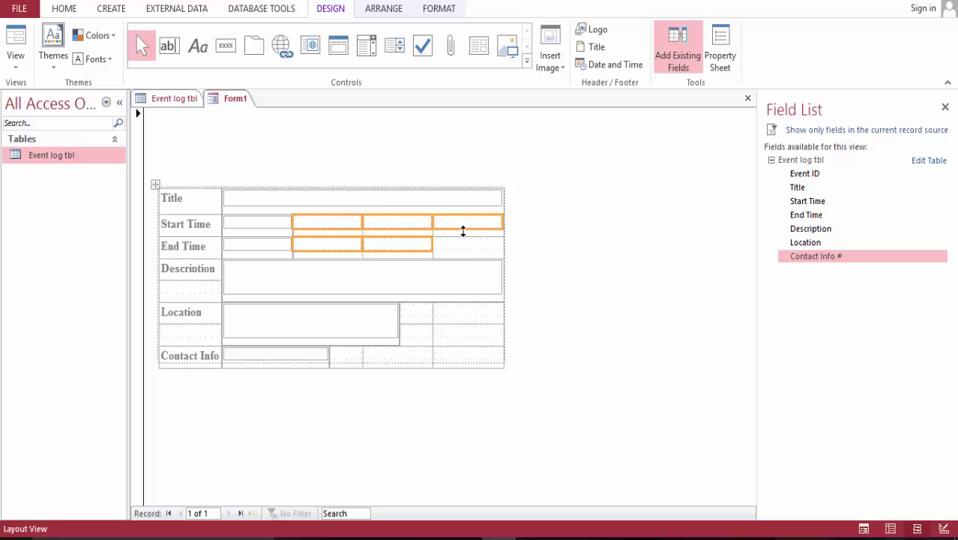
{"action": "left_click", "coordinate": [463, 245], "text": "ctrl"}
{"action": "left_click", "coordinate": [384, 9]}
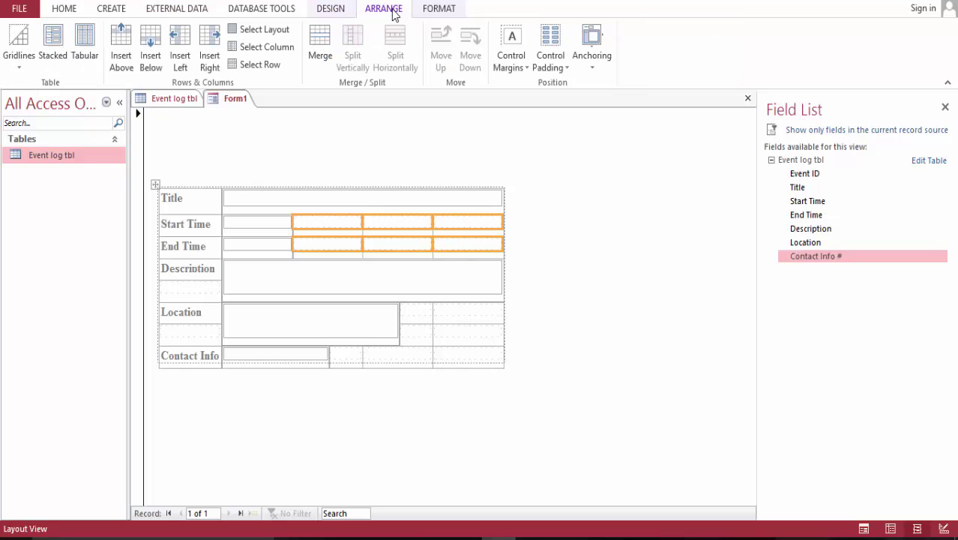
{"action": "left_click", "coordinate": [17, 64]}
{"action": "left_click", "coordinate": [67, 262]}
{"action": "left_click", "coordinate": [527, 348]}
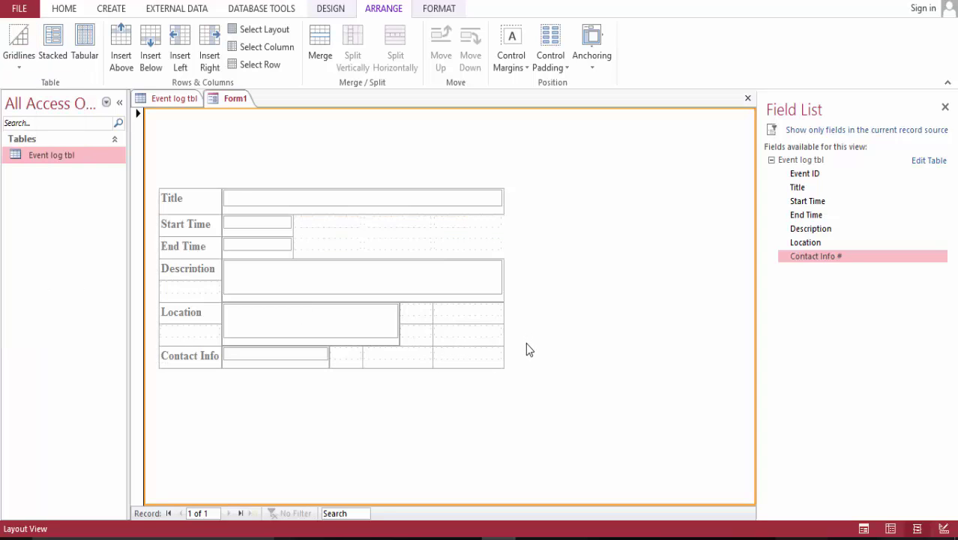
{"action": "left_click", "coordinate": [419, 314]}
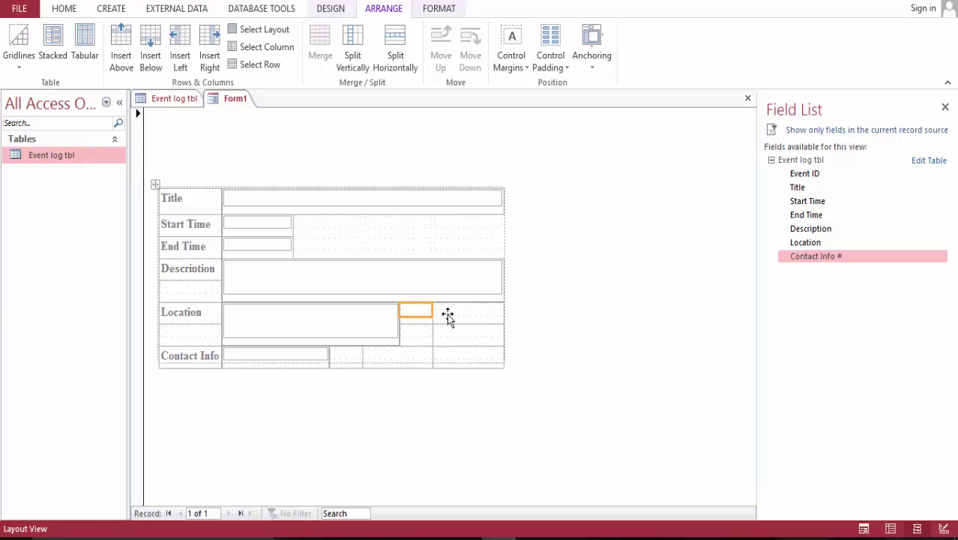
{"action": "left_click_drag", "start_coordinate": [462, 319], "coordinate": [356, 359]}
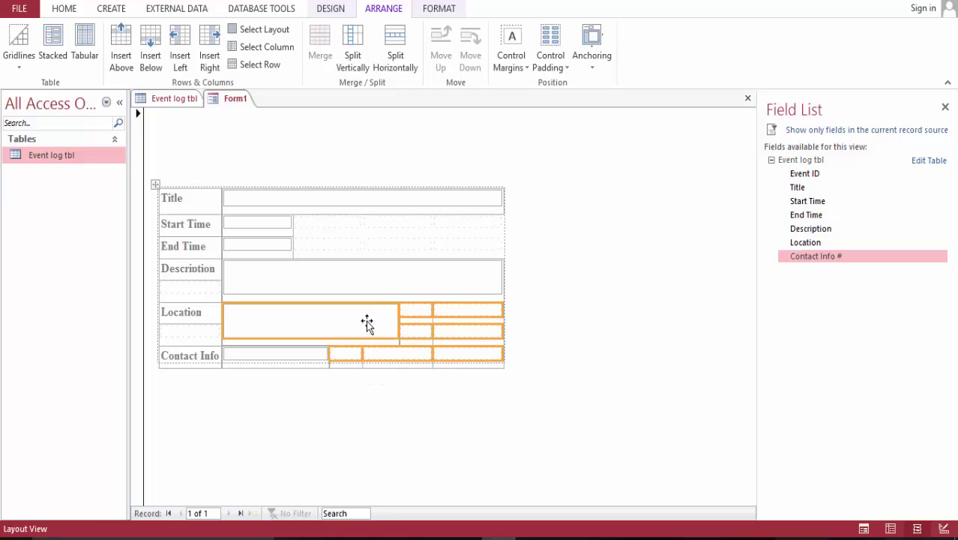
{"action": "left_click", "coordinate": [438, 300]}
- Remove the gridlines from the four empty cells beside the Location text box
{"action": "left_click", "coordinate": [421, 311]}
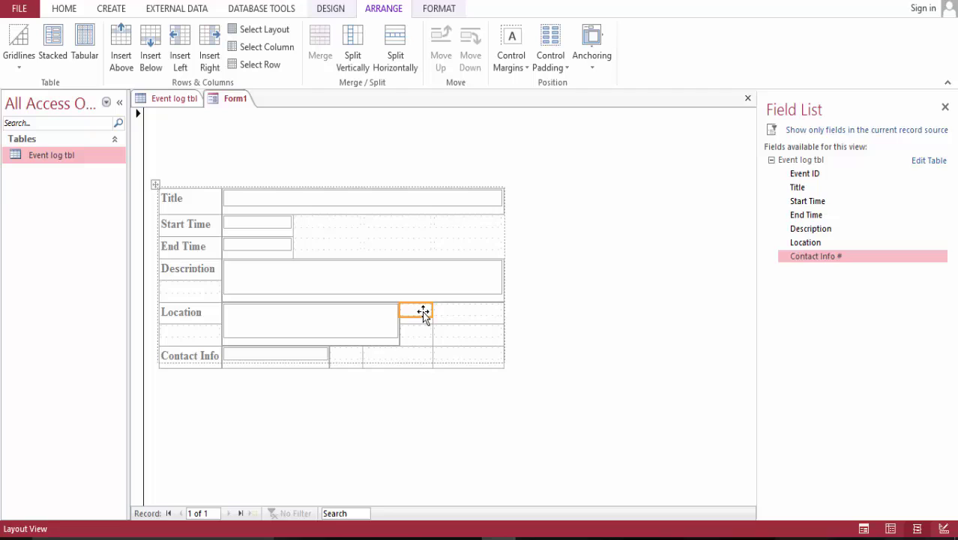
{"action": "left_click", "coordinate": [453, 313], "text": "ctrl"}
{"action": "left_click", "coordinate": [427, 334], "text": "ctrl"}
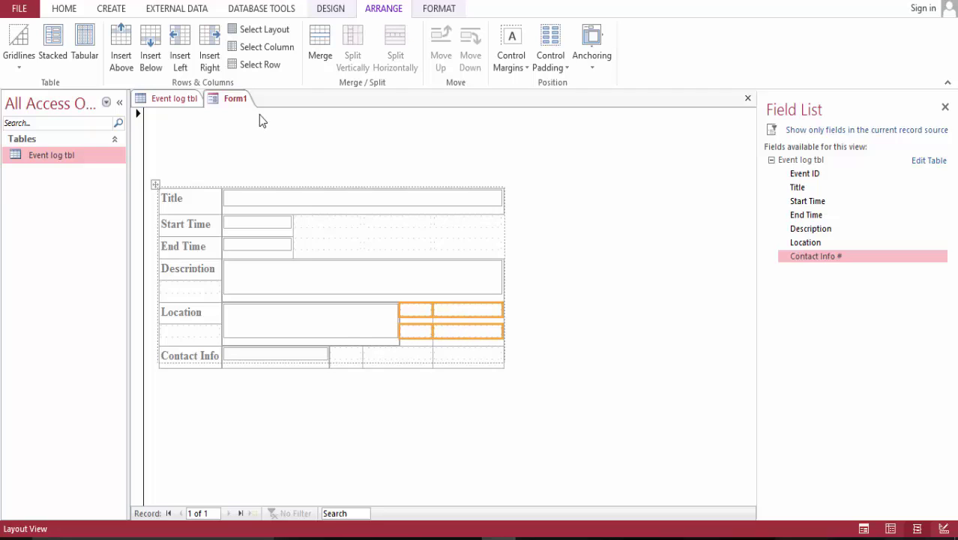
{"action": "left_click", "coordinate": [19, 45]}
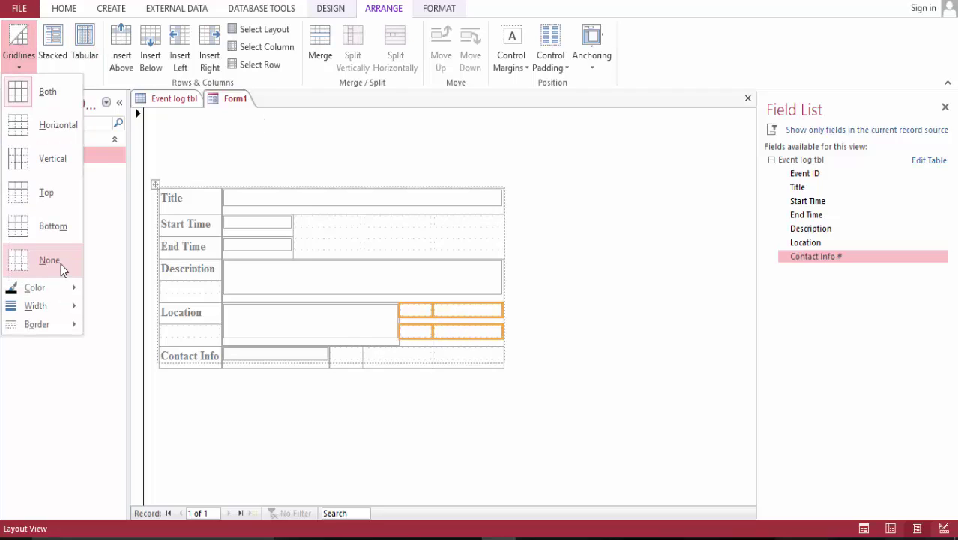
{"action": "left_click", "coordinate": [60, 263]}
- Remove the gridlines from the three empty cells beside the Contact Info text box
{"action": "left_click", "coordinate": [354, 358]}
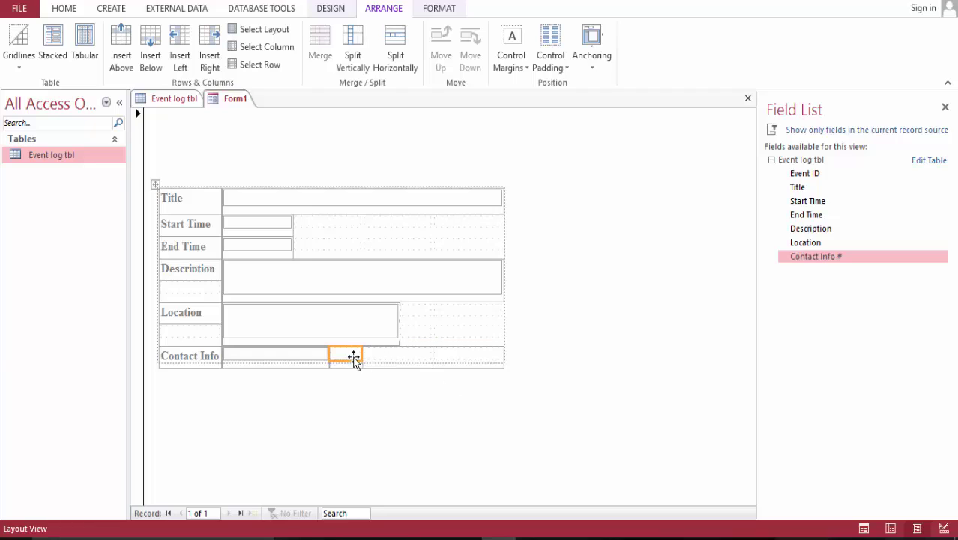
{"action": "left_click", "coordinate": [444, 356], "text": "ctrl"}
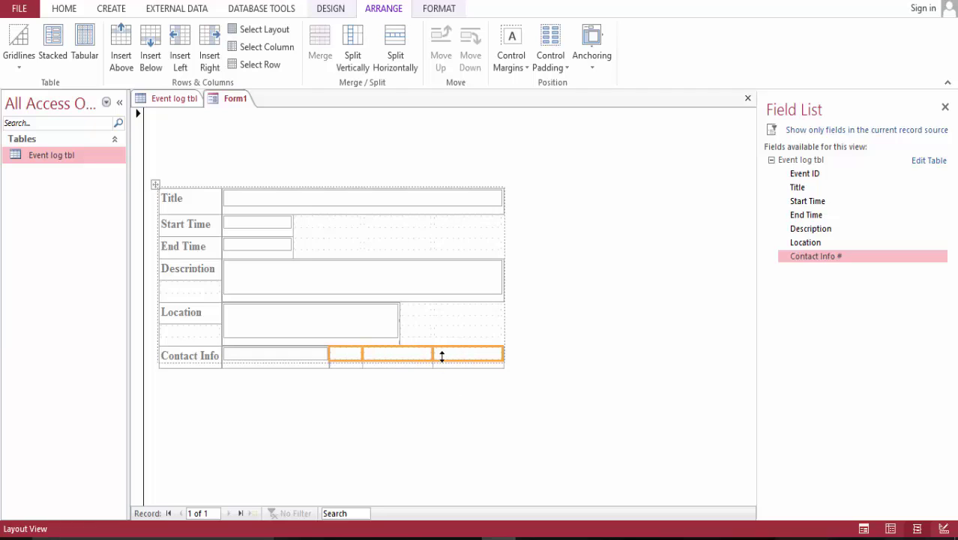
{"action": "left_click", "coordinate": [23, 35]}
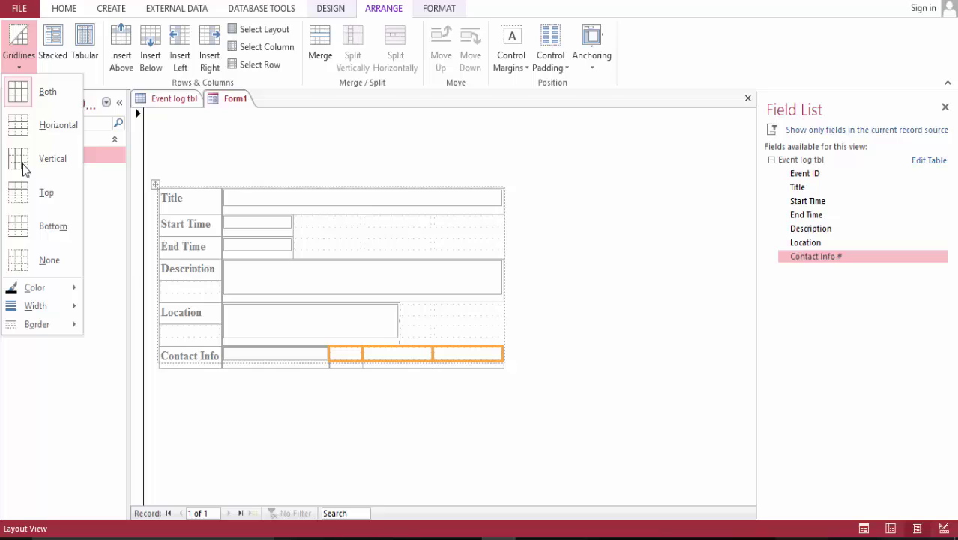
{"action": "right_click", "coordinate": [51, 260]}
{"action": "key", "text": "Escape"}
{"action": "key", "text": "Escape"}
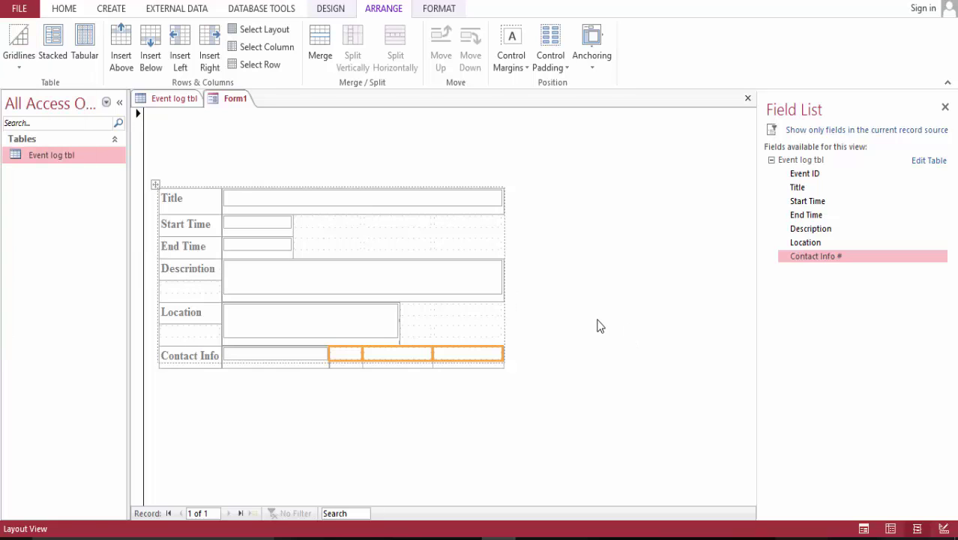
{"action": "left_click", "coordinate": [16, 34]}
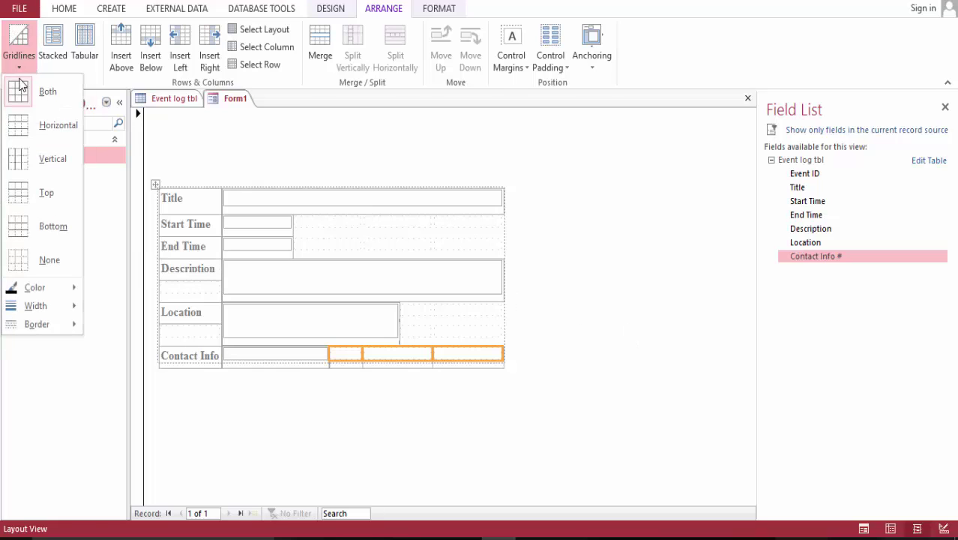
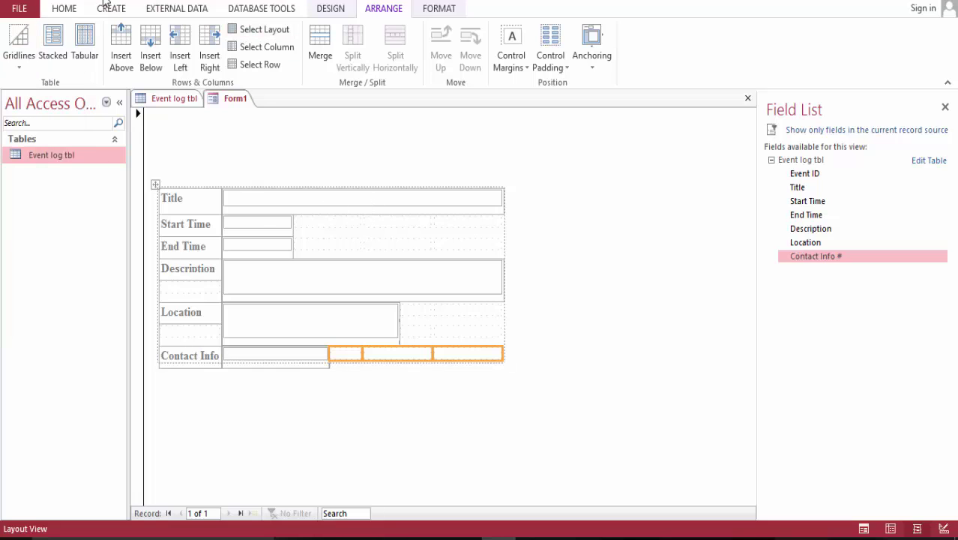
- Check the form's remaining gridlines in Form View and go back to Layout View
{"action": "left_click", "coordinate": [63, 10]}
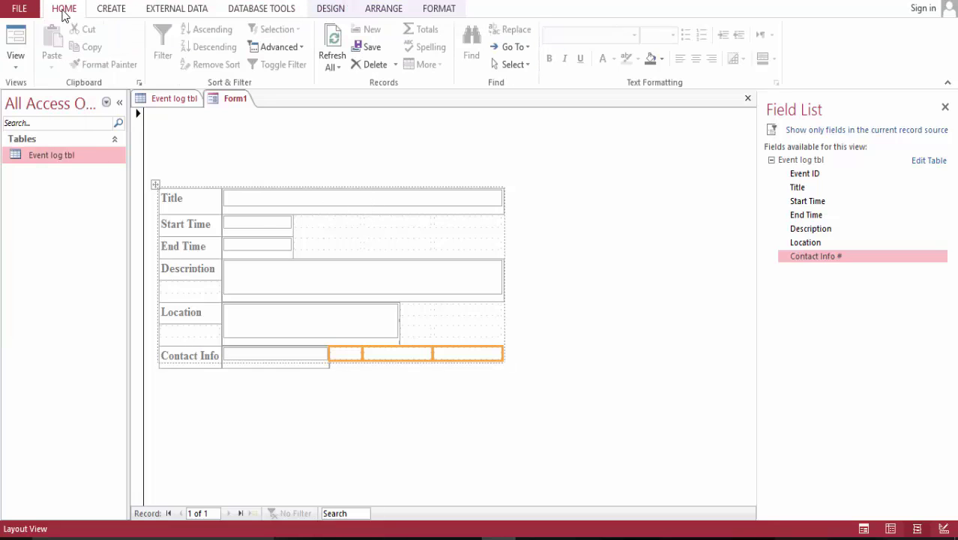
{"action": "left_click", "coordinate": [16, 38]}
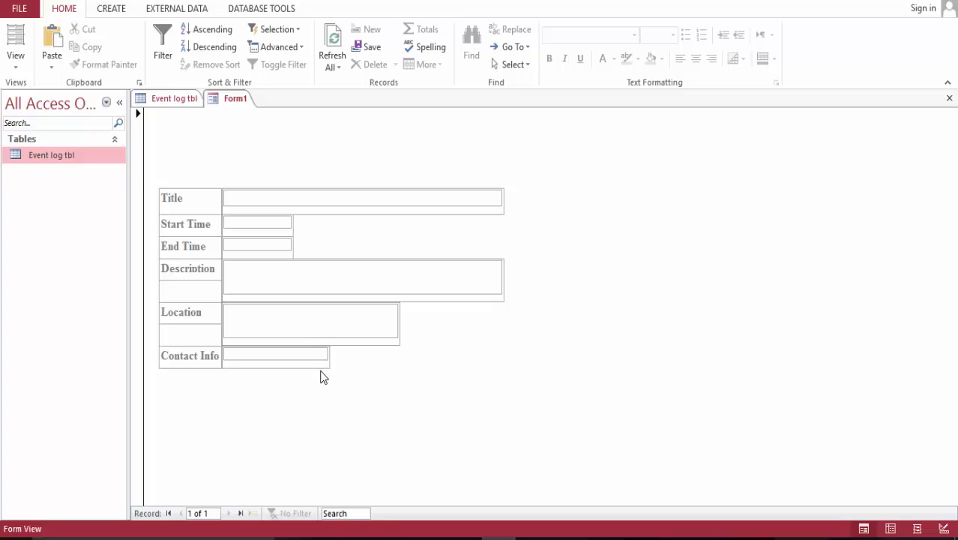
{"action": "left_click", "coordinate": [15, 34]}
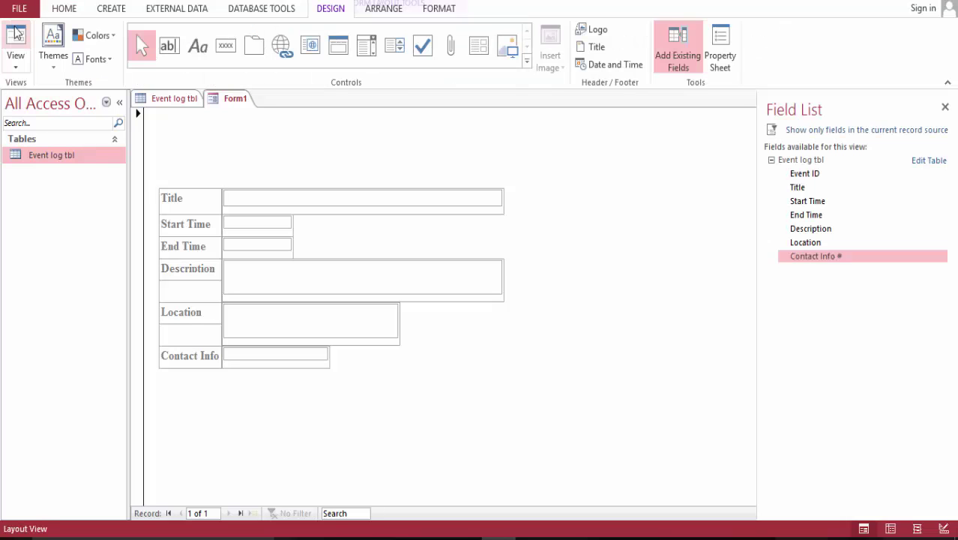
- Set the shape outline of all text boxes from Title through Contact Info, including the empty cells beside them, to Transparent
{"action": "left_click", "coordinate": [274, 229], "text": "shift"}
{"action": "left_click", "coordinate": [276, 245], "text": "shift"}
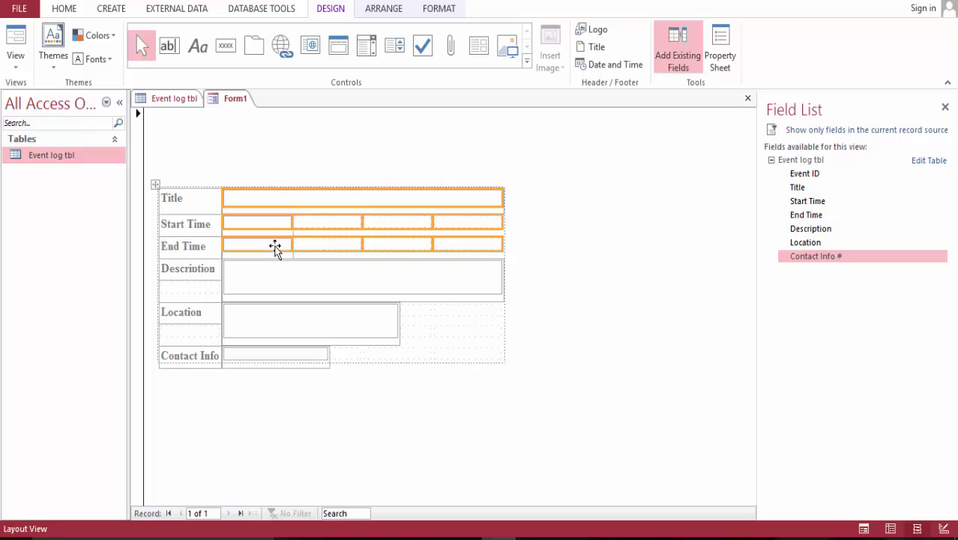
{"action": "left_click", "coordinate": [278, 267], "text": "shift"}
{"action": "left_click", "coordinate": [278, 315], "text": "shift"}
{"action": "left_click", "coordinate": [278, 353], "text": "shift"}
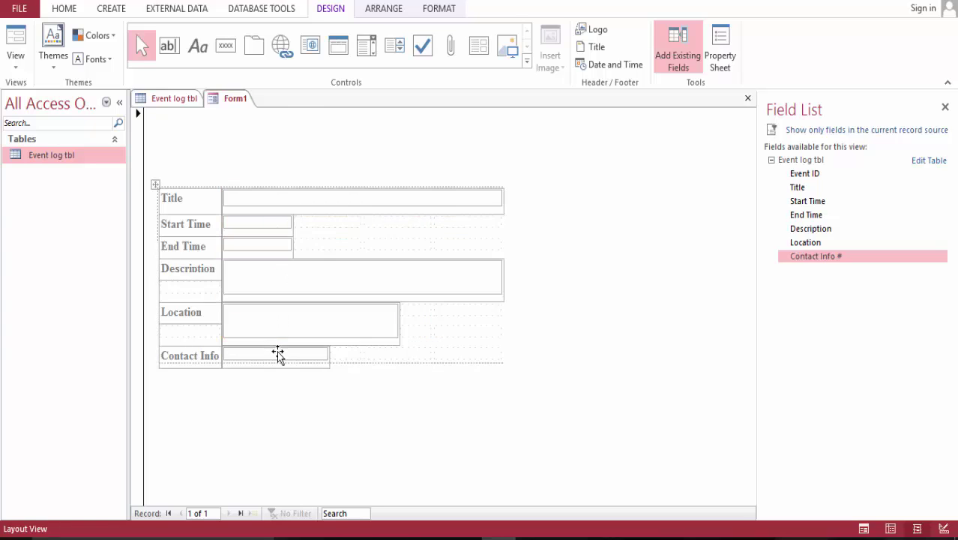
{"action": "left_click", "coordinate": [431, 9]}
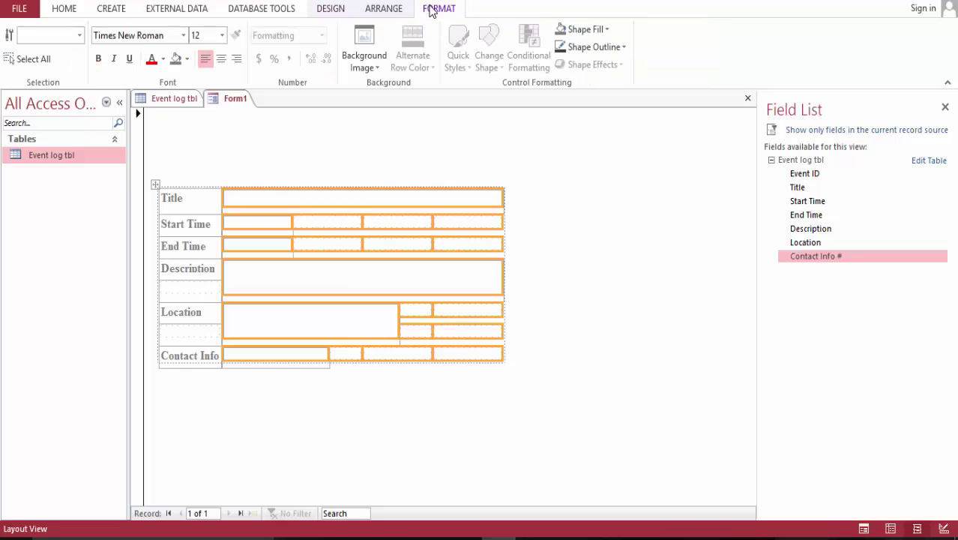
{"action": "left_click", "coordinate": [624, 47]}
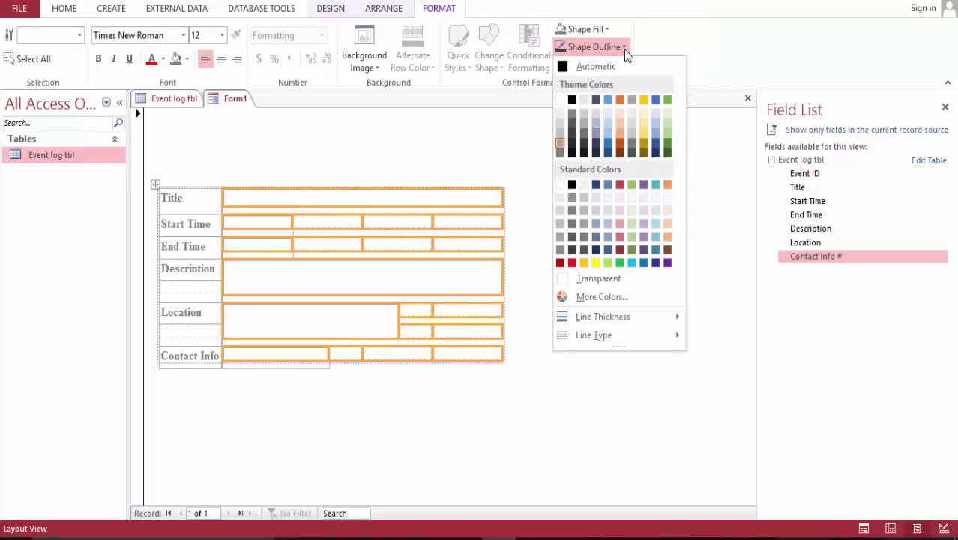
{"action": "left_click", "coordinate": [616, 279]}
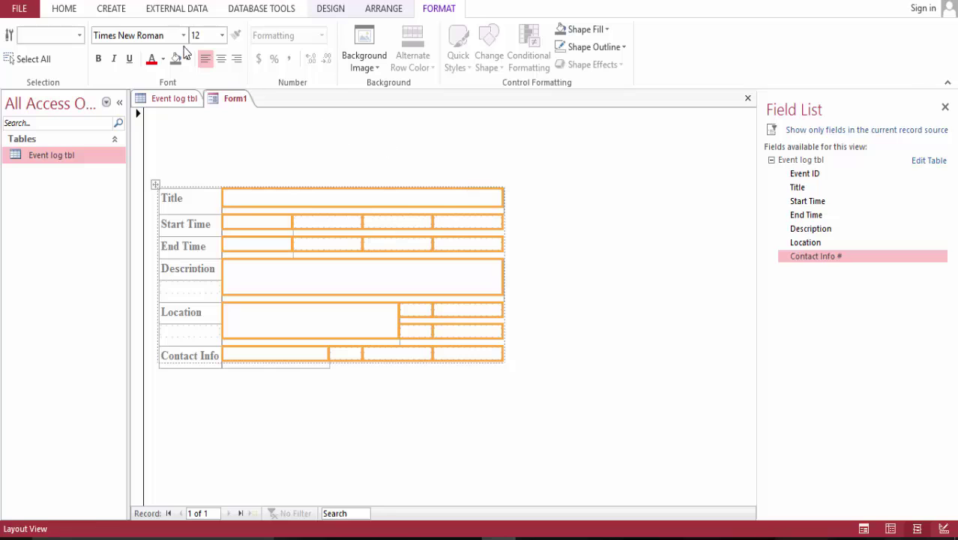
- Check the text box outlines in Form View and return to Layout View
{"action": "left_click", "coordinate": [65, 10]}
{"action": "left_click", "coordinate": [15, 41]}
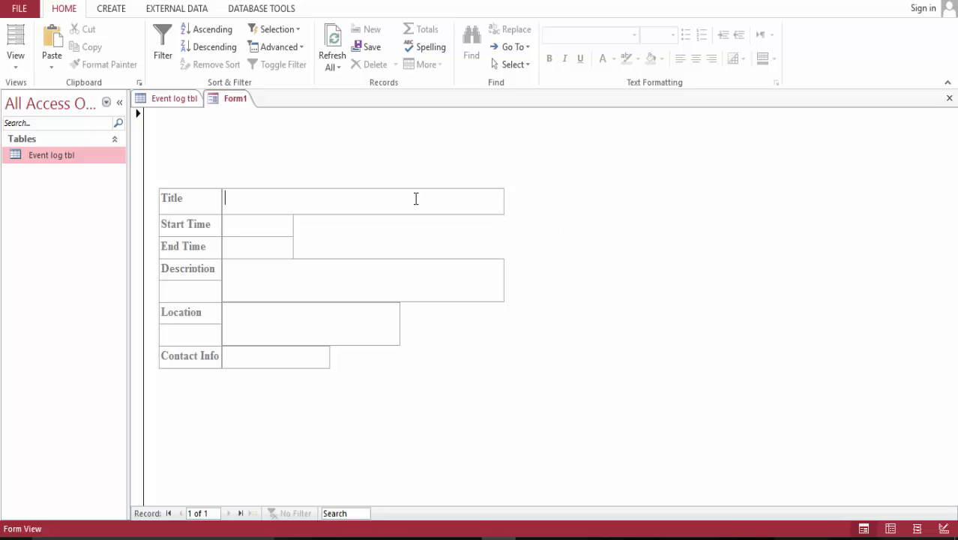
{"action": "left_click", "coordinate": [15, 37]}
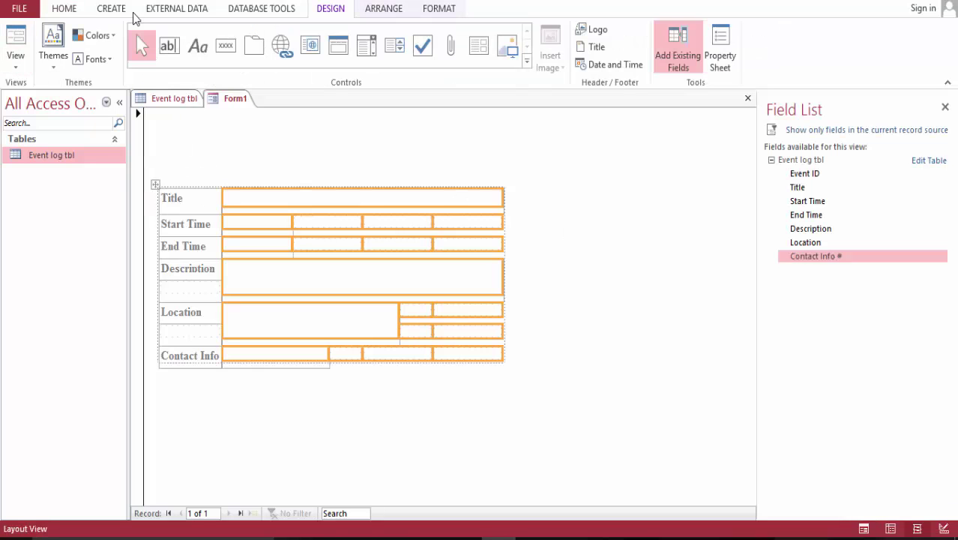
- Apply both horizontal and vertical gridlines to the selected text boxes and the empty cells beside them
{"action": "left_click", "coordinate": [442, 8]}
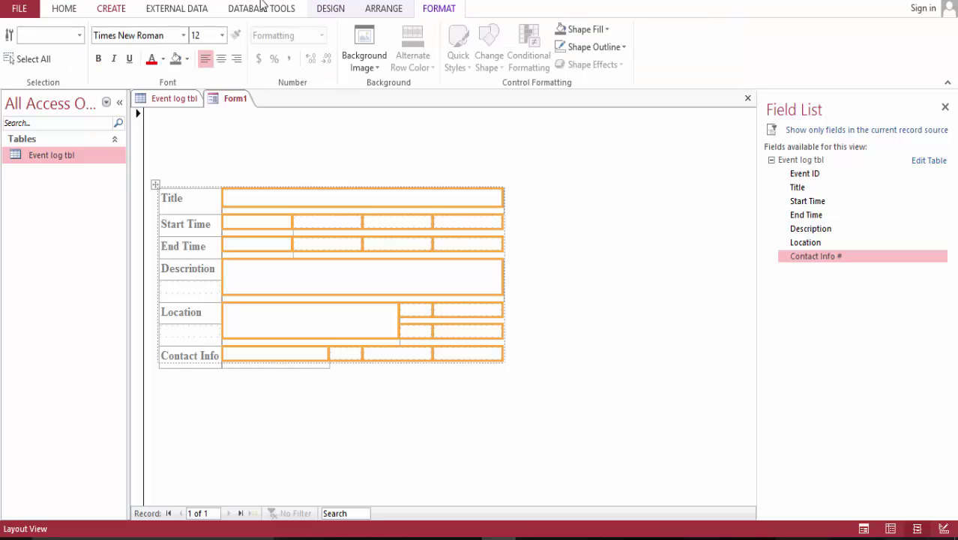
{"action": "left_click", "coordinate": [393, 9]}
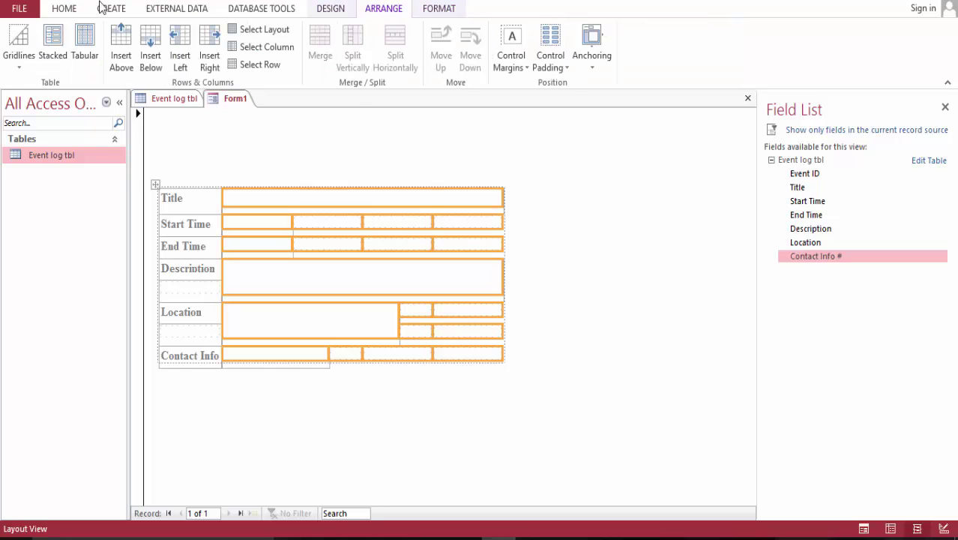
{"action": "left_click", "coordinate": [19, 63]}
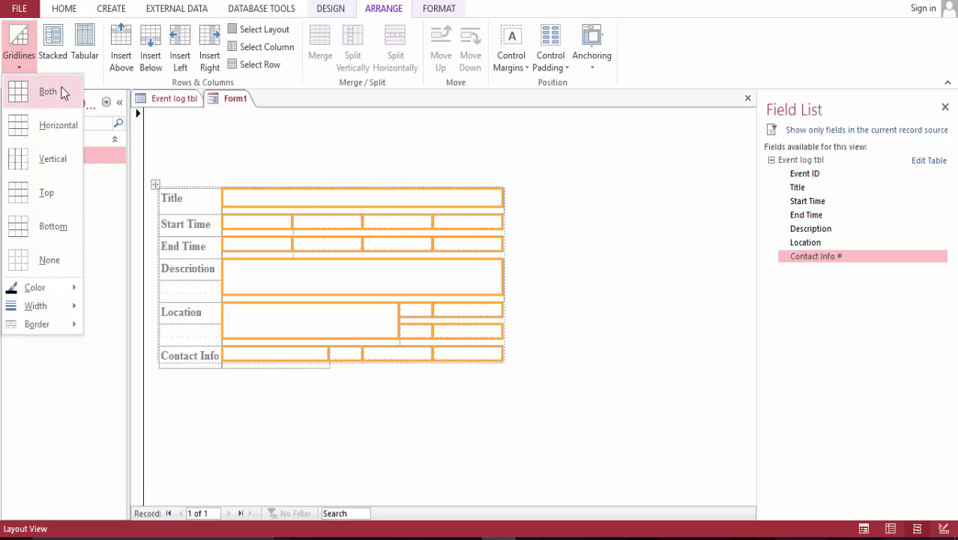
{"action": "left_click", "coordinate": [62, 89]}
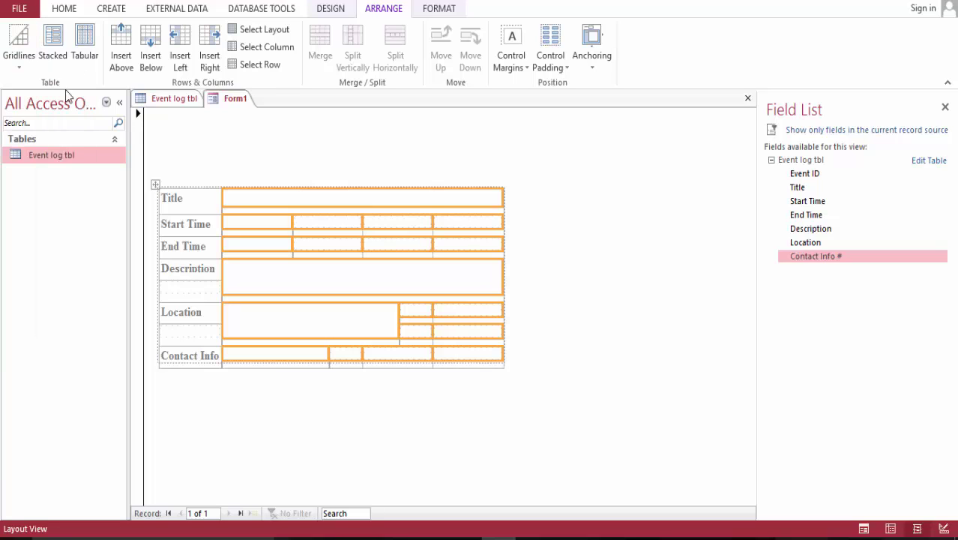
{"action": "left_click", "coordinate": [66, 8]}
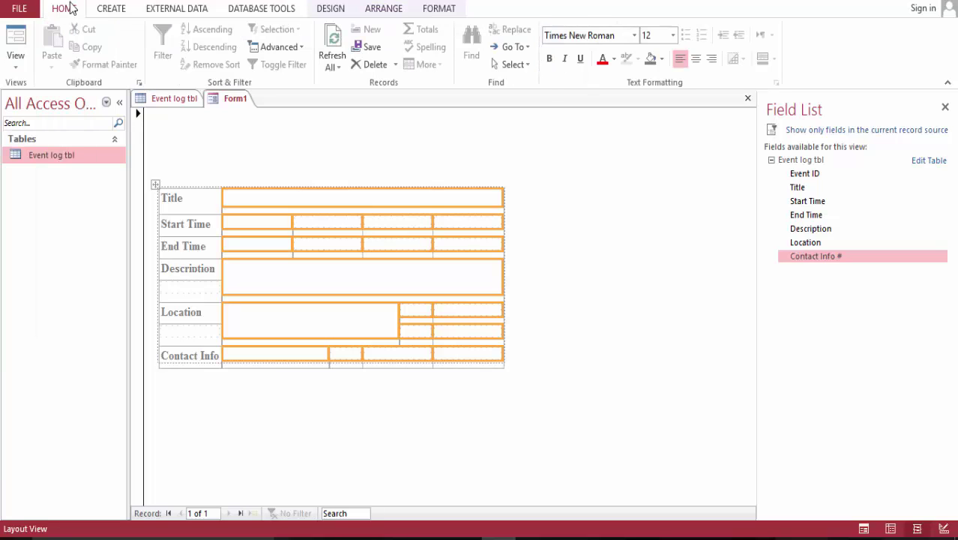
- Check the gridlines in Form View, undo the gridline and transparent-outline changes to the text boxes, and return to Form View
{"action": "left_click", "coordinate": [10, 42]}
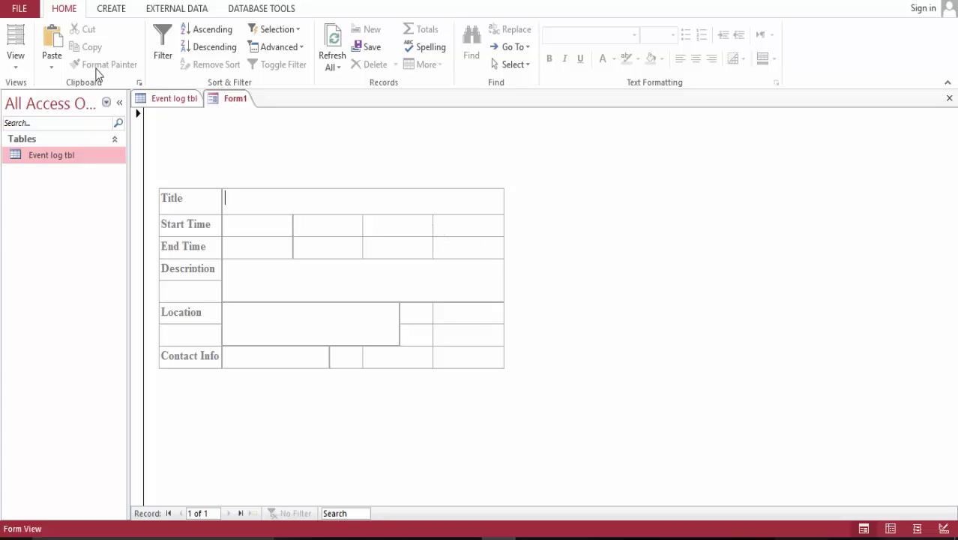
{"action": "left_click", "coordinate": [18, 38]}
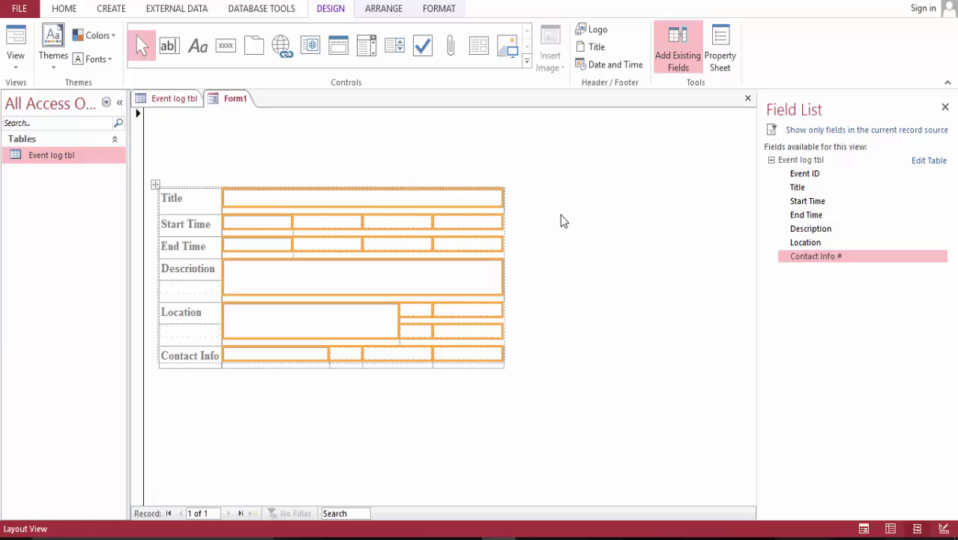
{"action": "key", "text": "ctrl+z"}
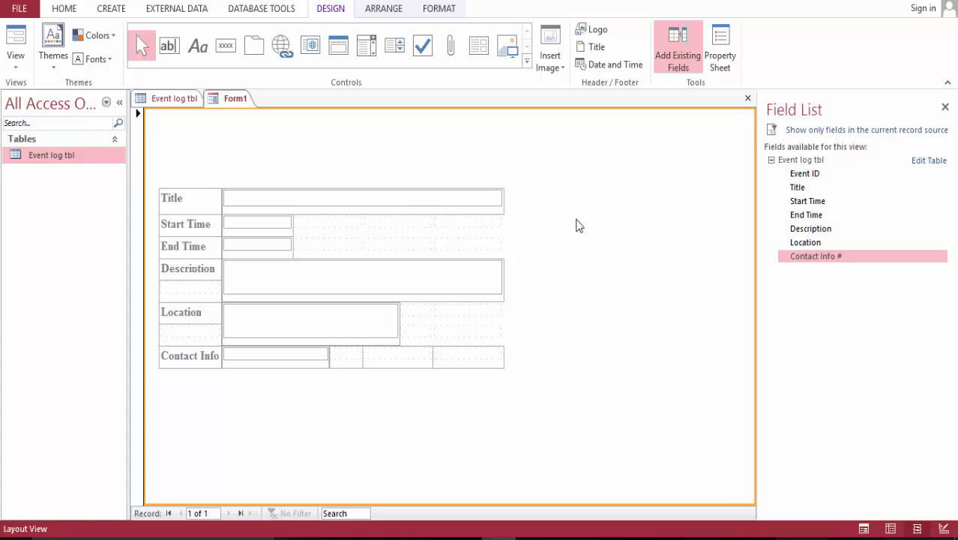
{"action": "left_click", "coordinate": [15, 41]}
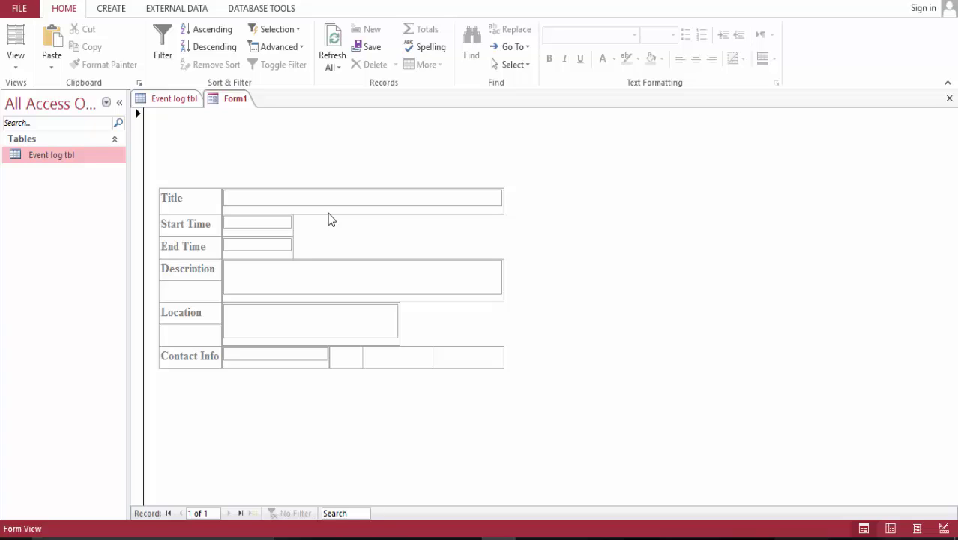
{"action": "type", "text": "HOm"}
{"action": "key", "text": "BackSpace"}
{"action": "key", "text": "BackSpace"}
{"action": "type", "text": "om"}
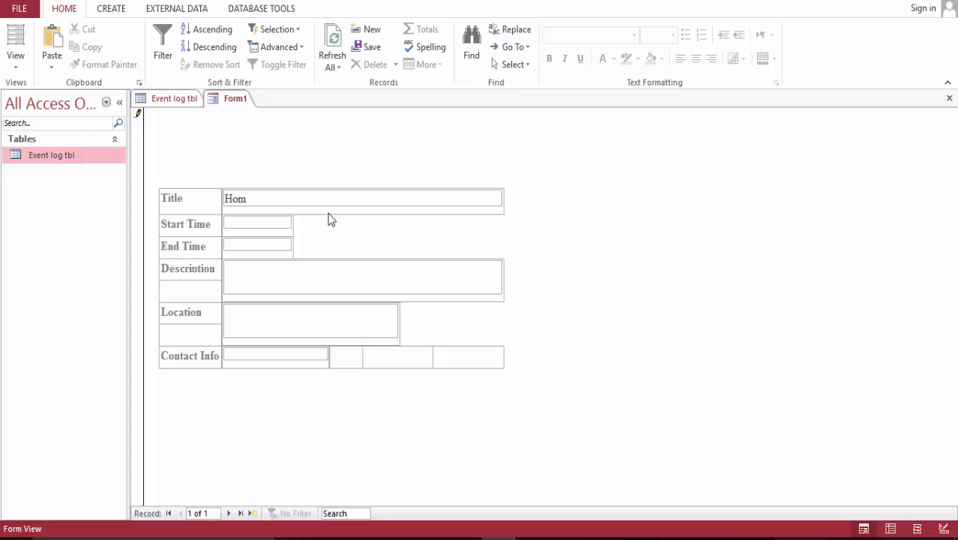
{"action": "key", "text": "BackSpace"}
{"action": "key", "text": "BackSpace"}
{"action": "key", "text": "BackSpace"}
- Enter "Filasco Design Studio" as the start of the event's title
{"action": "type", "text": "Filasco Design Studios"}
{"action": "key", "text": "BackSpace"}
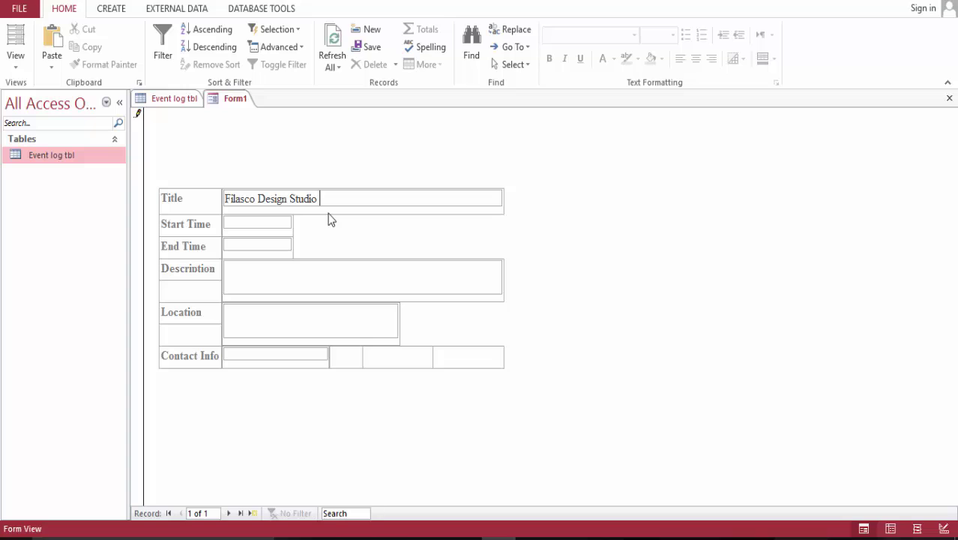
{"action": "type", "text": "1 year Celebr"}
{"action": "key", "text": "BackSpace"}
{"action": "key", "text": "BackSpace"}
{"action": "key", "text": "BackSpace"}
{"action": "key", "text": "BackSpace"}
{"action": "key", "text": "BackSpace"}
{"action": "key", "text": "BackSpace"}
{"action": "key", "text": "BackSpace"}
{"action": "key", "text": "BackSpace"}
{"action": "key", "text": "BackSpace"}
{"action": "key", "text": "BackSpace"}
{"action": "key", "text": "BackSpace"}
{"action": "key", "text": "BackSpace"}
{"action": "key", "text": "BackSpace"}
{"action": "key", "text": "BackSpace"}
- Complete the event's title by adding "Economic Summit 2018" after the company name
{"action": "type", "text": "Economic Summ"}
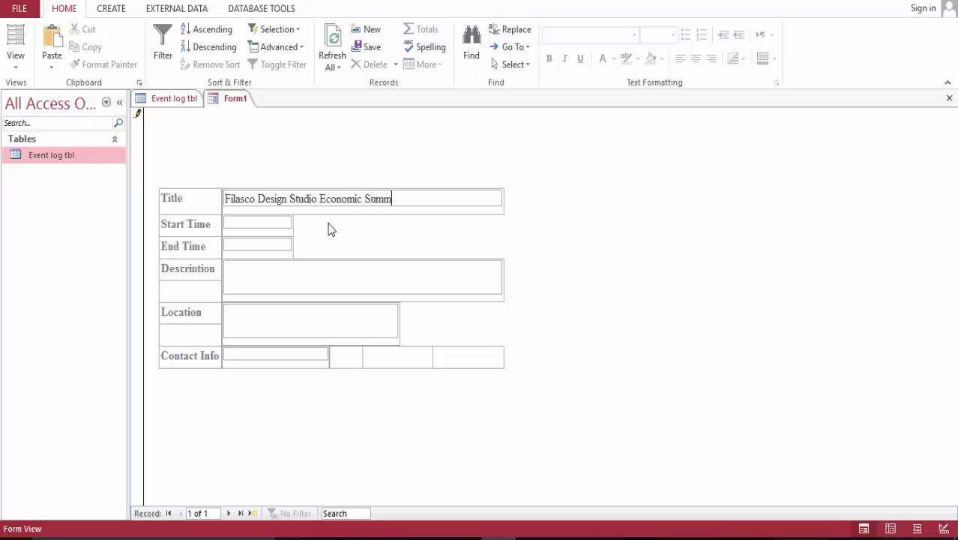
{"action": "type", "text": "it"}
{"action": "key", "text": "Num_Lock"}
{"action": "type", "text": "2018"}
- Set the event's Start Time to July 21, 2017 with the date picker, and move to the End Time field
{"action": "left_click", "coordinate": [269, 220]}
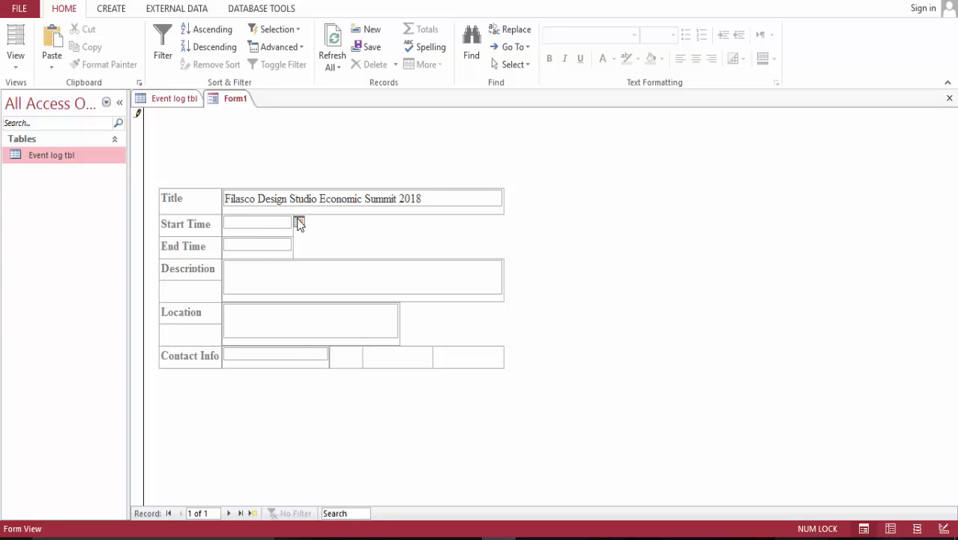
{"action": "left_click", "coordinate": [298, 222]}
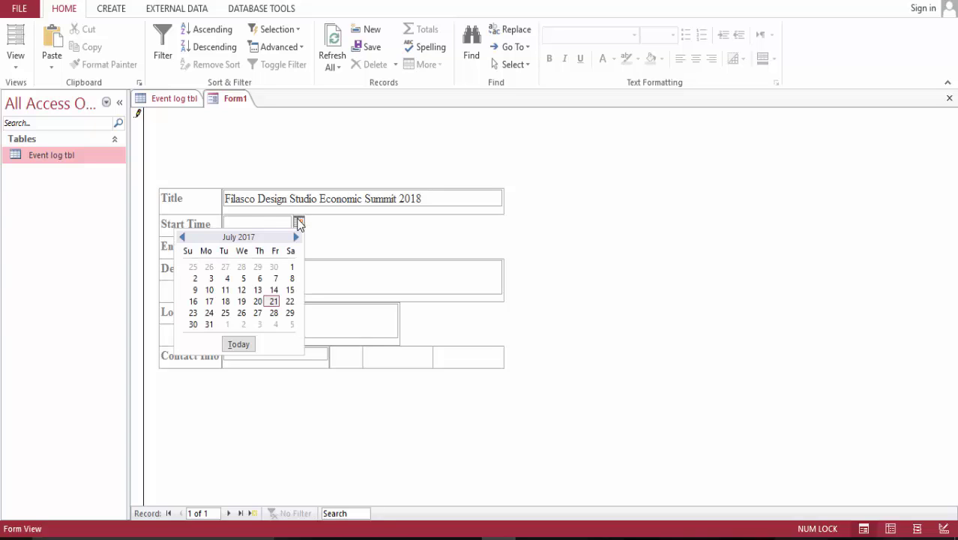
{"action": "left_click", "coordinate": [273, 302]}
{"action": "left_click", "coordinate": [290, 252]}
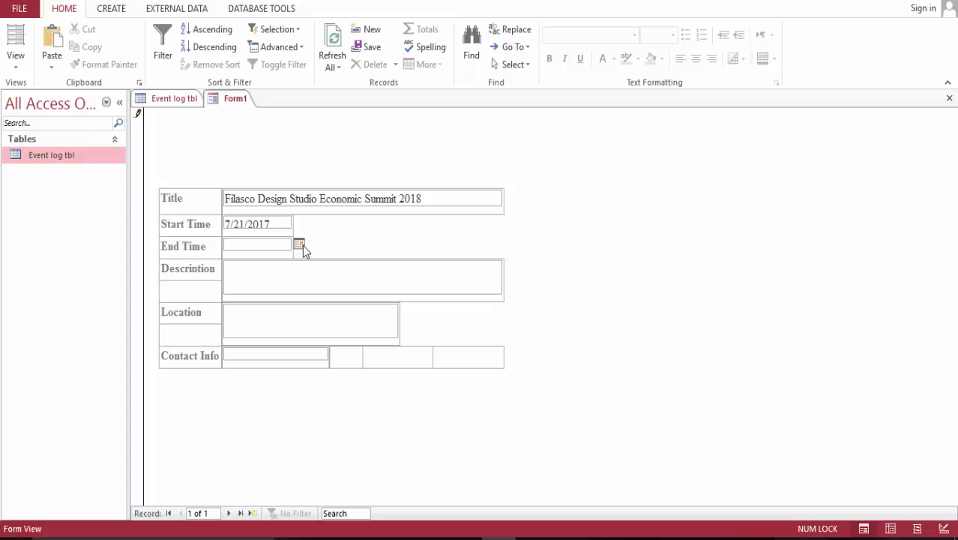
- Return the form to Layout View and save it as "Event Log Form"
{"action": "left_click", "coordinate": [12, 43]}
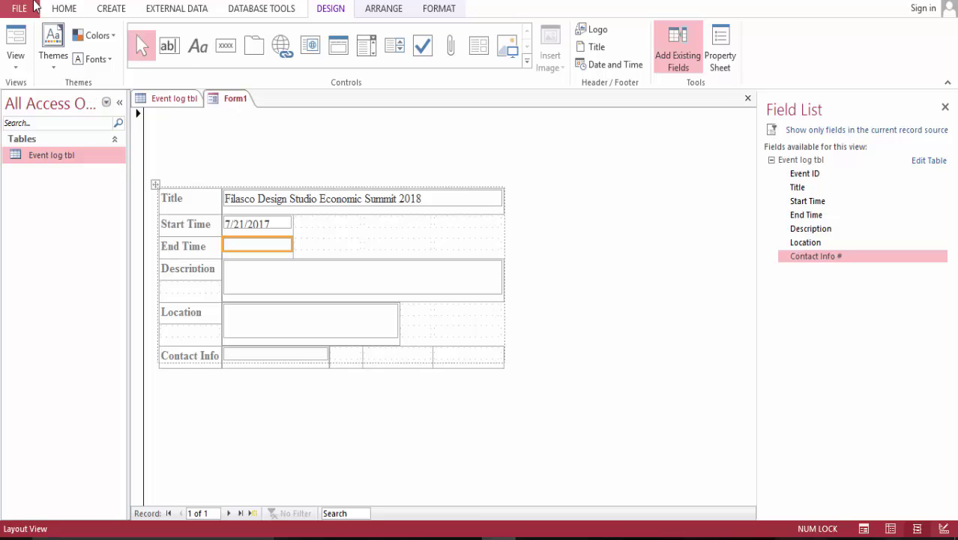
{"action": "right_click", "coordinate": [241, 108]}
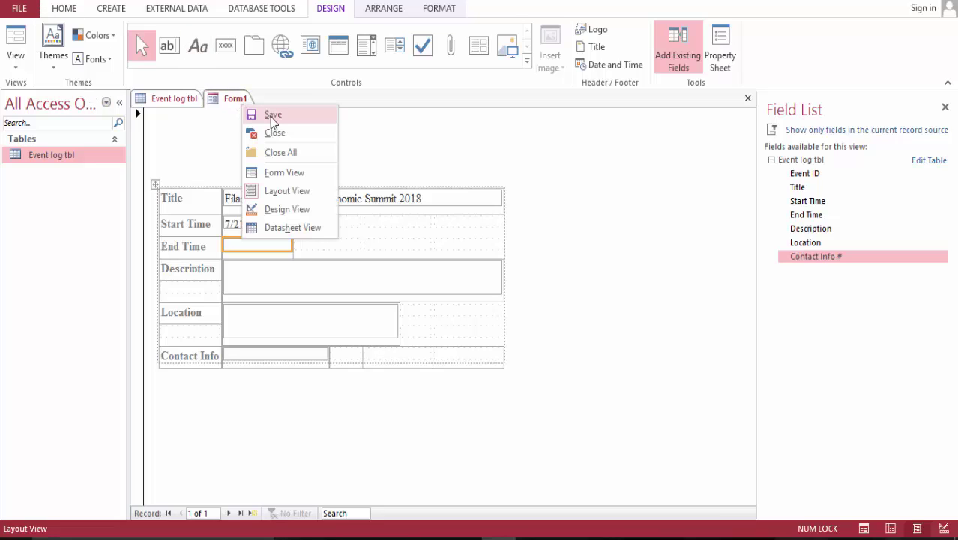
{"action": "left_click", "coordinate": [280, 117]}
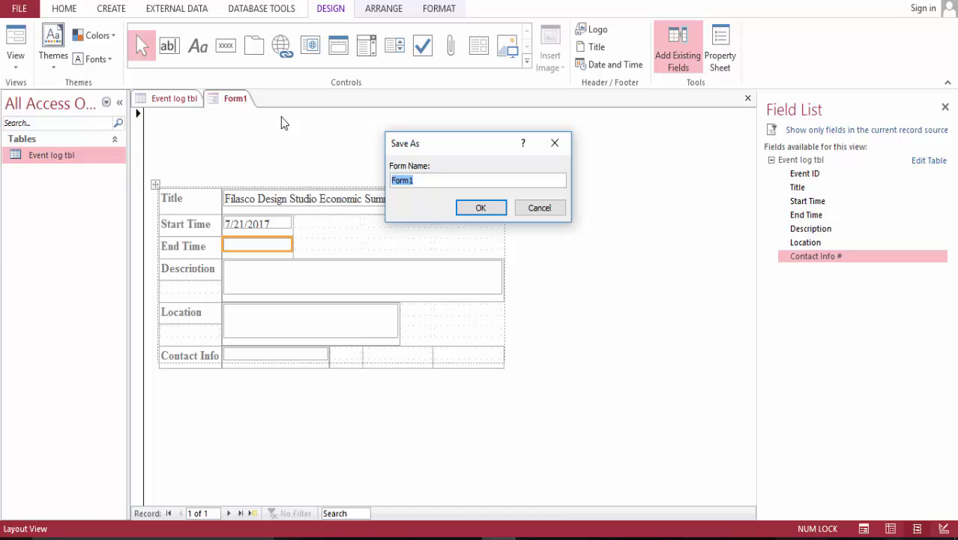
{"action": "type", "text": "Event  Log Form"}
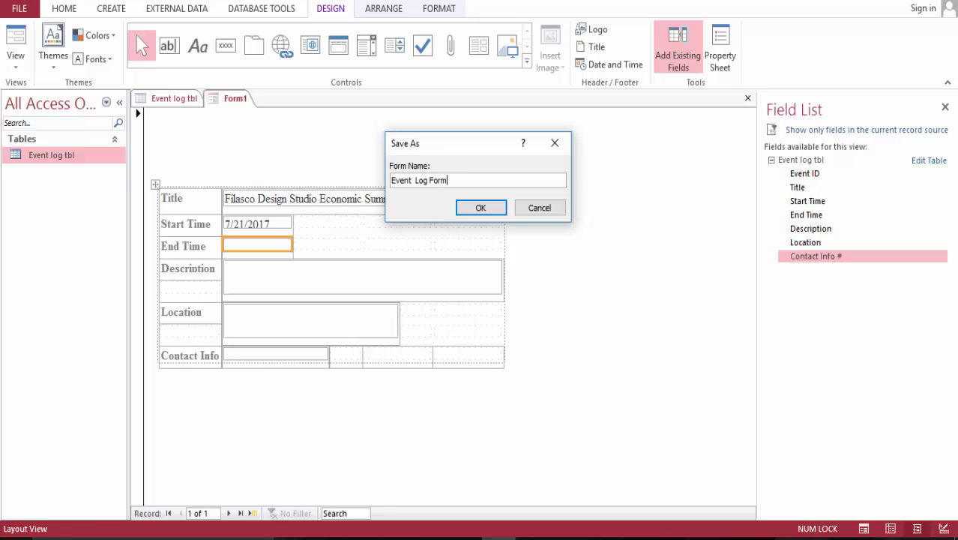
{"action": "key", "text": "Return"}
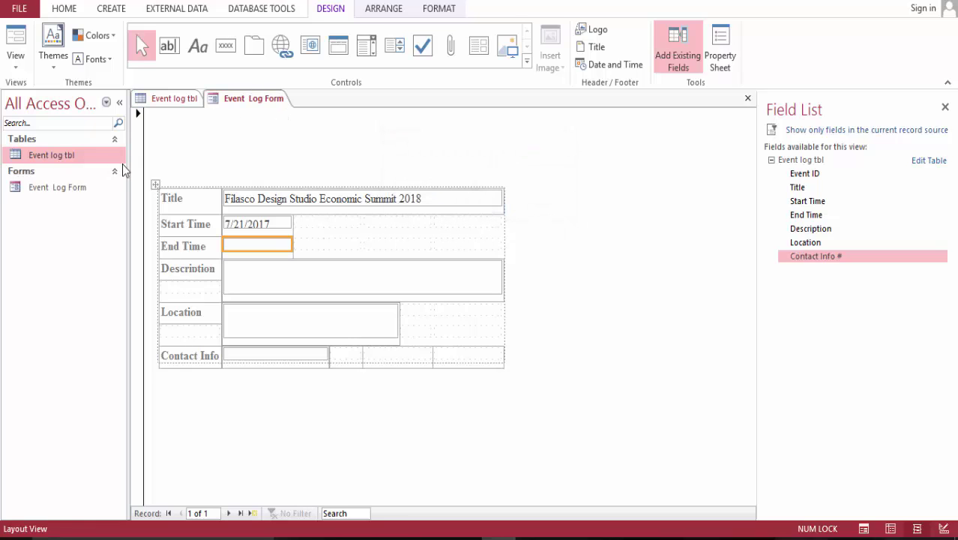
- Open the Event log tbl table in Design View as read-only
{"action": "left_click", "coordinate": [174, 99]}
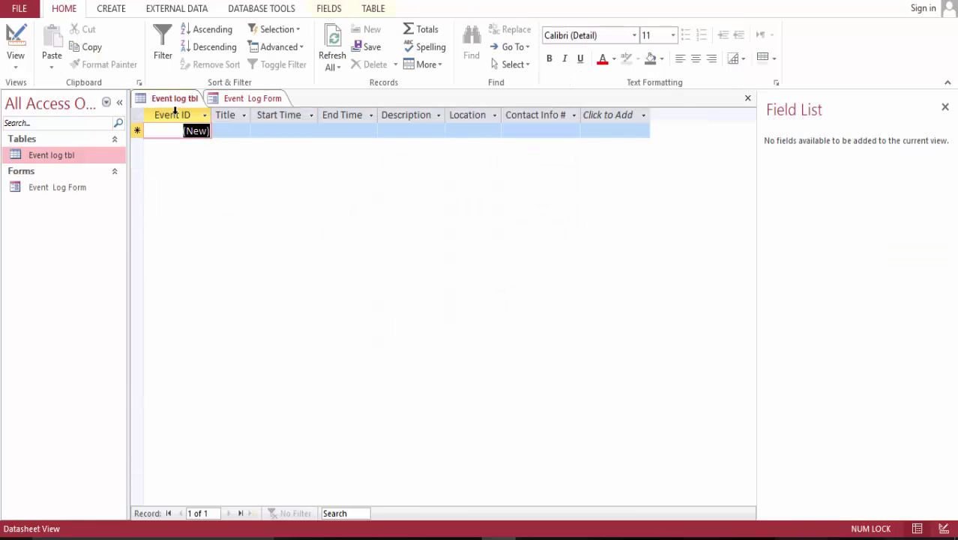
{"action": "left_click", "coordinate": [16, 38]}
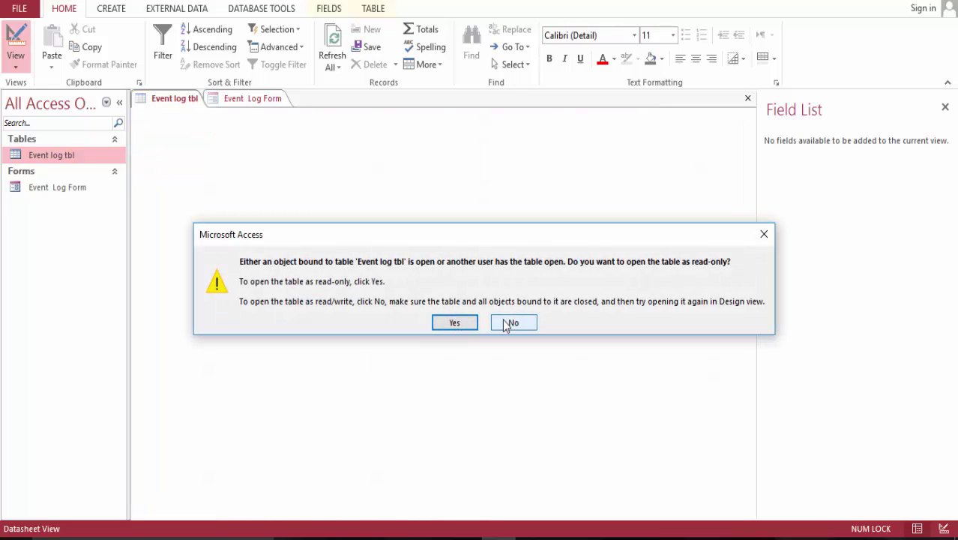
{"action": "left_click", "coordinate": [456, 323]}
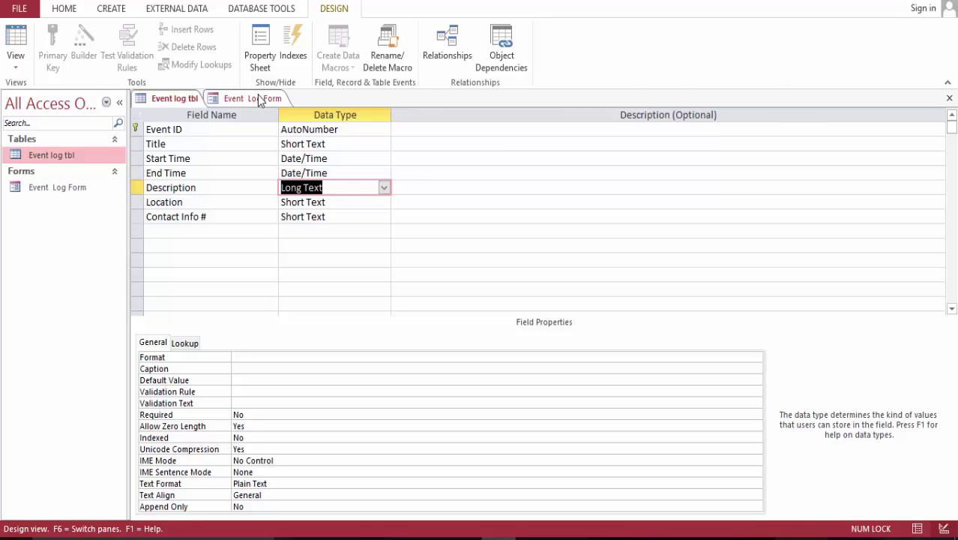
{"action": "right_click", "coordinate": [258, 101]}
{"action": "left_click", "coordinate": [303, 139]}
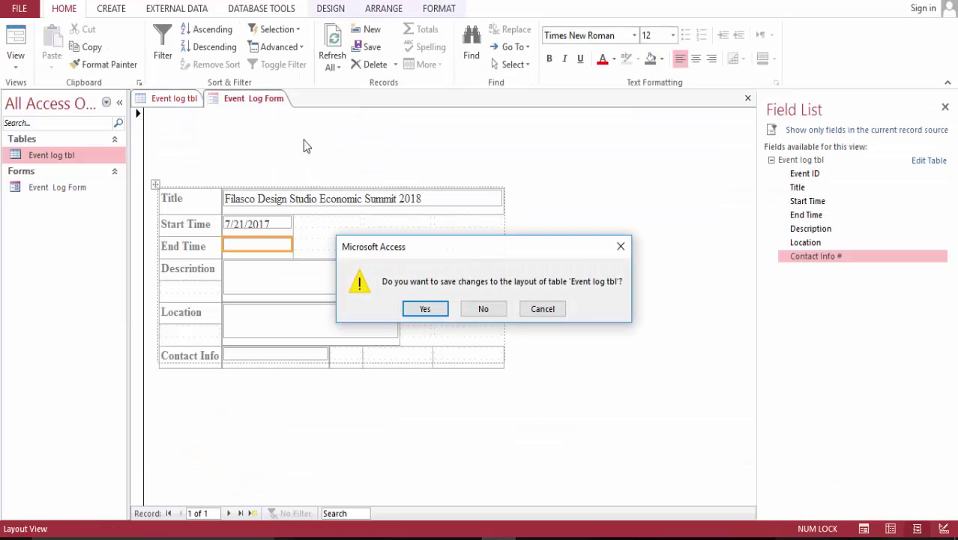
{"action": "key", "text": "Return"}
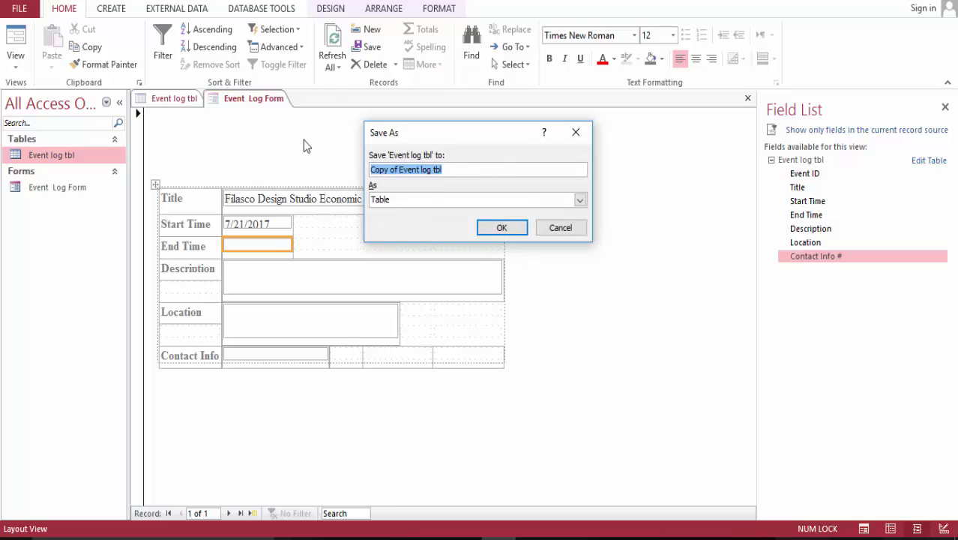
{"action": "left_click", "coordinate": [568, 229]}
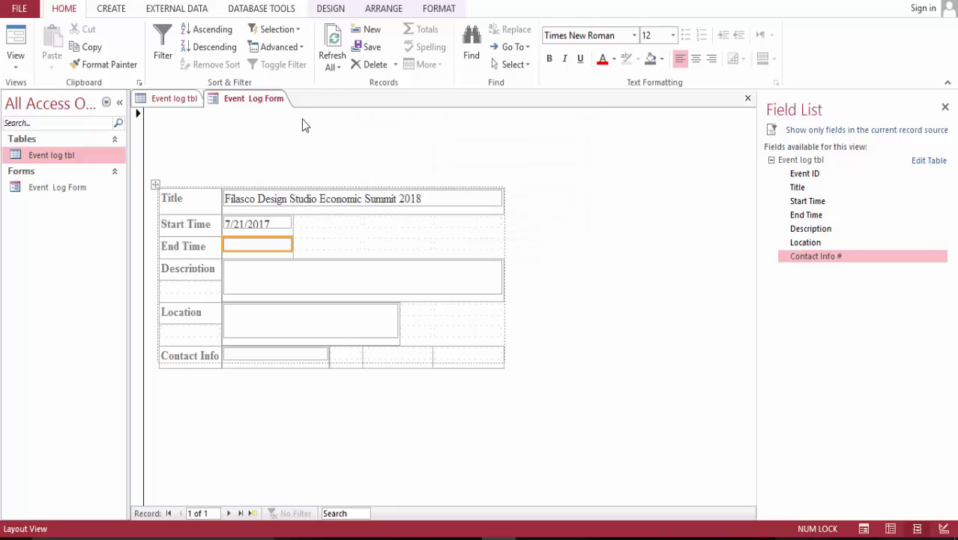
- Close all open objects without saving the layout changes to Event log tbl
{"action": "right_click", "coordinate": [268, 105]}
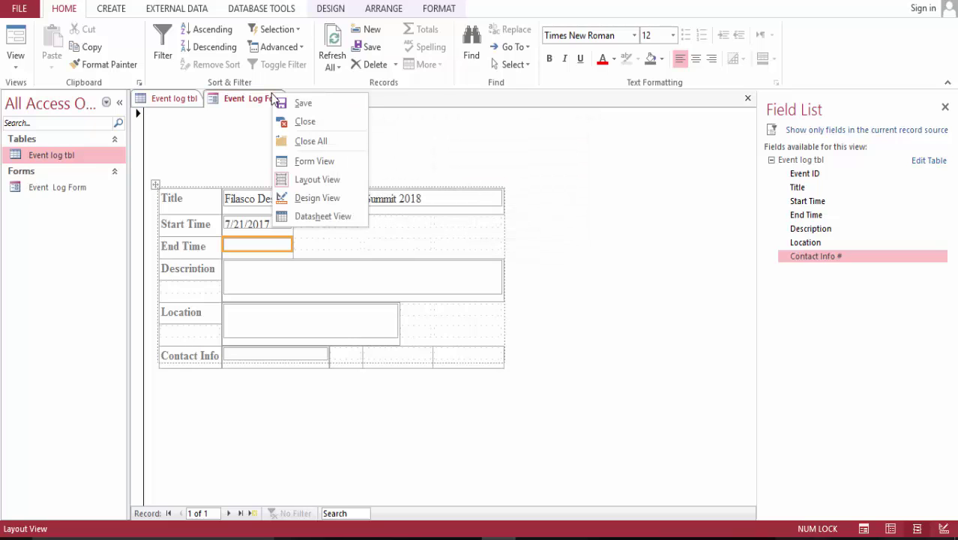
{"action": "left_click", "coordinate": [306, 140]}
{"action": "left_click", "coordinate": [491, 314]}
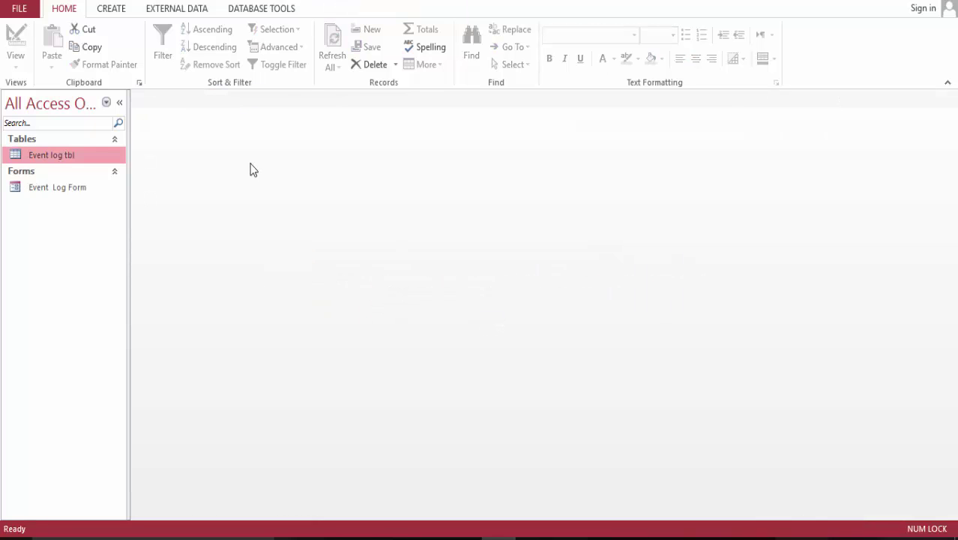
- Reopen Event log tbl in Design View and insert an empty field row above Start Time
{"action": "double_click", "coordinate": [69, 153]}
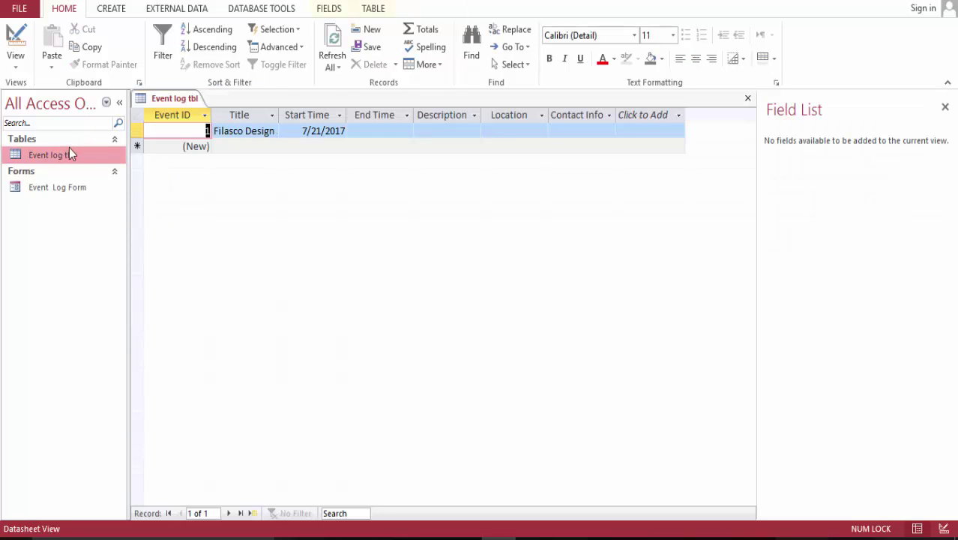
{"action": "left_click", "coordinate": [8, 33]}
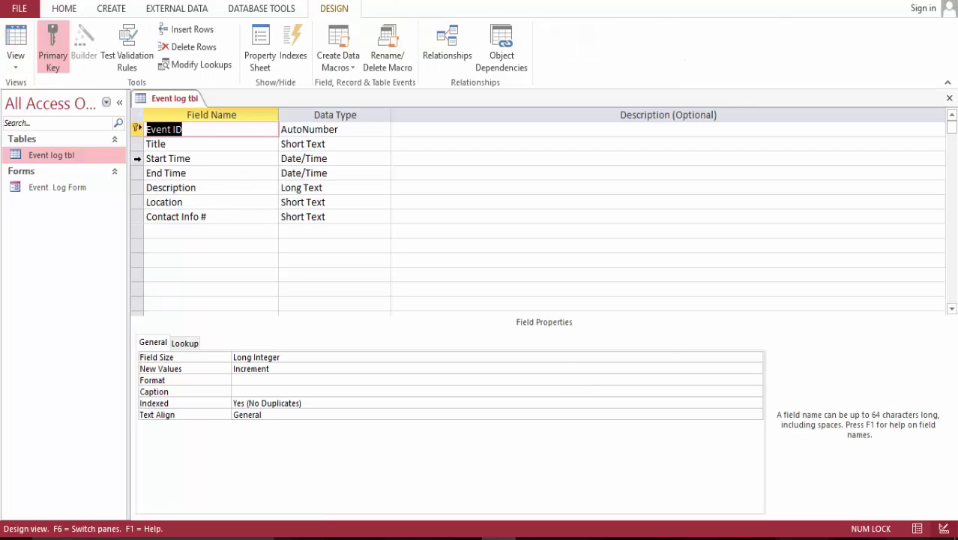
{"action": "right_click", "coordinate": [137, 159]}
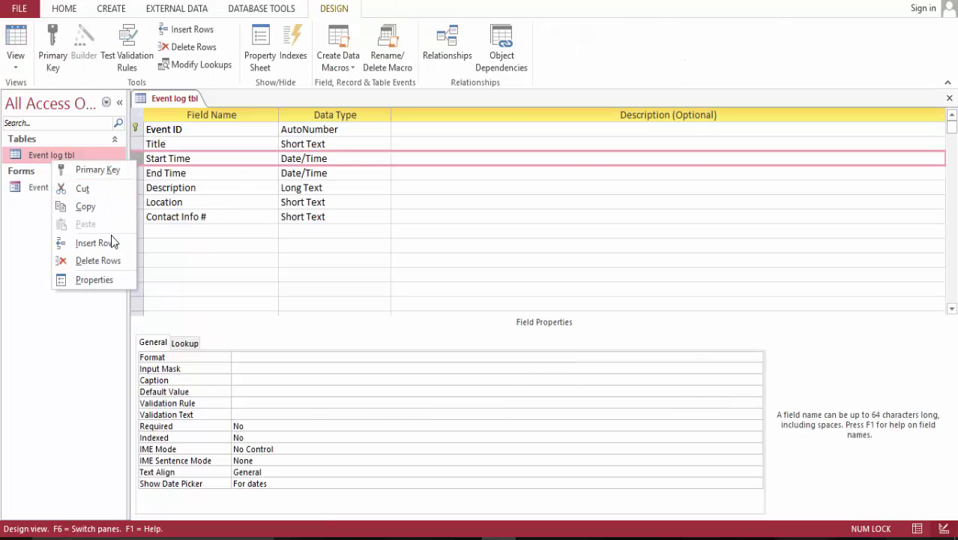
{"action": "left_click", "coordinate": [114, 242]}
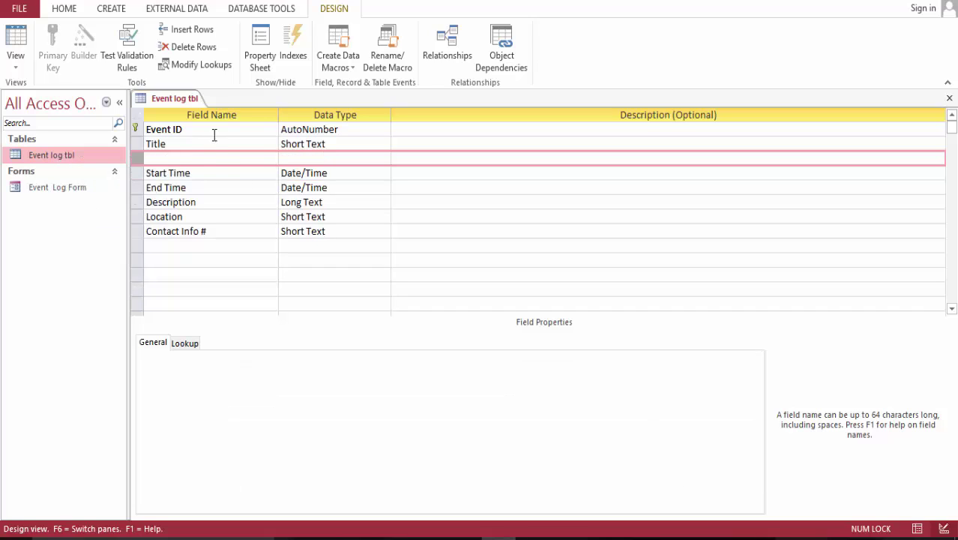
- Name the new field Date and set its data type to Date/Time
{"action": "left_click", "coordinate": [215, 163]}
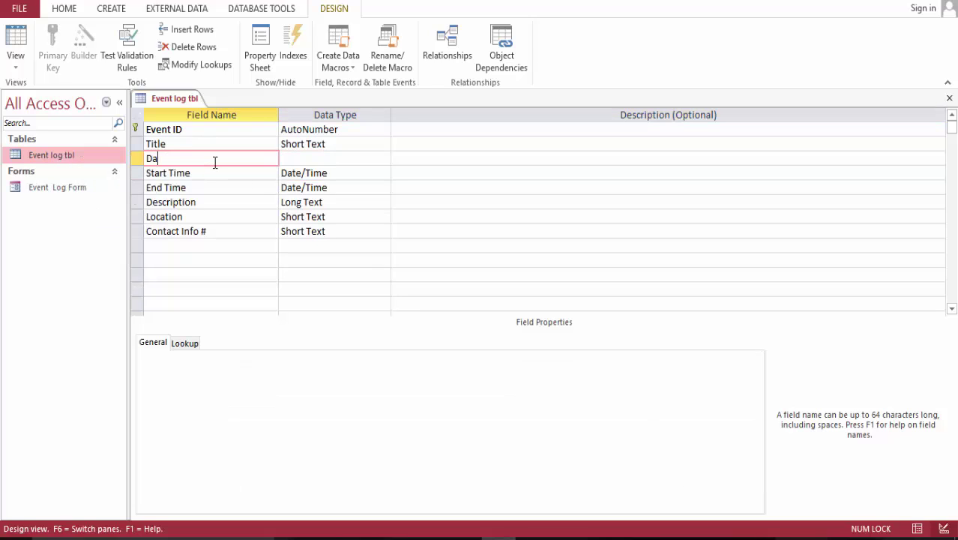
{"action": "left_click", "coordinate": [371, 155]}
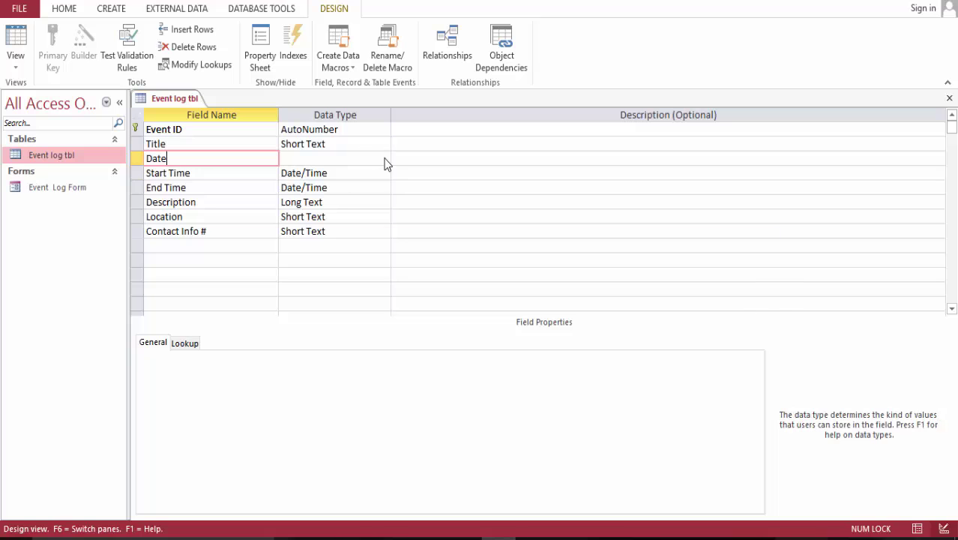
{"action": "left_click", "coordinate": [426, 312]}
{"action": "key", "text": "alt+Down"}
{"action": "left_click", "coordinate": [370, 216]}
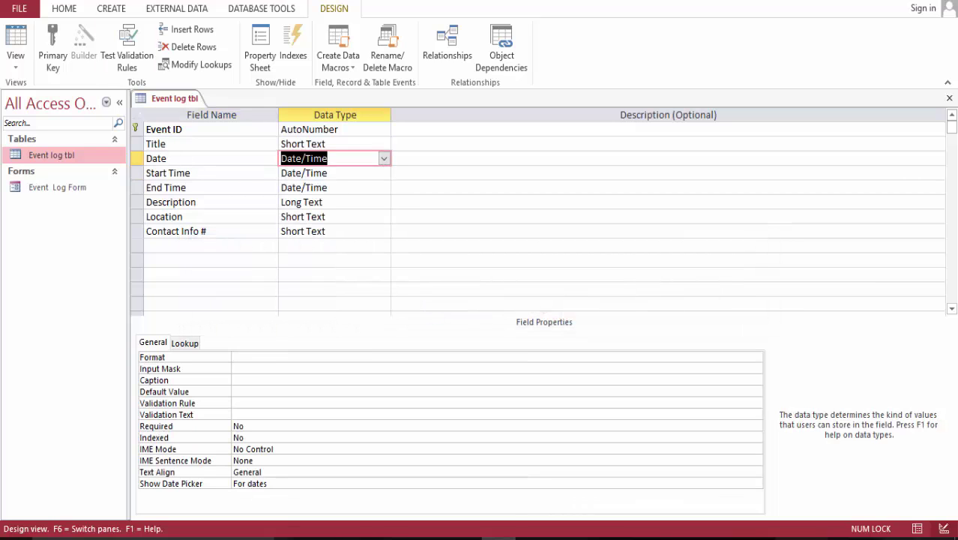
- Save and close Event log tbl with the added Date field
{"action": "key", "text": "BackSpace"}
{"action": "key", "text": "ctrl+z"}
{"action": "right_click", "coordinate": [169, 102]}
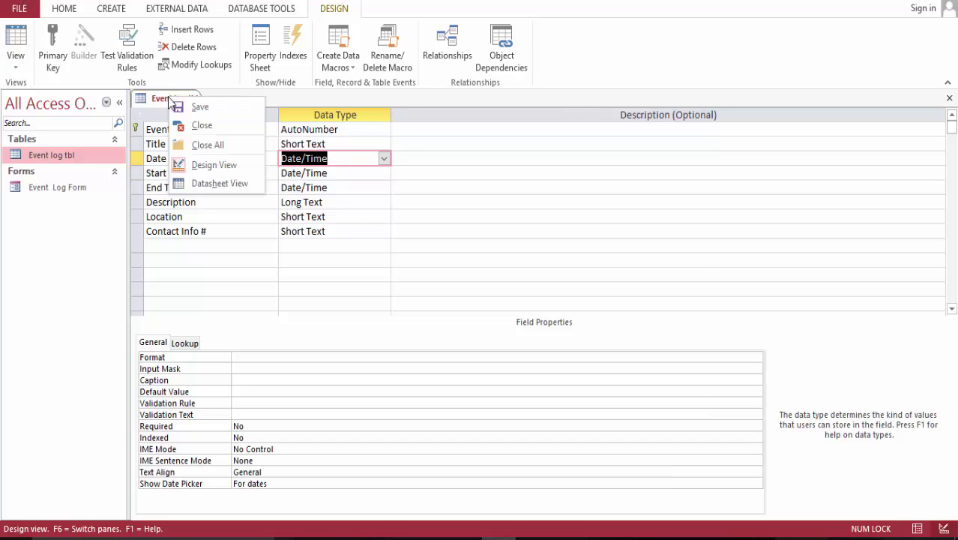
{"action": "left_click", "coordinate": [203, 124]}
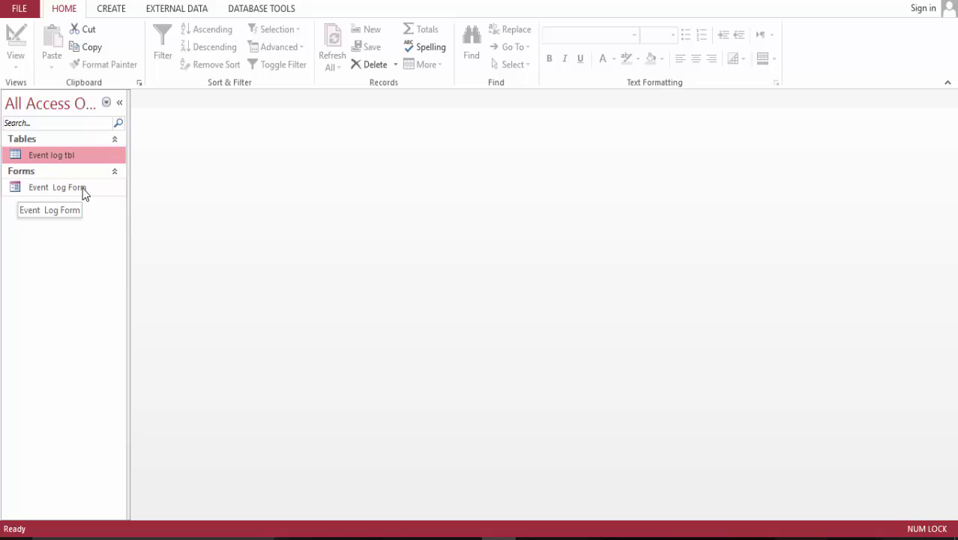
- Open Event Log Form in Layout View and insert an empty layout row above the Start Time row
{"action": "double_click", "coordinate": [84, 187]}
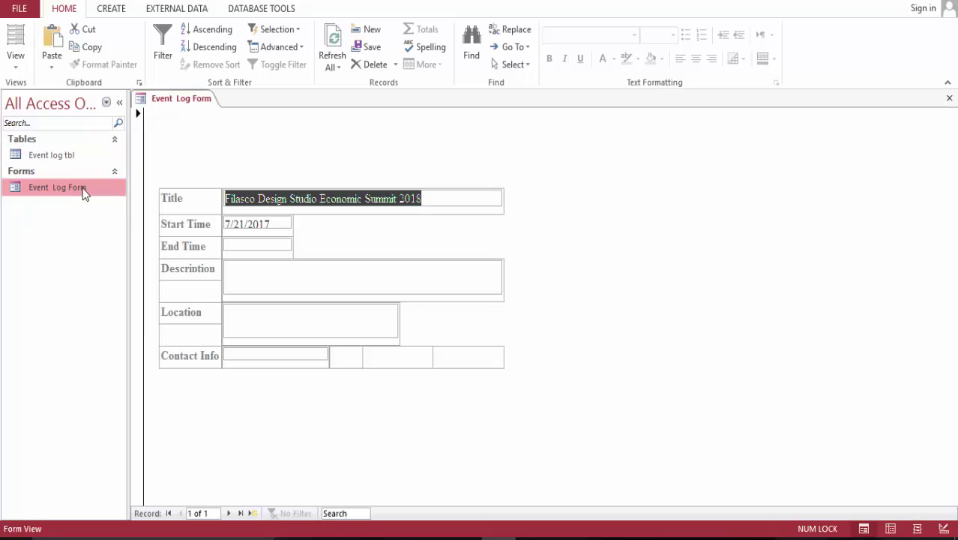
{"action": "left_click", "coordinate": [15, 38]}
{"action": "left_click", "coordinate": [162, 224]}
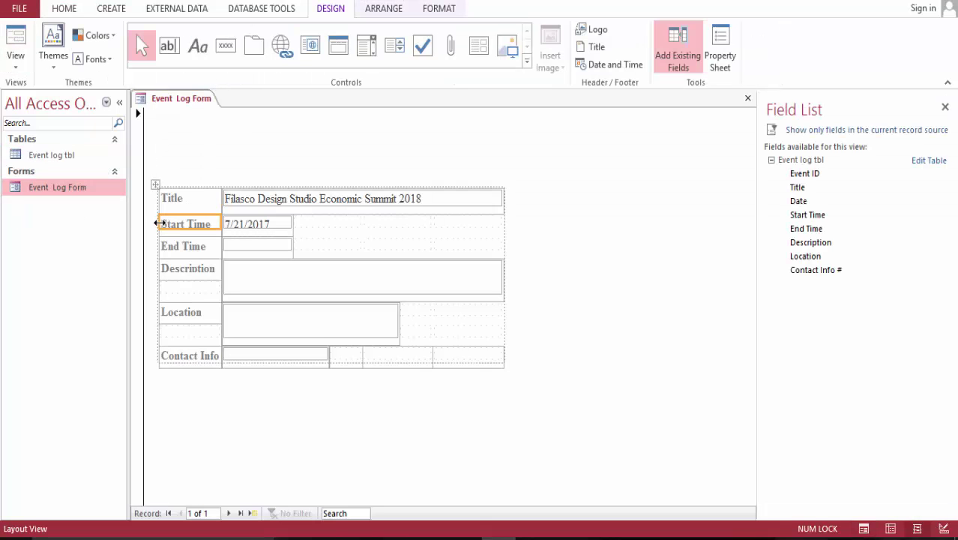
{"action": "left_click", "coordinate": [157, 219]}
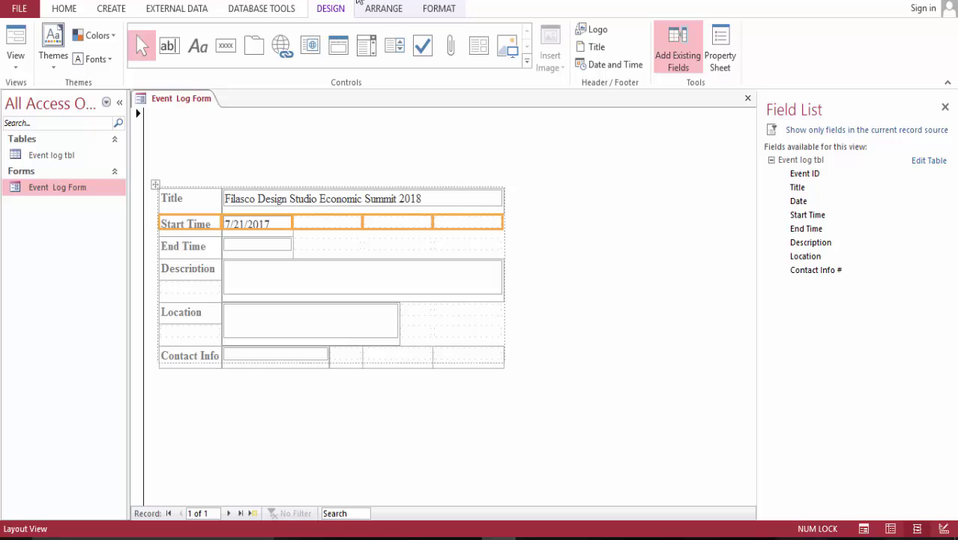
{"action": "left_click", "coordinate": [439, 8]}
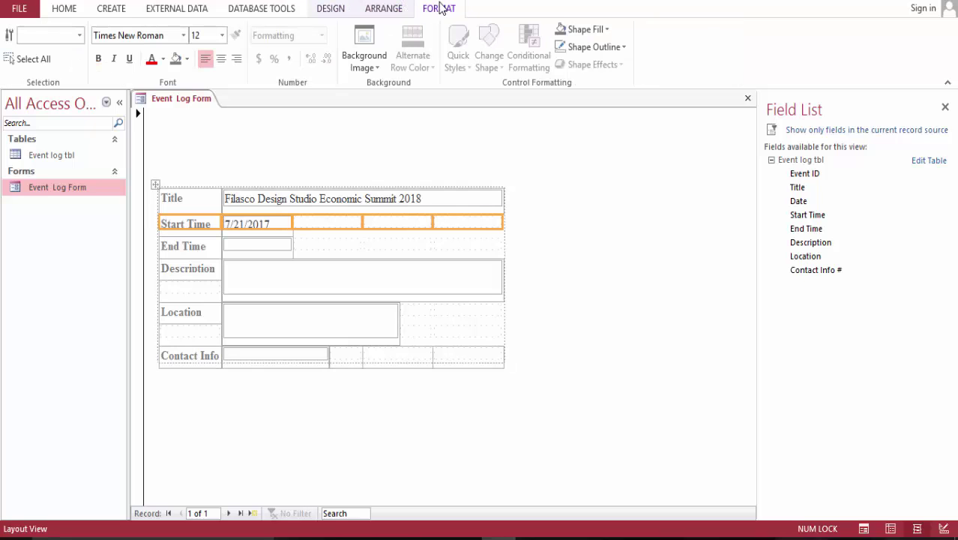
{"action": "left_click", "coordinate": [399, 9]}
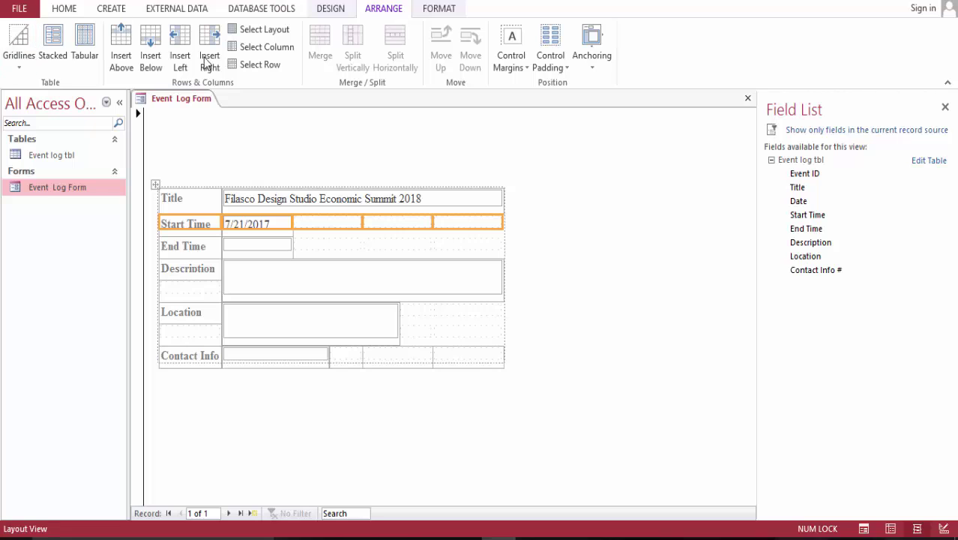
{"action": "left_click", "coordinate": [152, 41]}
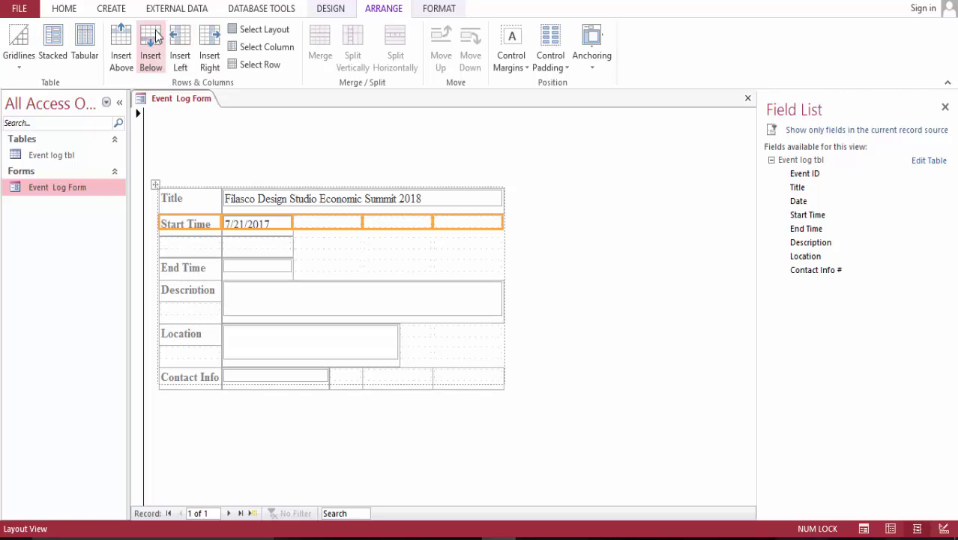
{"action": "key", "text": "ctrl+z"}
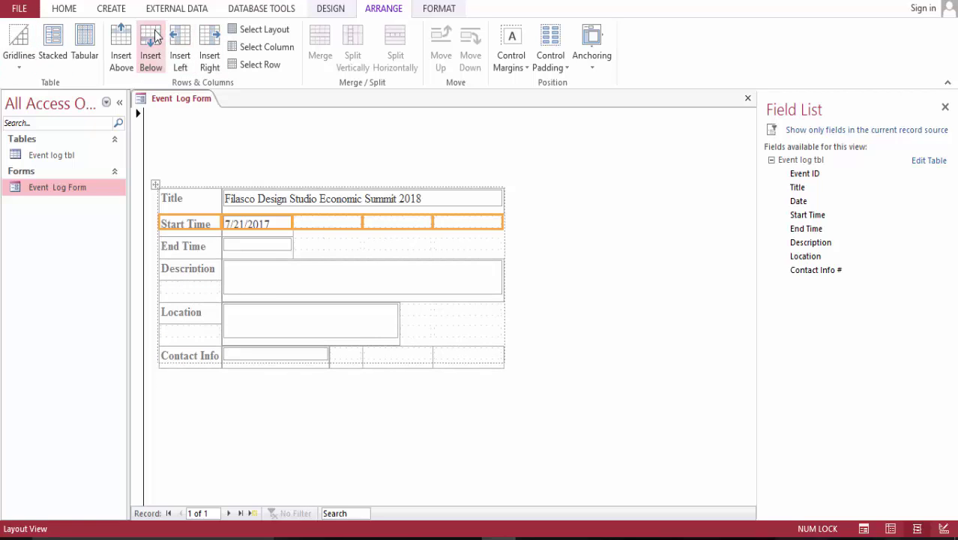
{"action": "left_click", "coordinate": [128, 41]}
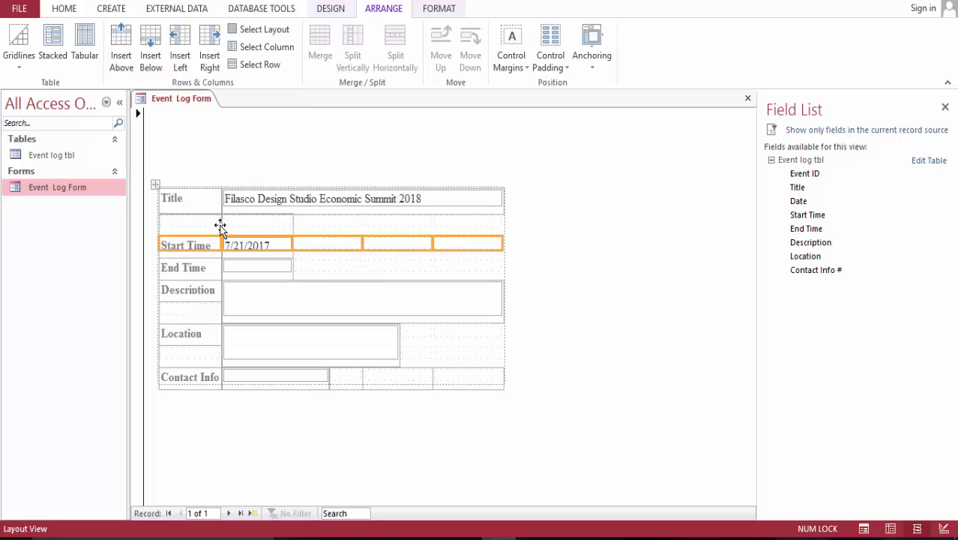
- Place the Date field from Event log tbl in the empty row above Start Time, and save and close Event Log Form
{"action": "left_click", "coordinate": [802, 204]}
{"action": "left_click_drag", "start_coordinate": [802, 206], "coordinate": [201, 225]}
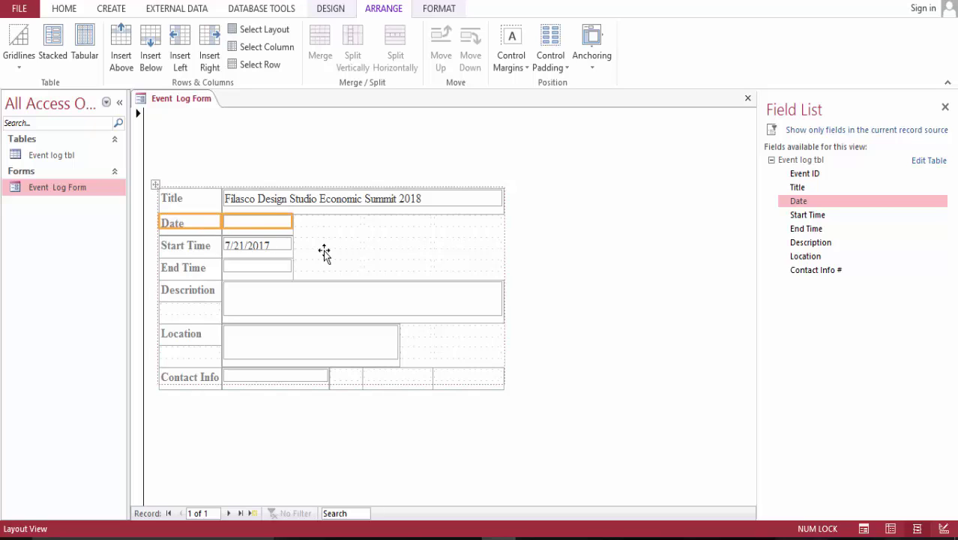
{"action": "right_click", "coordinate": [192, 103]}
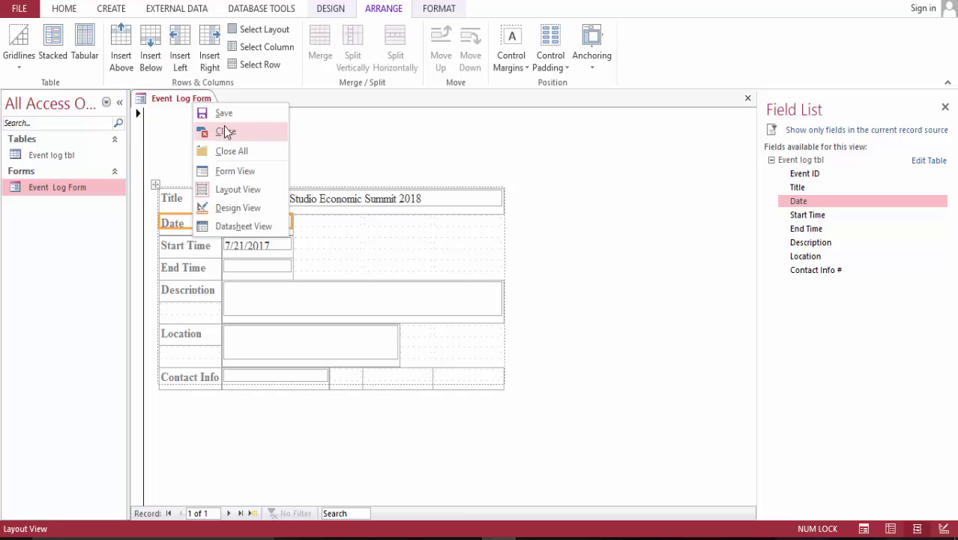
{"action": "left_click", "coordinate": [236, 121]}
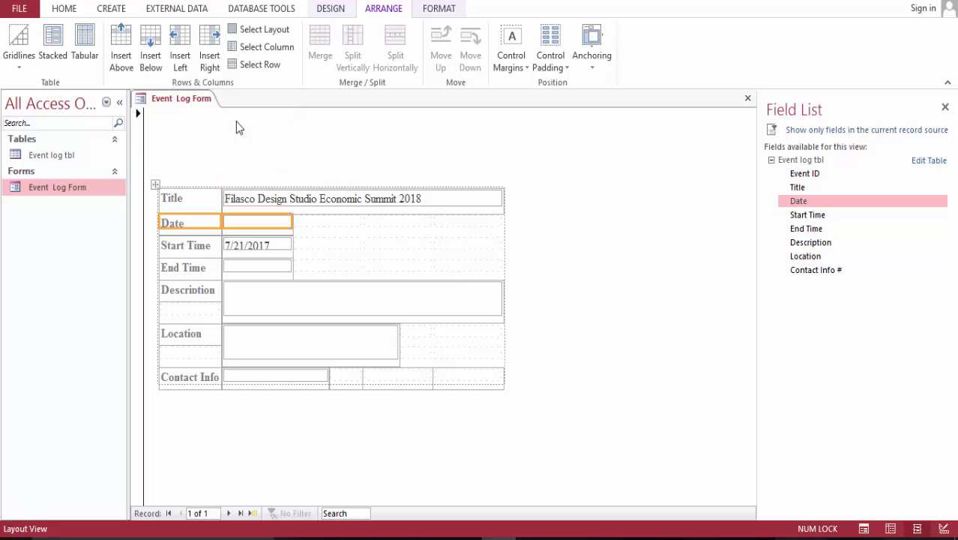
{"action": "right_click", "coordinate": [213, 100]}
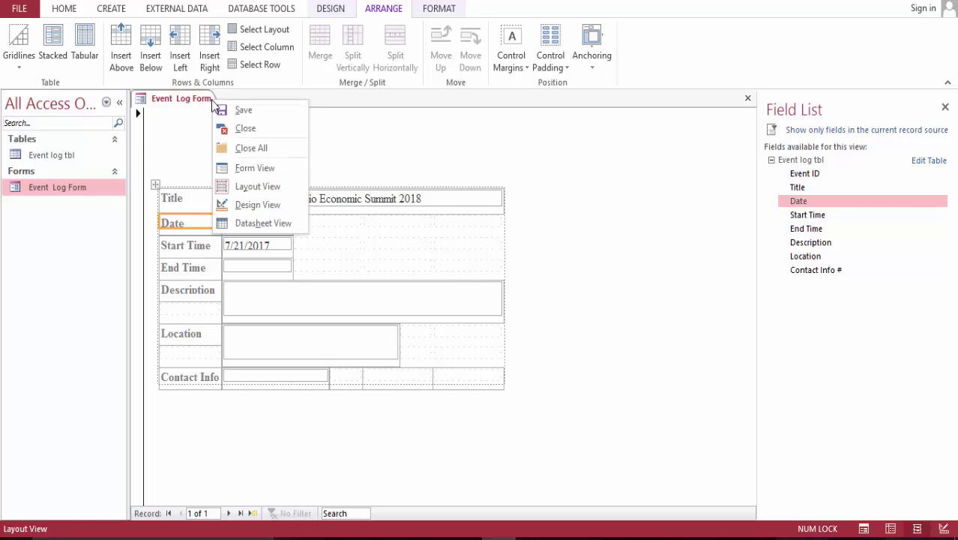
{"action": "left_click", "coordinate": [247, 129]}
- Open Event log tbl in Datasheet View
{"action": "double_click", "coordinate": [79, 155]}
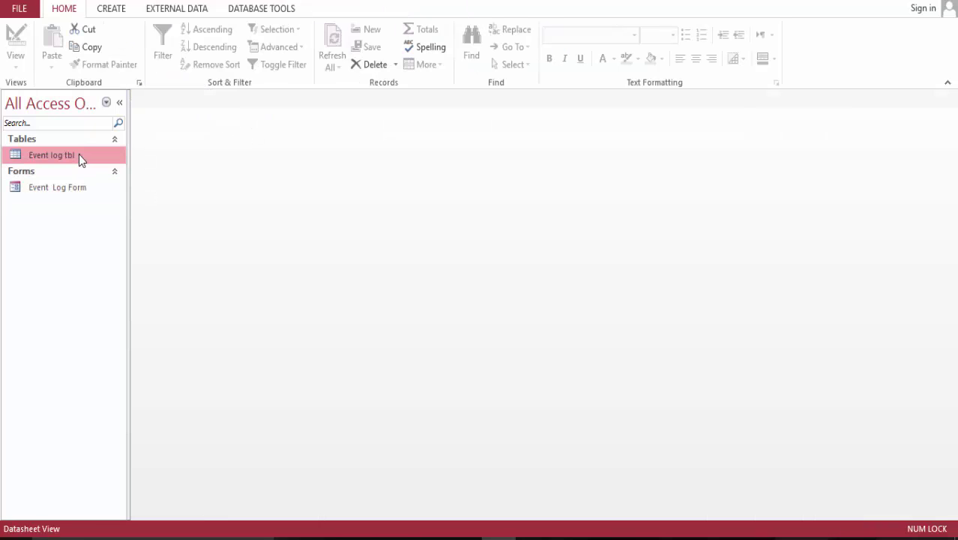